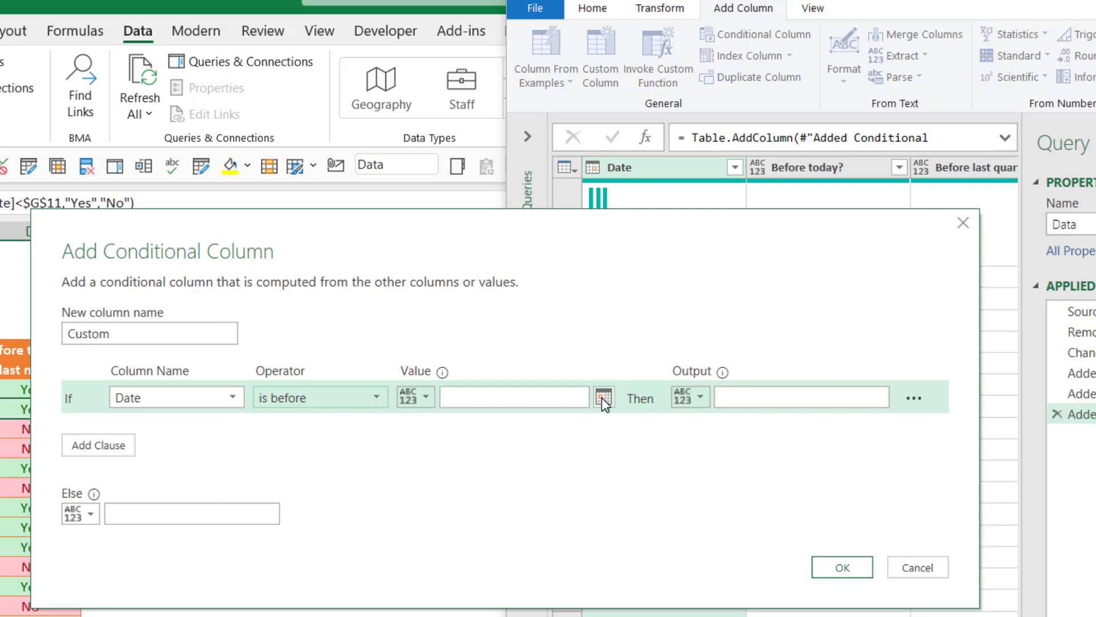
Set the Date is-before condition's value to today's date, 07-Dec-21, with the output Yes
{"action": "left_click", "coordinate": [603, 397]}
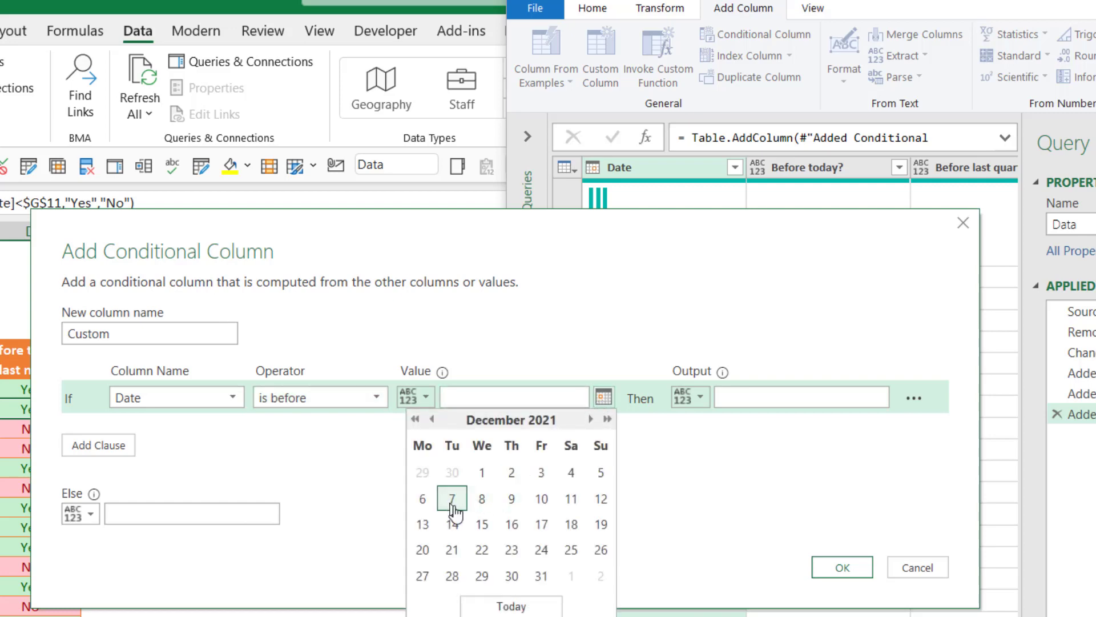
{"action": "left_click", "coordinate": [510, 605]}
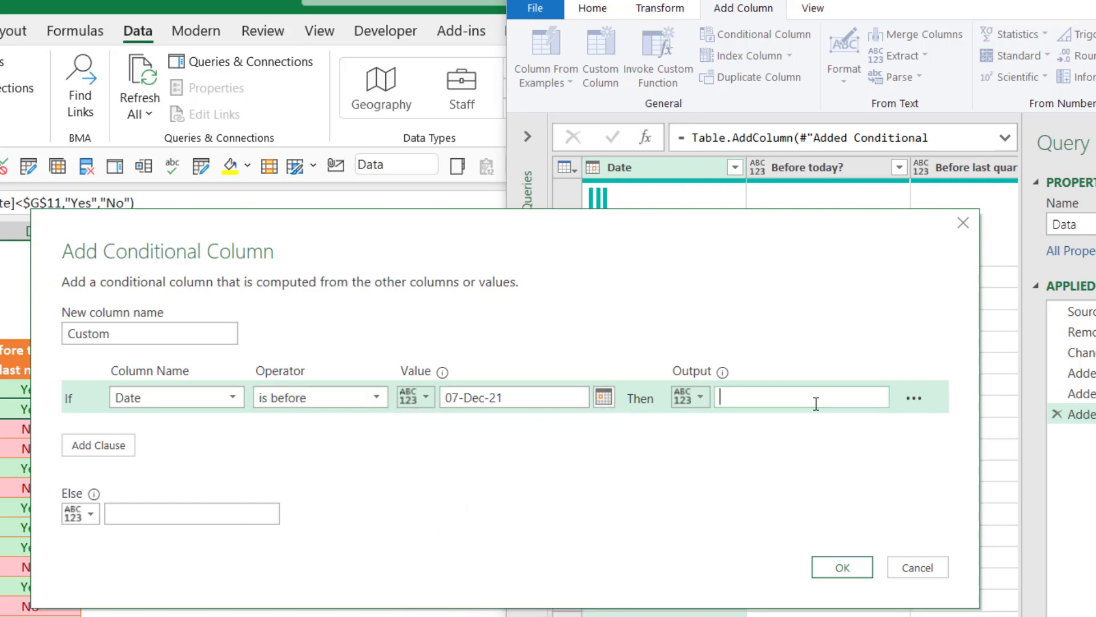
{"action": "type", "text": "Yes"}
{"action": "left_click", "coordinate": [106, 446]}
{"action": "left_click", "coordinate": [228, 433]}
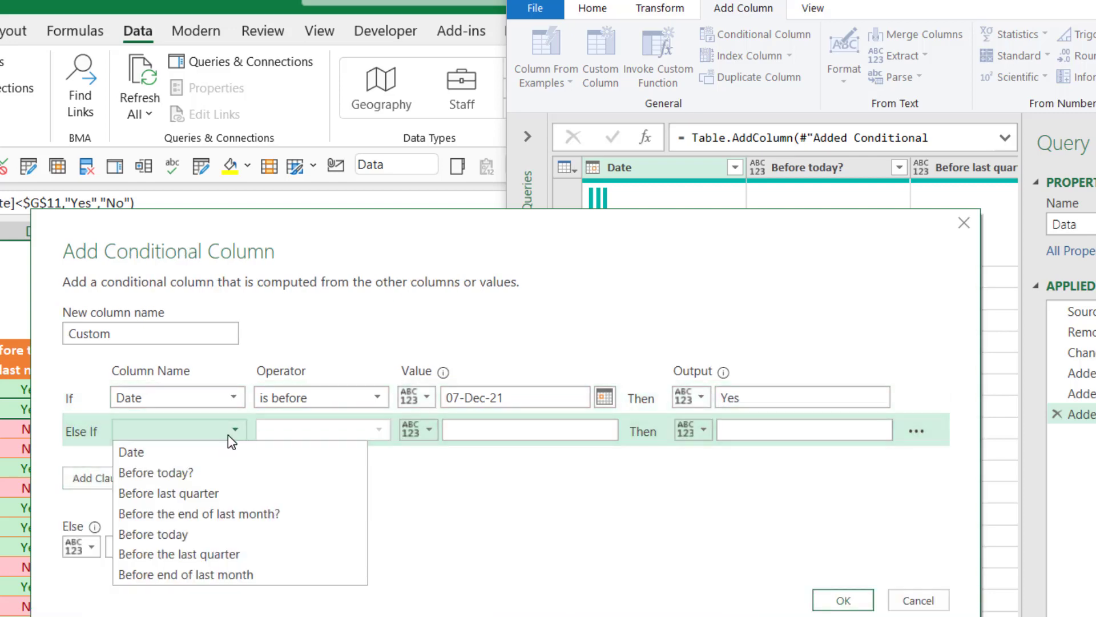
{"action": "left_click", "coordinate": [259, 493]}
{"action": "left_click", "coordinate": [338, 432]}
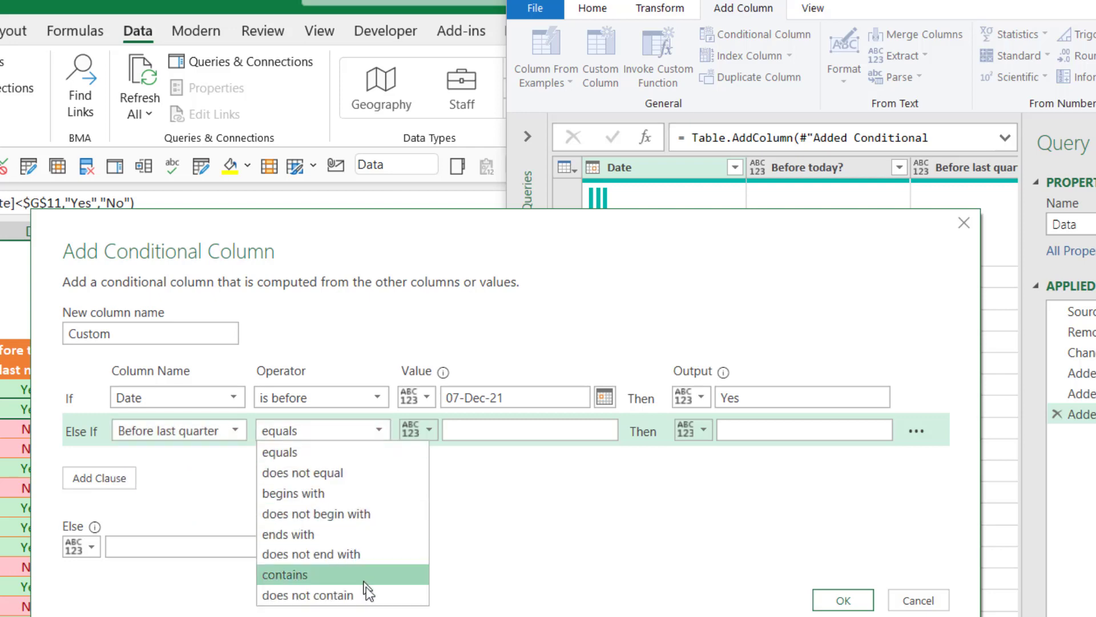
{"action": "left_click", "coordinate": [555, 503]}
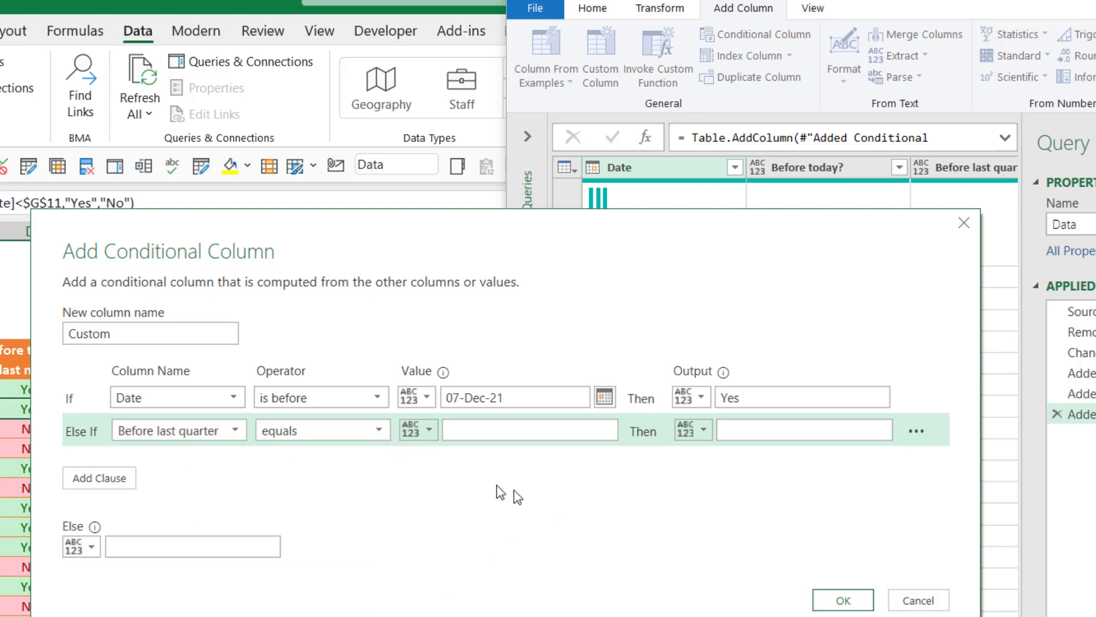
{"action": "left_click", "coordinate": [914, 434]}
{"action": "left_click", "coordinate": [943, 449]}
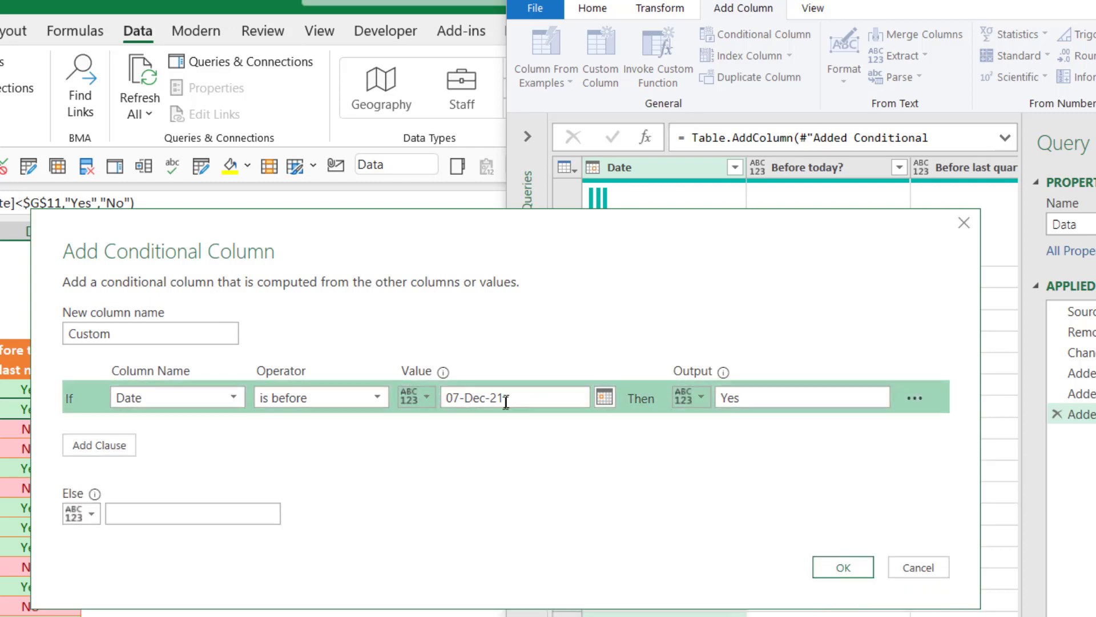
Set the otherwise result to No, name the column Before Today, and create the conditional column
{"action": "left_click", "coordinate": [178, 508]}
{"action": "type", "text": "No"}
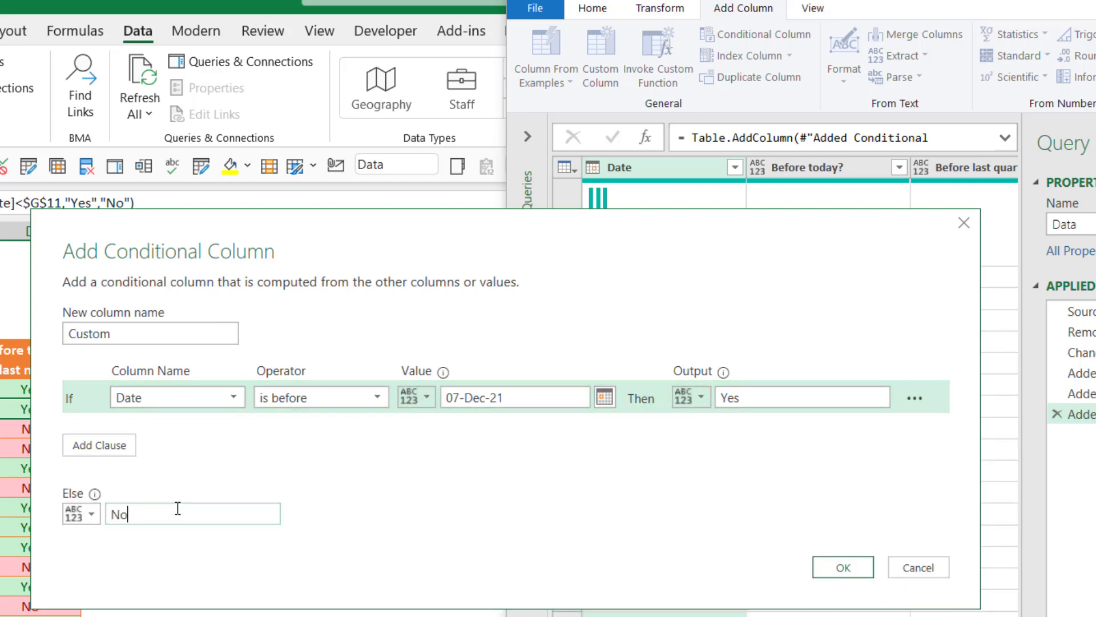
{"action": "double_click", "coordinate": [88, 335]}
{"action": "type", "text": "Before Today"}
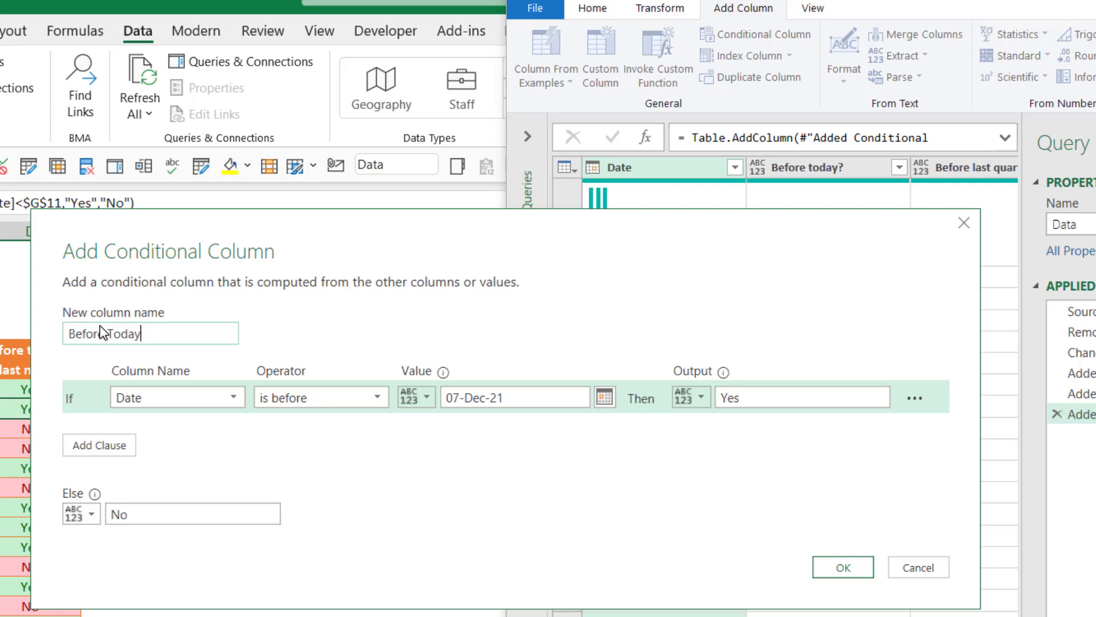
{"action": "left_click", "coordinate": [844, 567]}
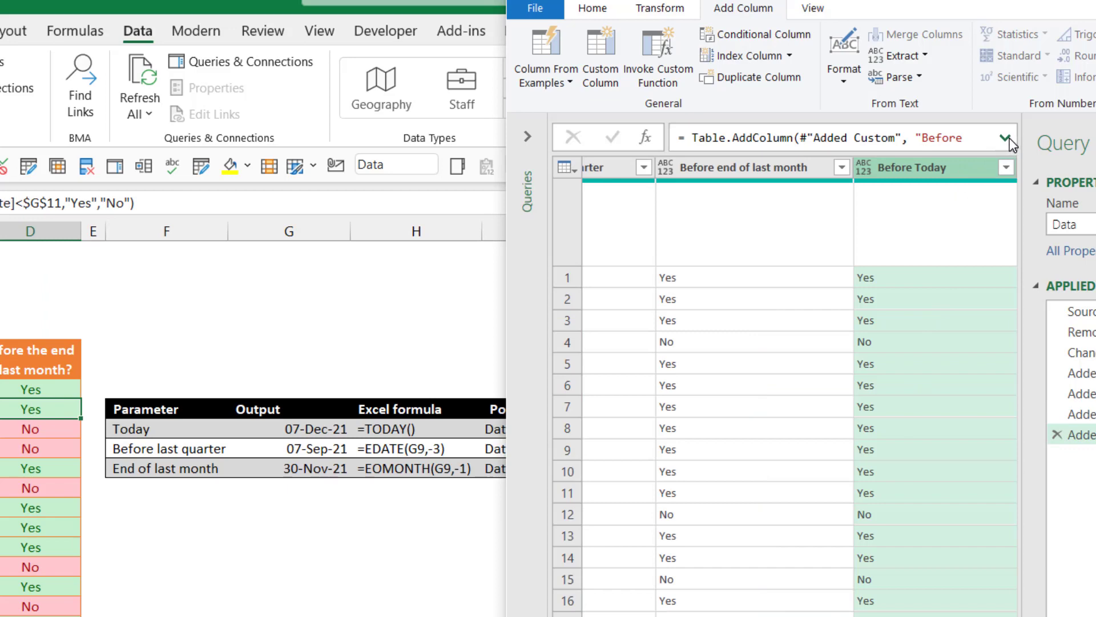
Inspect the date arguments in the Before Today column's full formula and close the query editor, keeping the changes
{"action": "left_click", "coordinate": [1009, 139]}
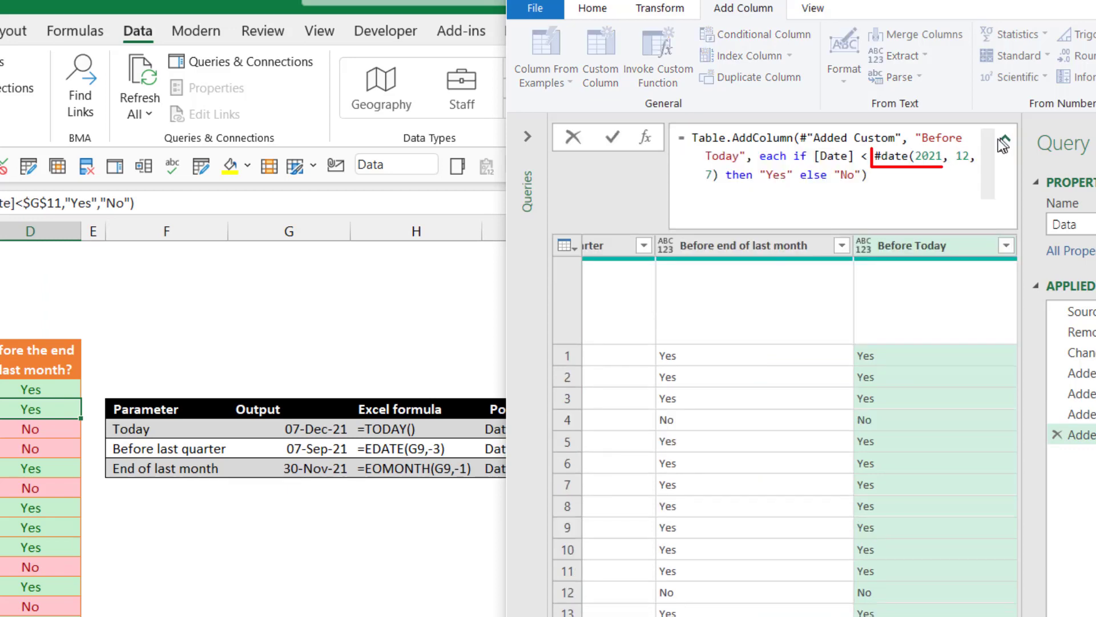
{"action": "mouse_move", "coordinate": [916, 156]}
{"action": "left_mouse_down"}
{"action": "mouse_move", "coordinate": [959, 156]}
{"action": "mouse_move", "coordinate": [692, 172]}
{"action": "mouse_move", "coordinate": [714, 173]}
{"action": "left_mouse_up"}
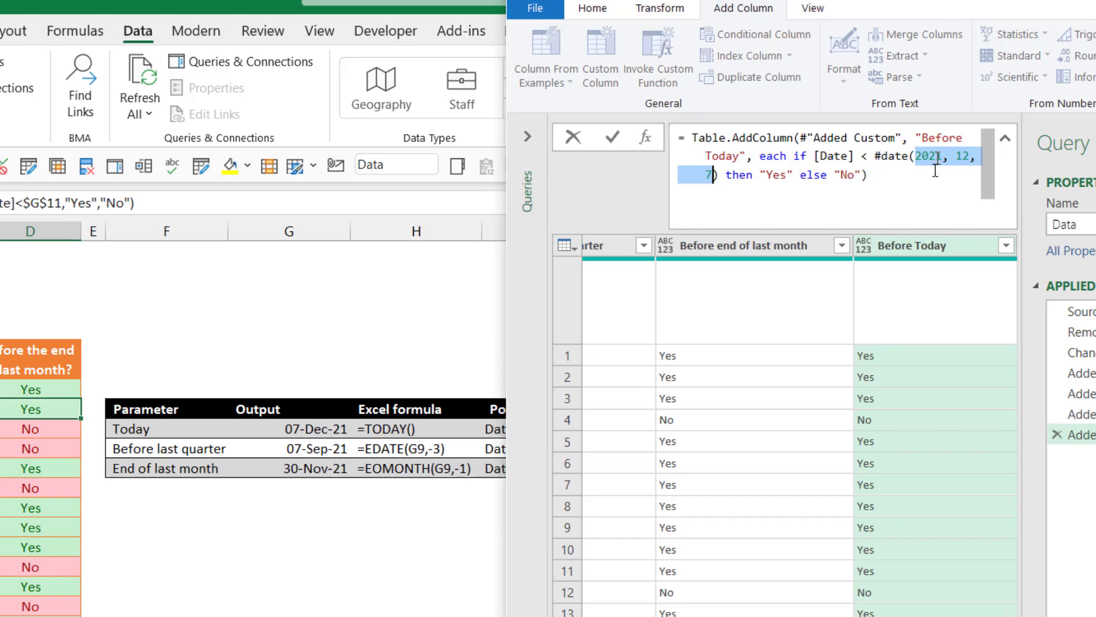
{"action": "key", "text": "Return"}
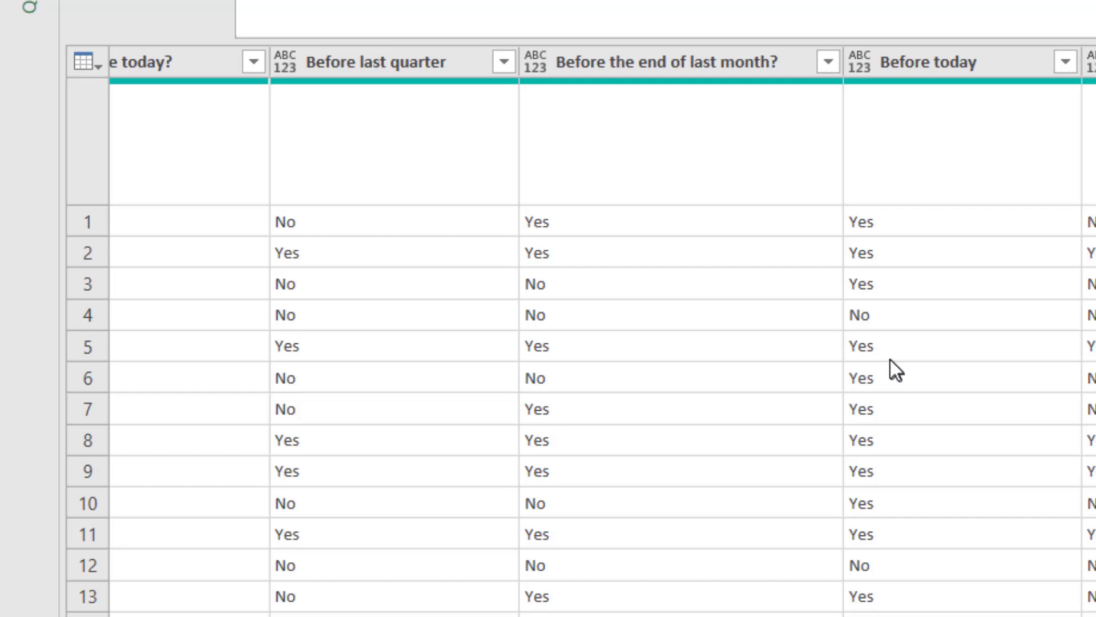
{"action": "left_click", "coordinate": [217, 72]}
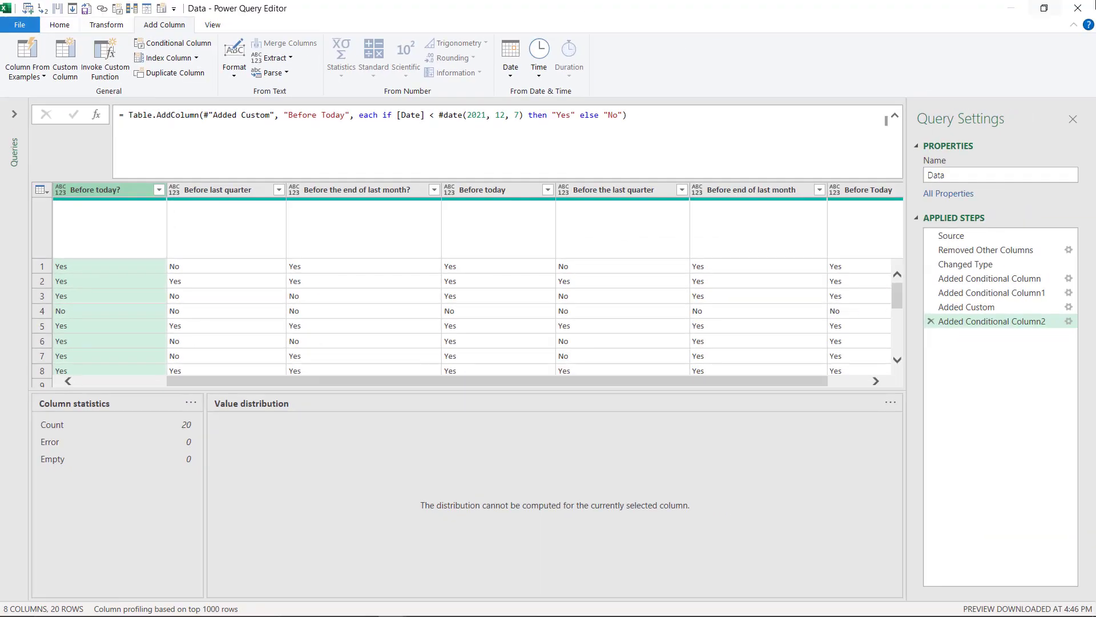
{"action": "left_click", "coordinate": [1078, 8]}
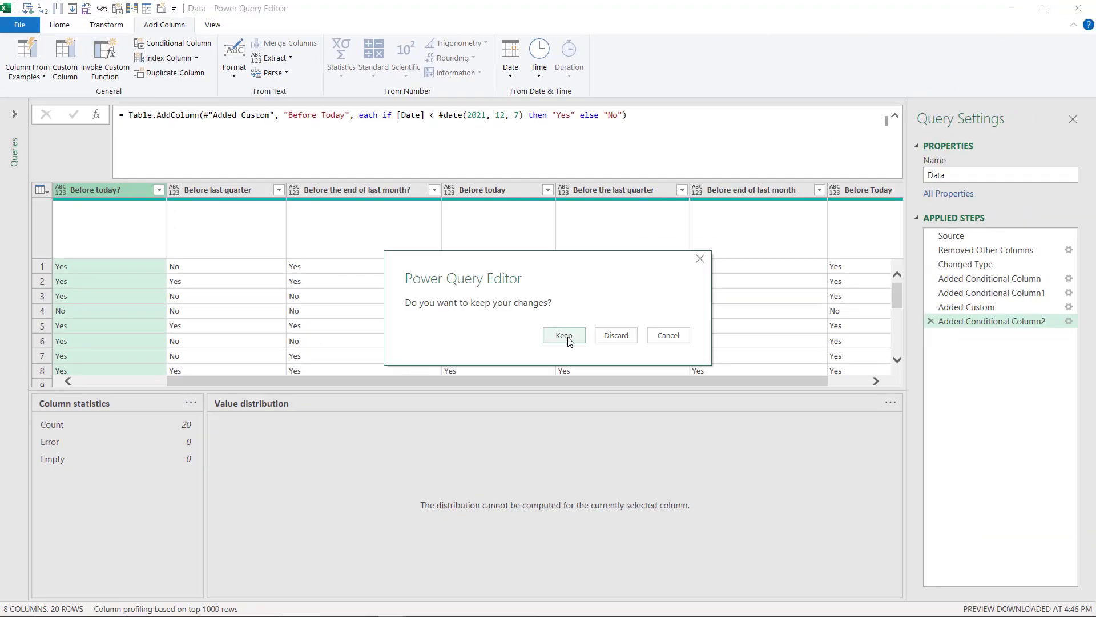
{"action": "left_click", "coordinate": [566, 336]}
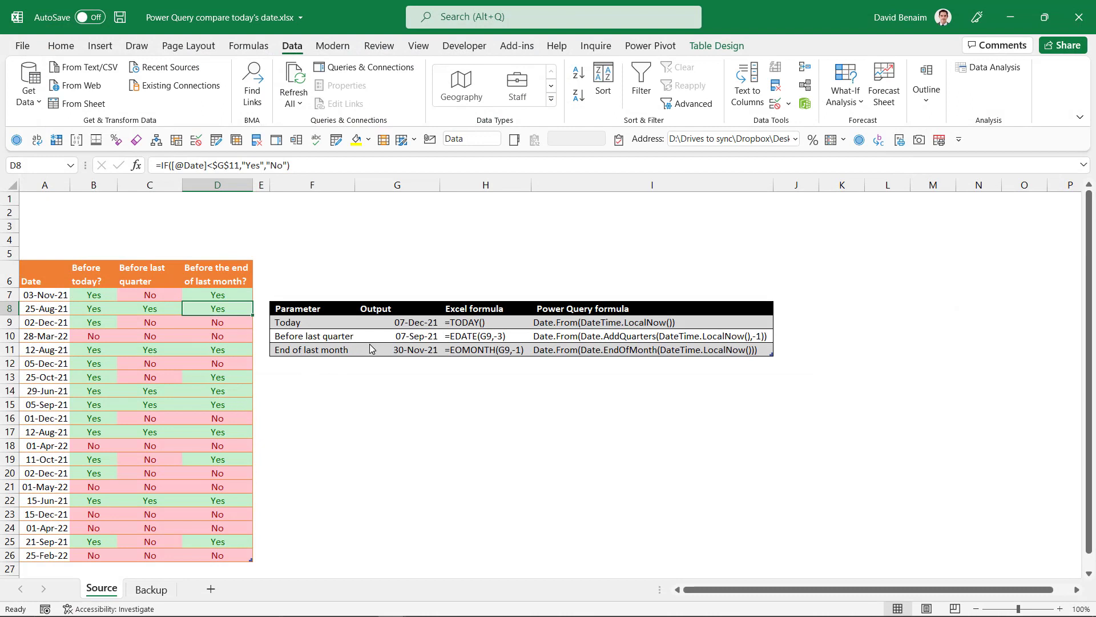
Review the Excel and Power Query formulas for each entry in the date parameter table
{"action": "left_click_drag", "start_coordinate": [326, 323], "coordinate": [608, 349]}
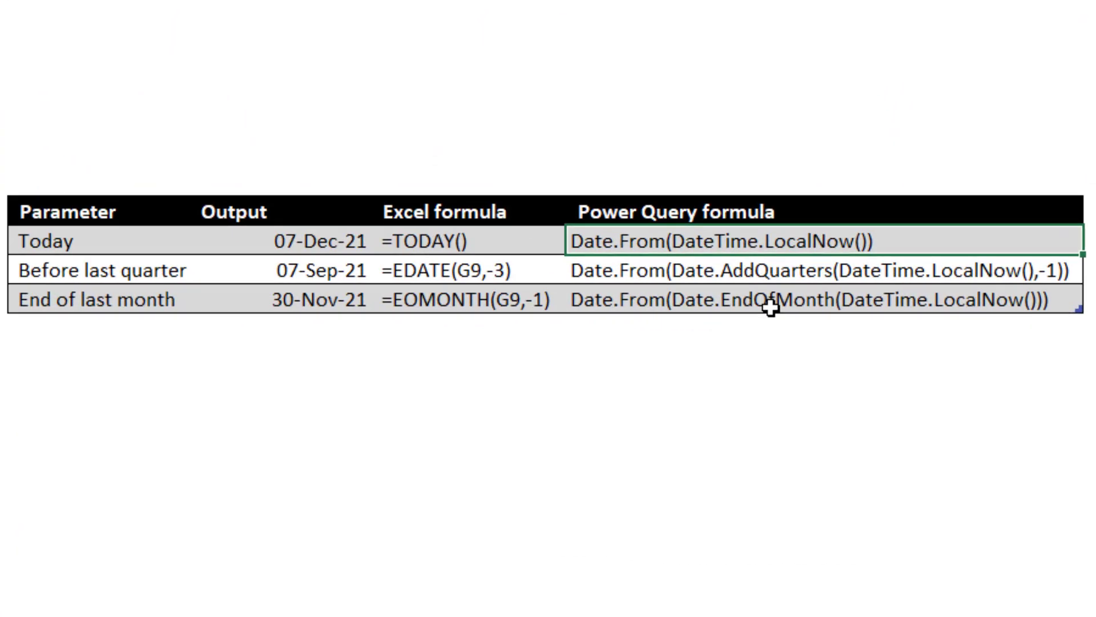
{"action": "key", "text": "shift+Down"}
{"action": "key", "text": "shift+Down"}
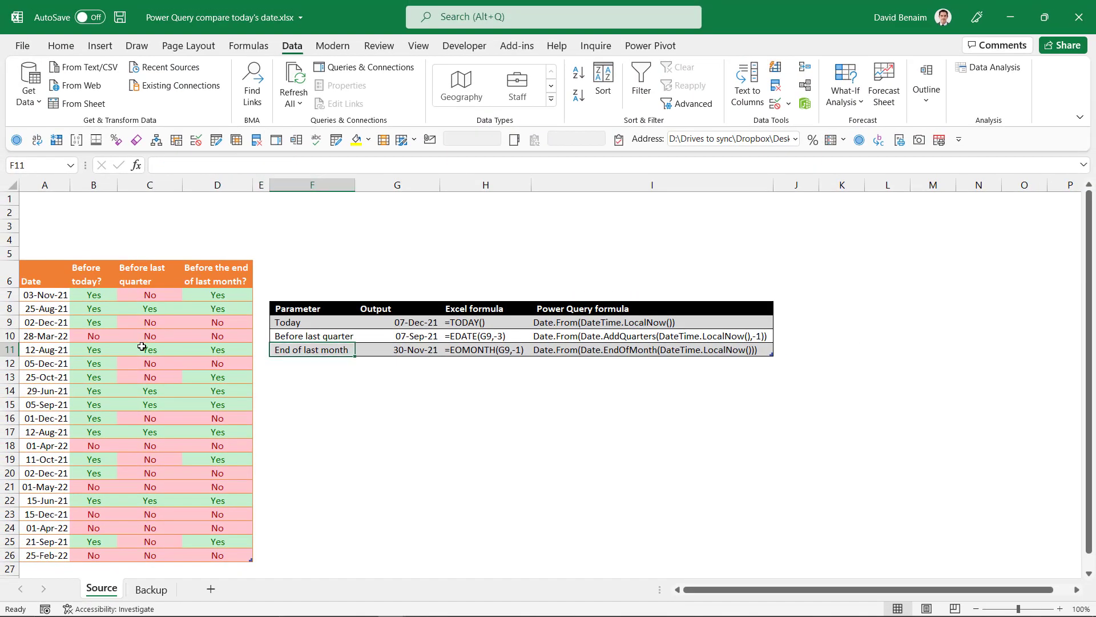
{"action": "key", "text": "Left"}
{"action": "key", "text": "Up"}
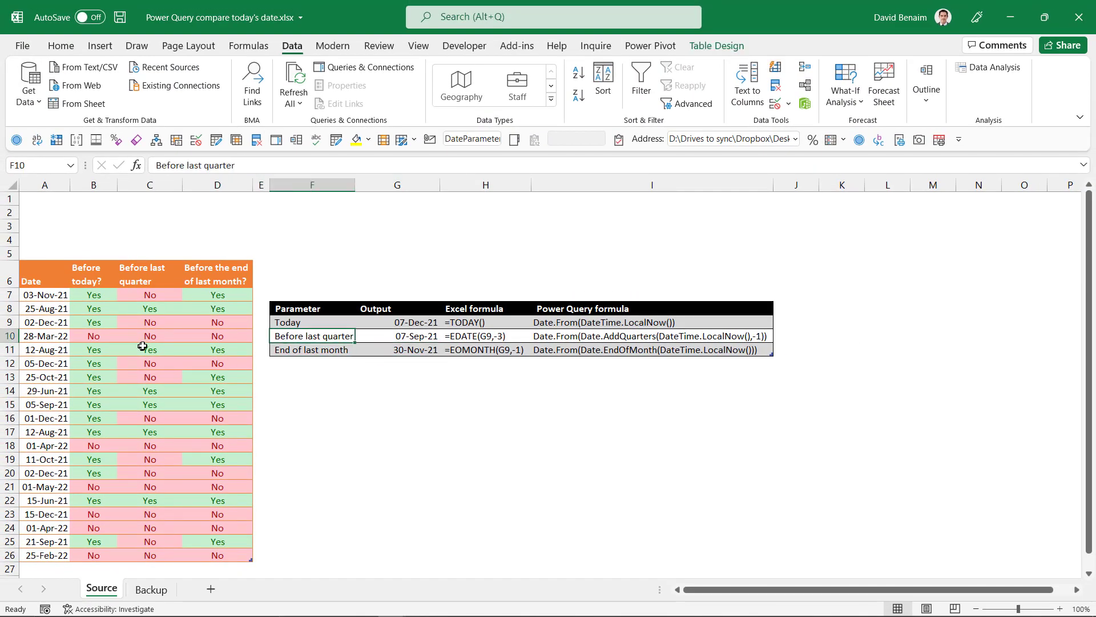
Load the date parameter table into Power Query as its own query and close the editor, keeping the changes
{"action": "left_click", "coordinate": [407, 323]}
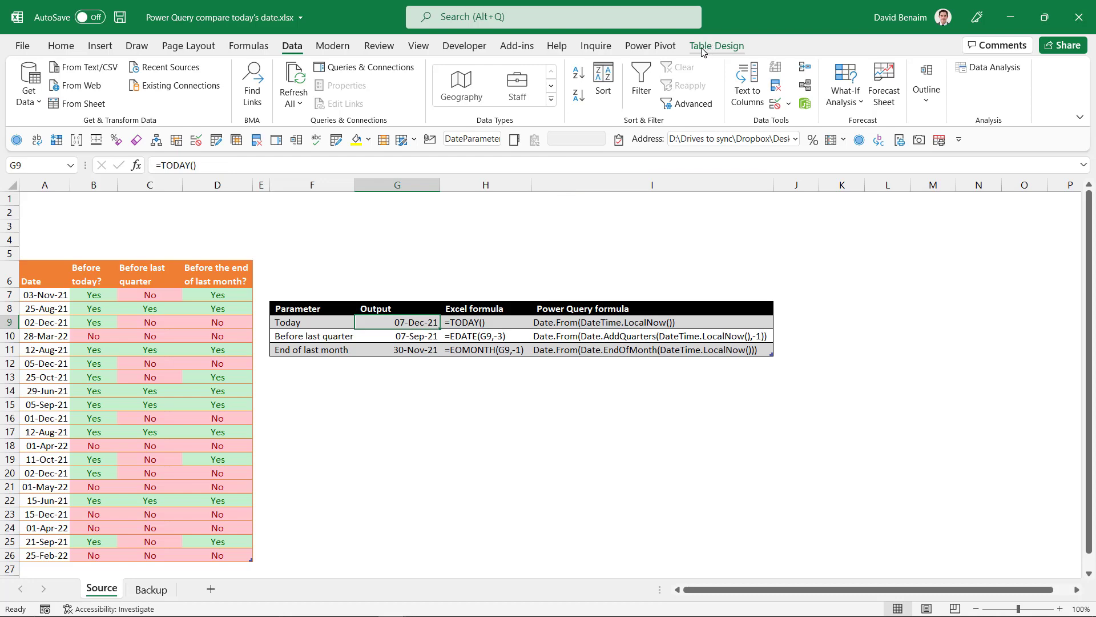
{"action": "left_click", "coordinate": [95, 105]}
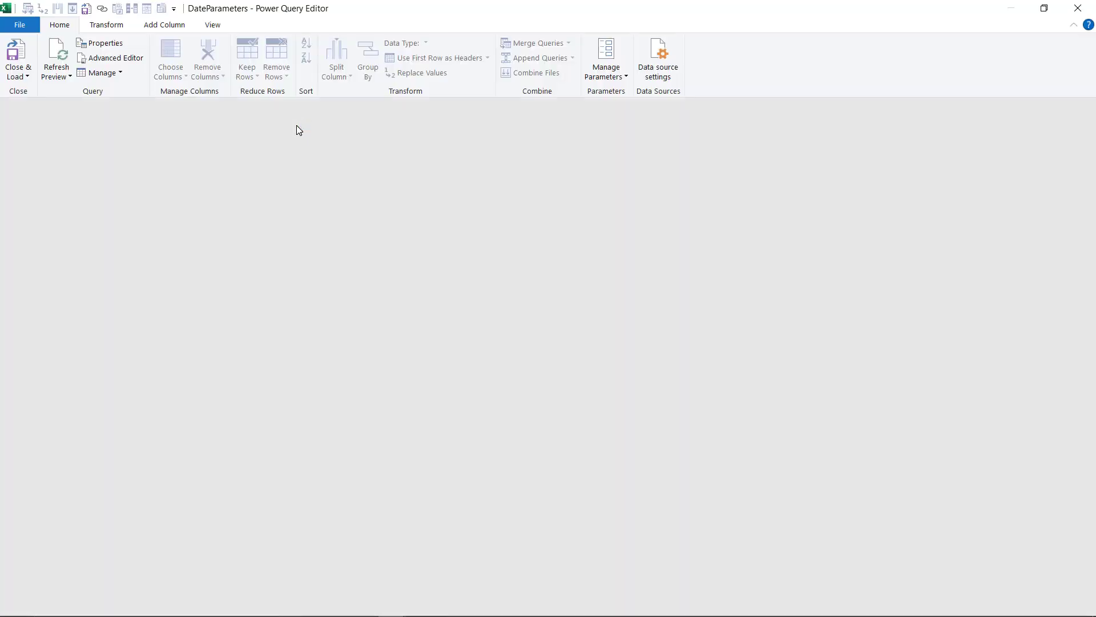
{"action": "left_click", "coordinate": [1091, 8]}
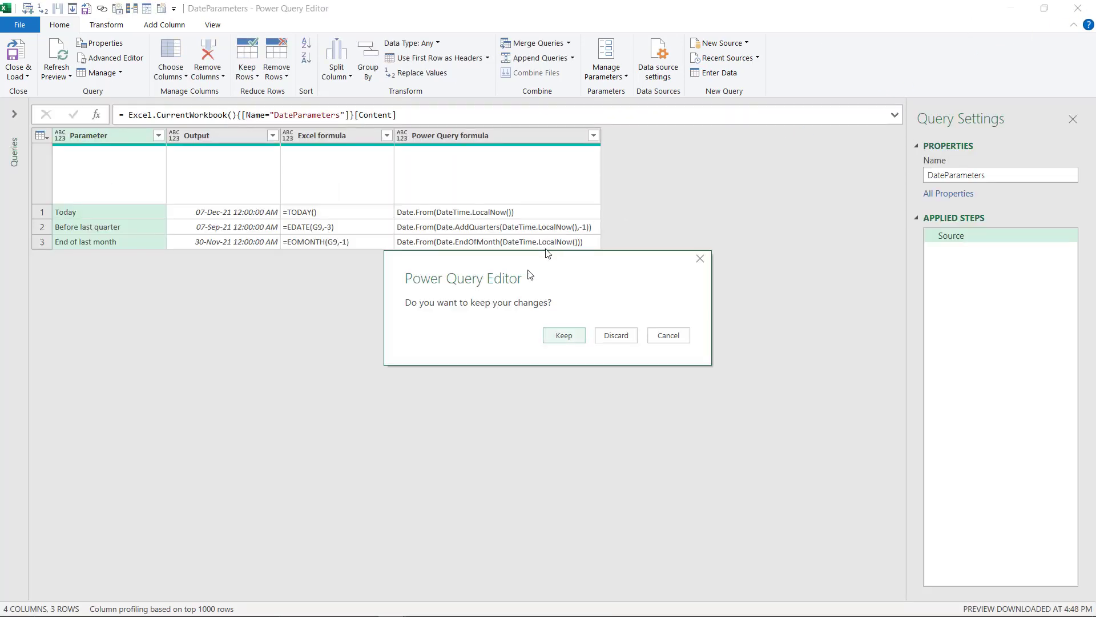
{"action": "left_click", "coordinate": [561, 337]}
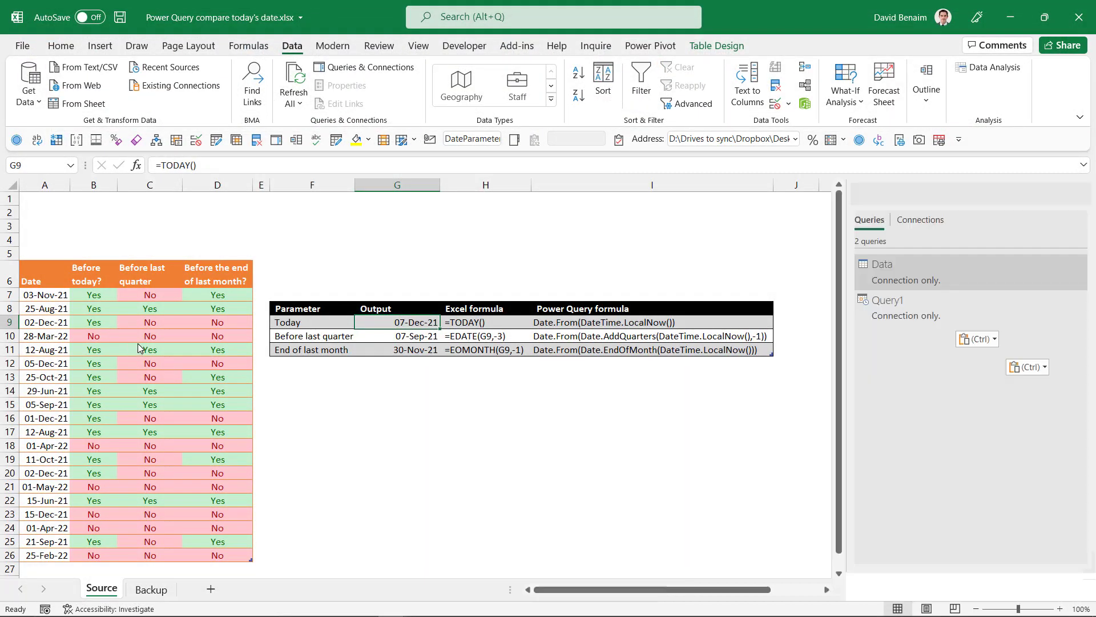
Load the orange Data table into a new query named VideoData and set its Date column's data type to Date
{"action": "left_click", "coordinate": [142, 309]}
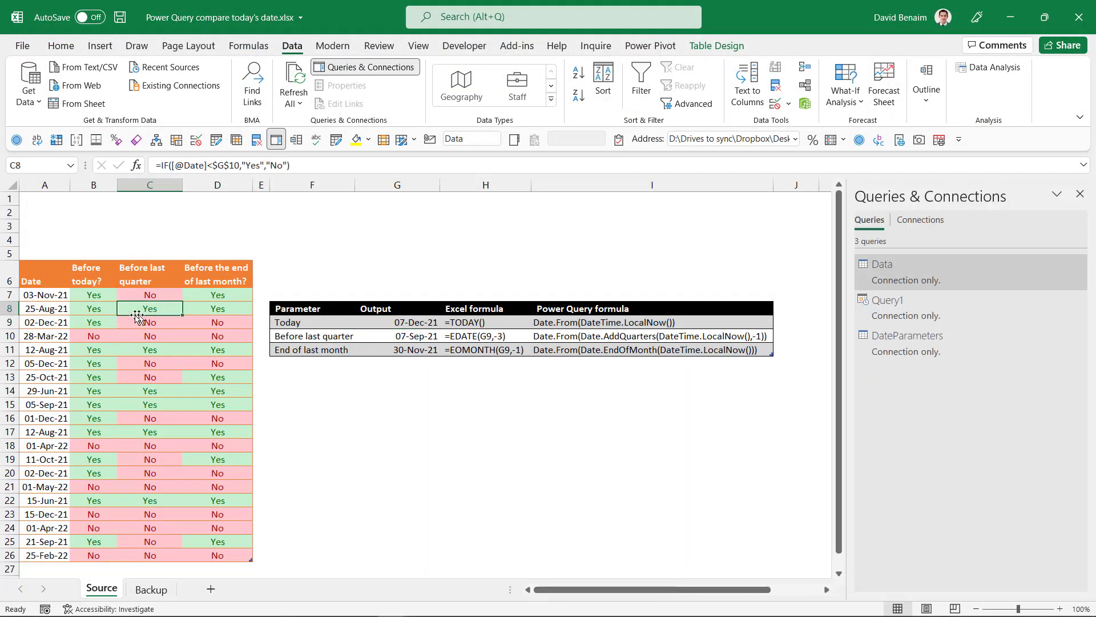
{"action": "left_click", "coordinate": [97, 106]}
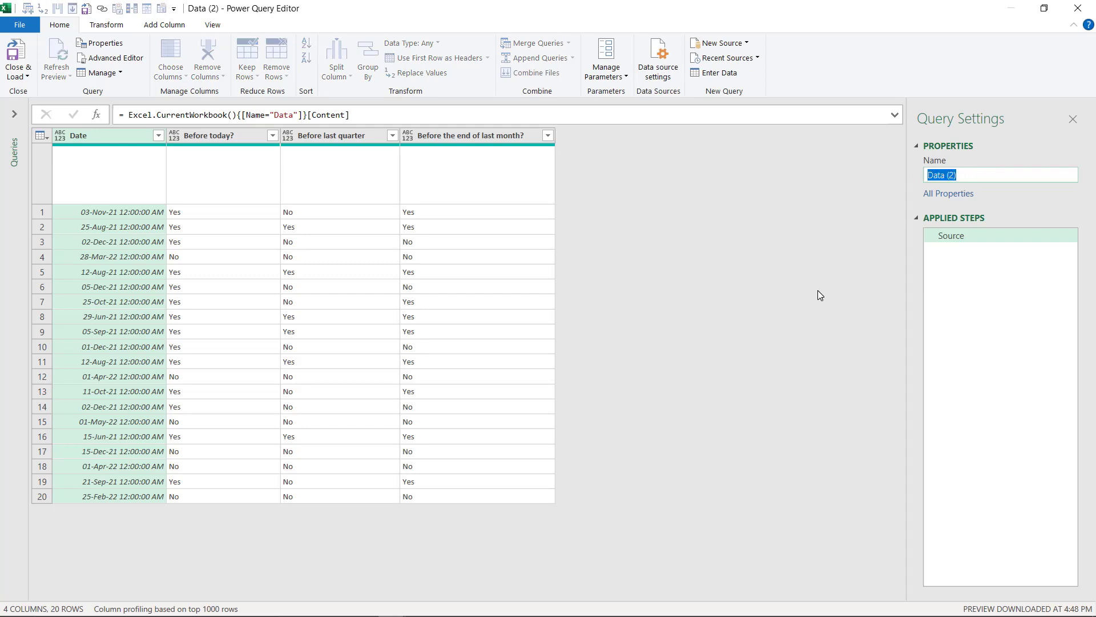
{"action": "type", "text": "VideoData"}
{"action": "key", "text": "Return"}
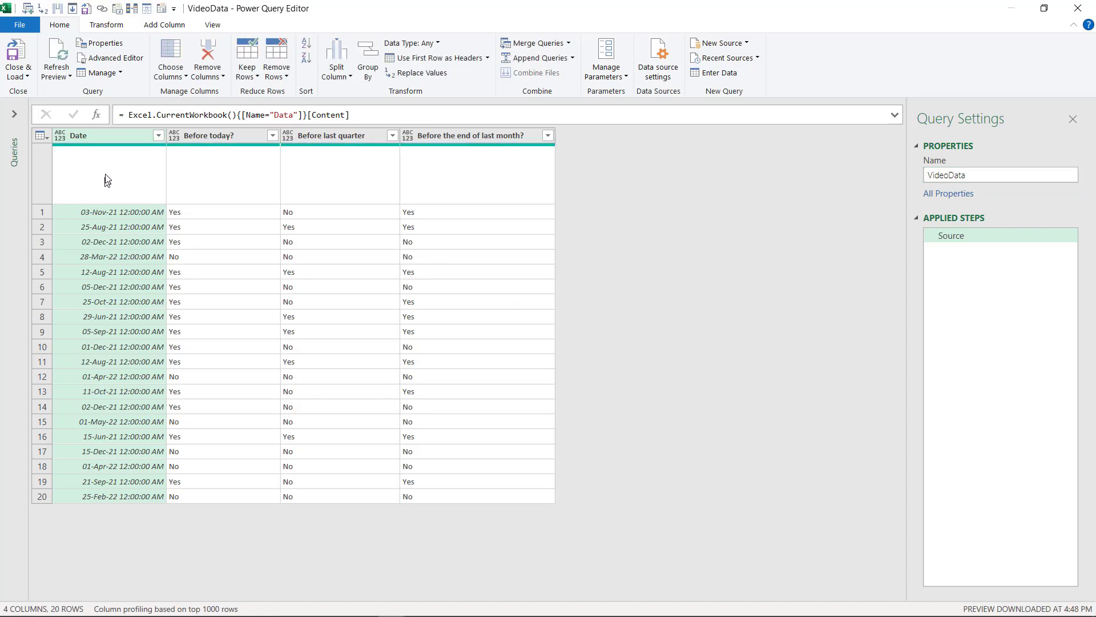
{"action": "left_click", "coordinate": [58, 136]}
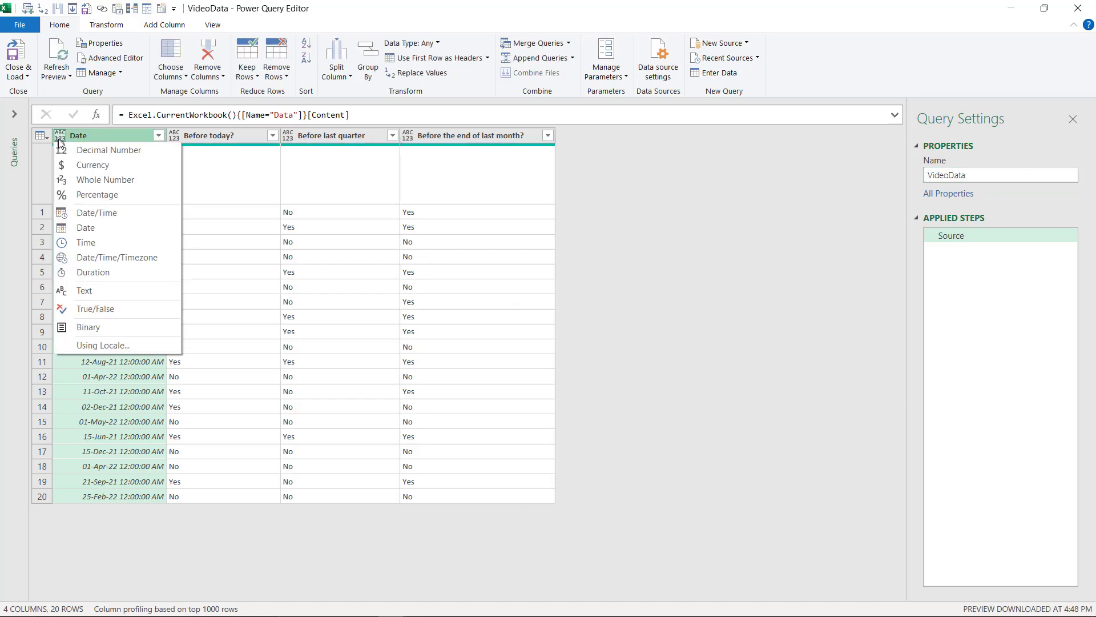
{"action": "left_click", "coordinate": [86, 228]}
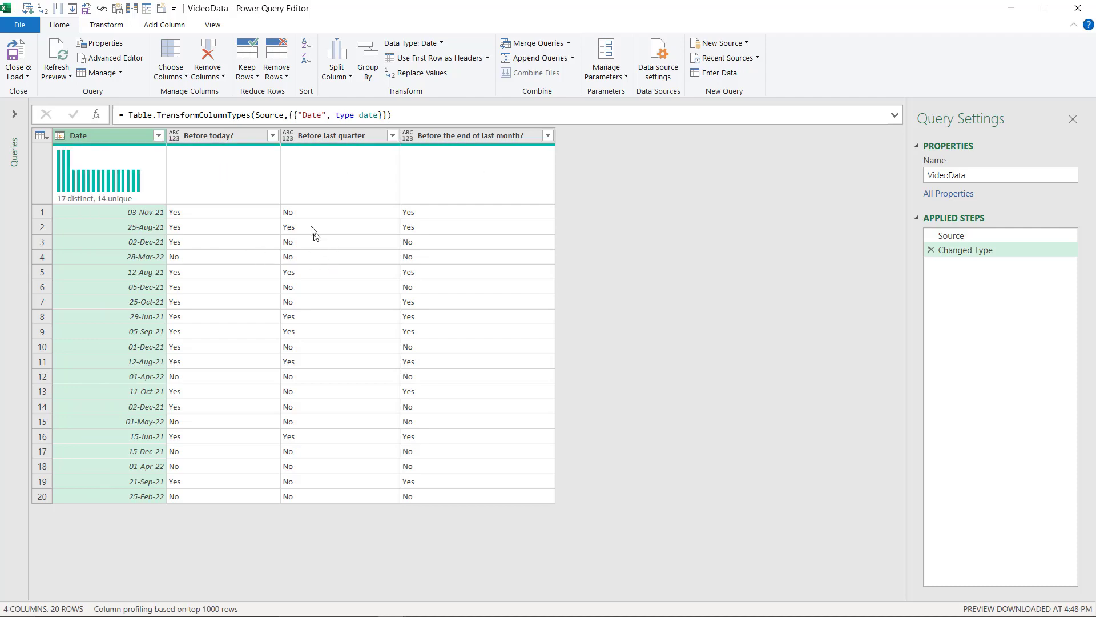
Start a conditional column named Before Today whose condition tests whether Date is before a value
{"action": "left_click", "coordinate": [249, 142]}
{"action": "left_click", "coordinate": [165, 24]}
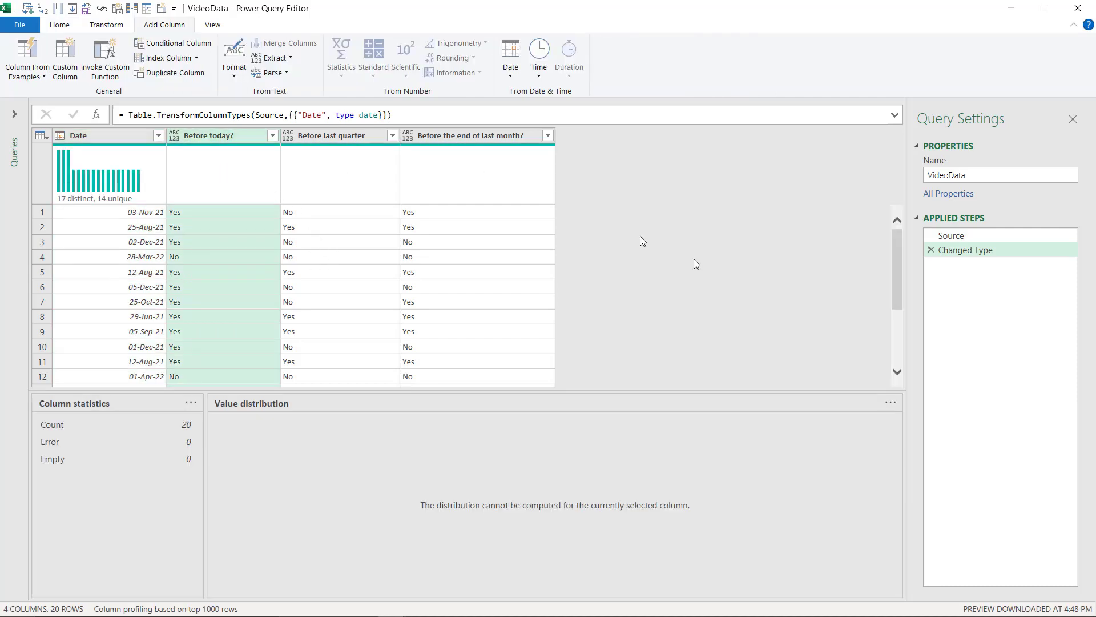
{"action": "left_click", "coordinate": [169, 44]}
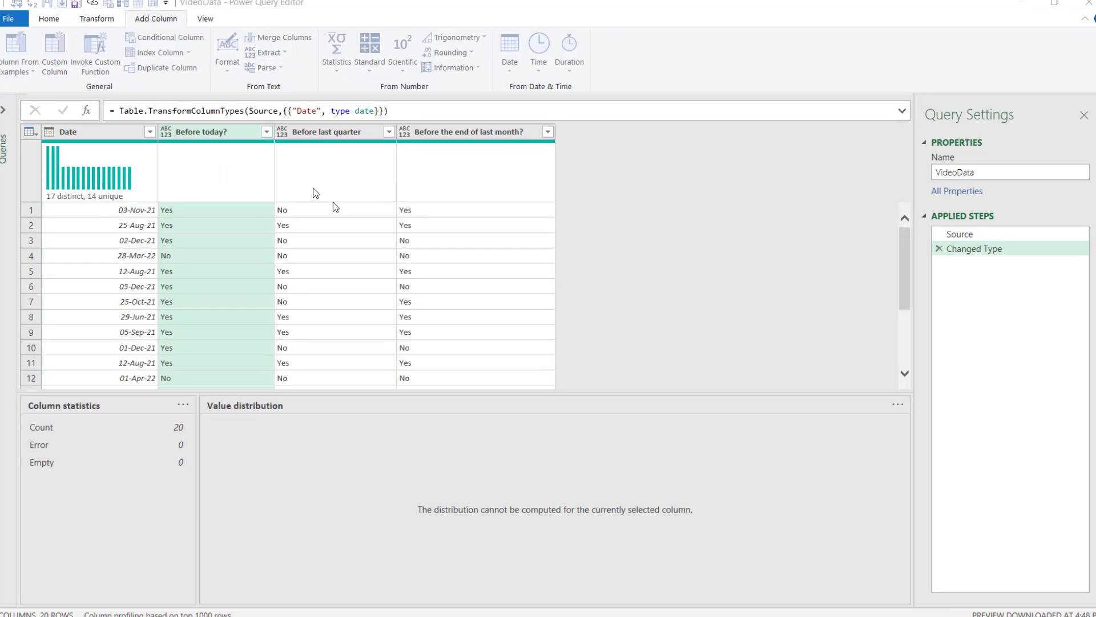
{"action": "double_click", "coordinate": [311, 258]}
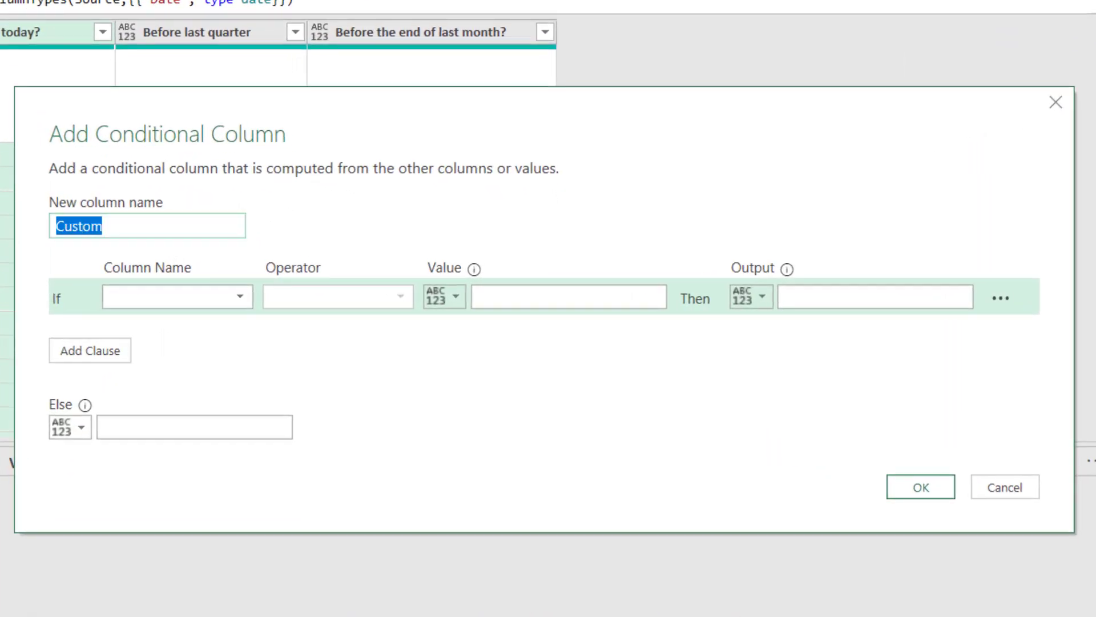
{"action": "type", "text": "Before Today"}
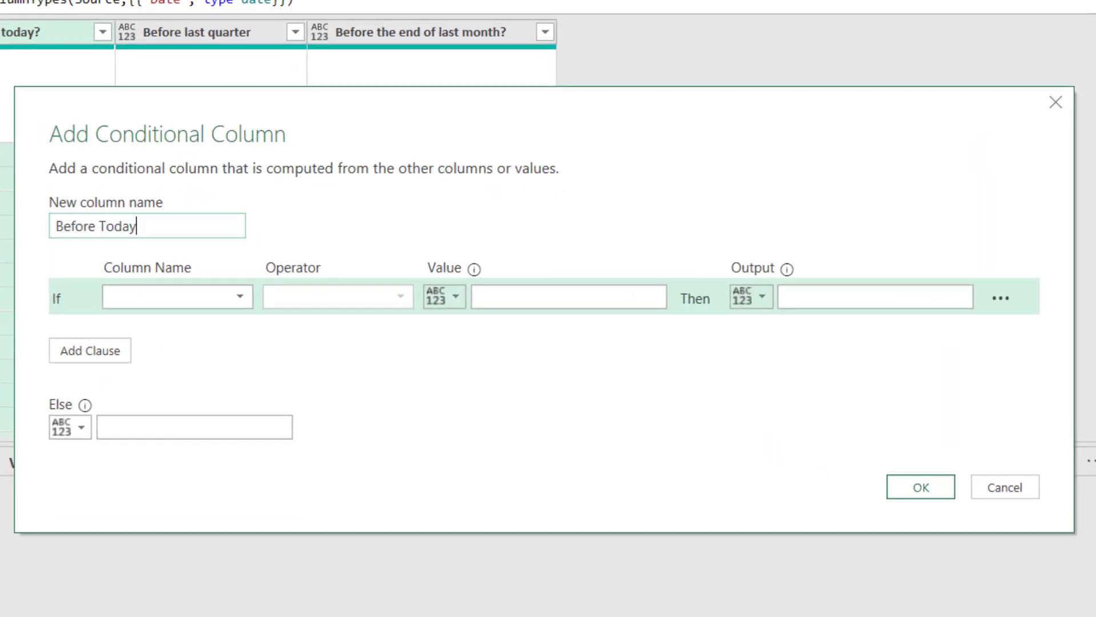
{"action": "left_click", "coordinate": [144, 303]}
{"action": "left_click", "coordinate": [160, 318]}
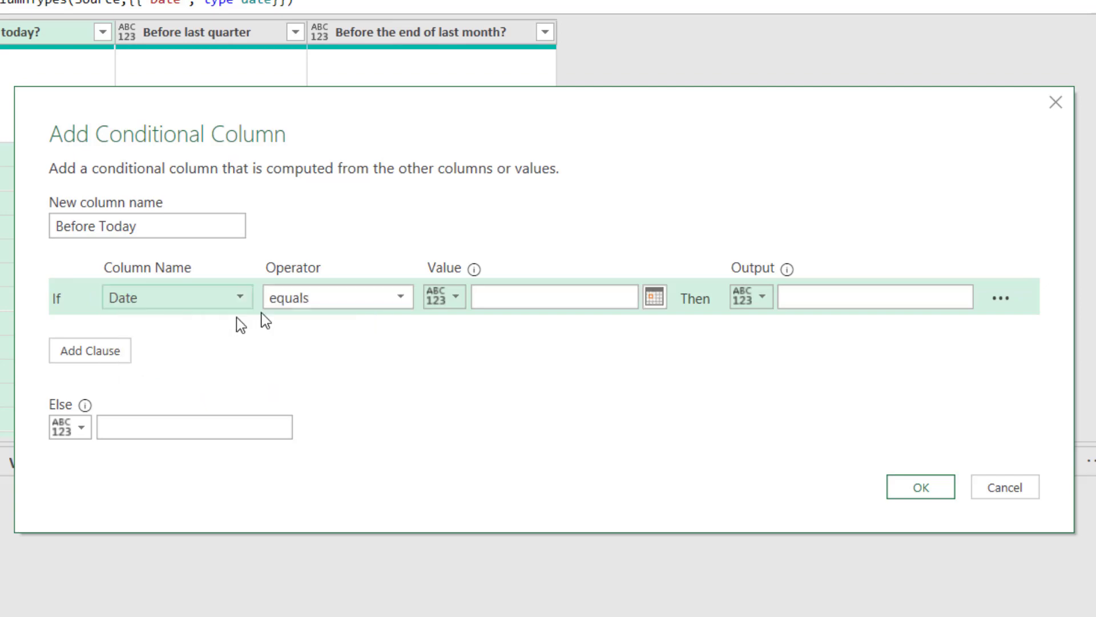
{"action": "left_click", "coordinate": [328, 299]}
{"action": "left_click", "coordinate": [365, 368]}
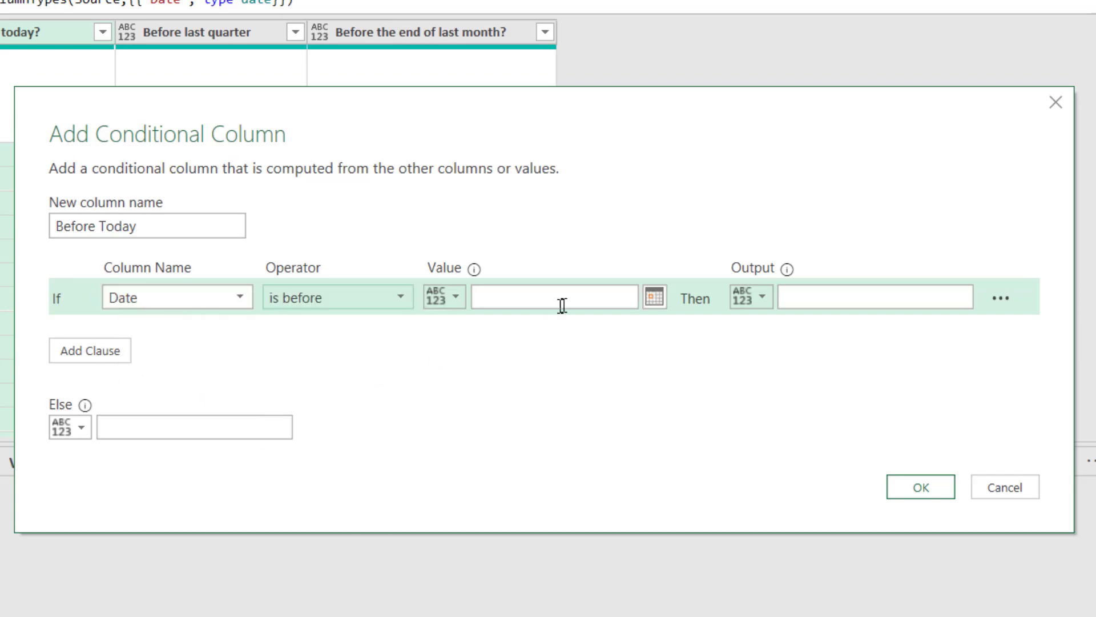
Set the condition's comparison value to today's date, 07-Dec-21, and its output to Yes
{"action": "left_click", "coordinate": [652, 296]}
{"action": "left_click", "coordinate": [555, 527]}
{"action": "left_click", "coordinate": [792, 295]}
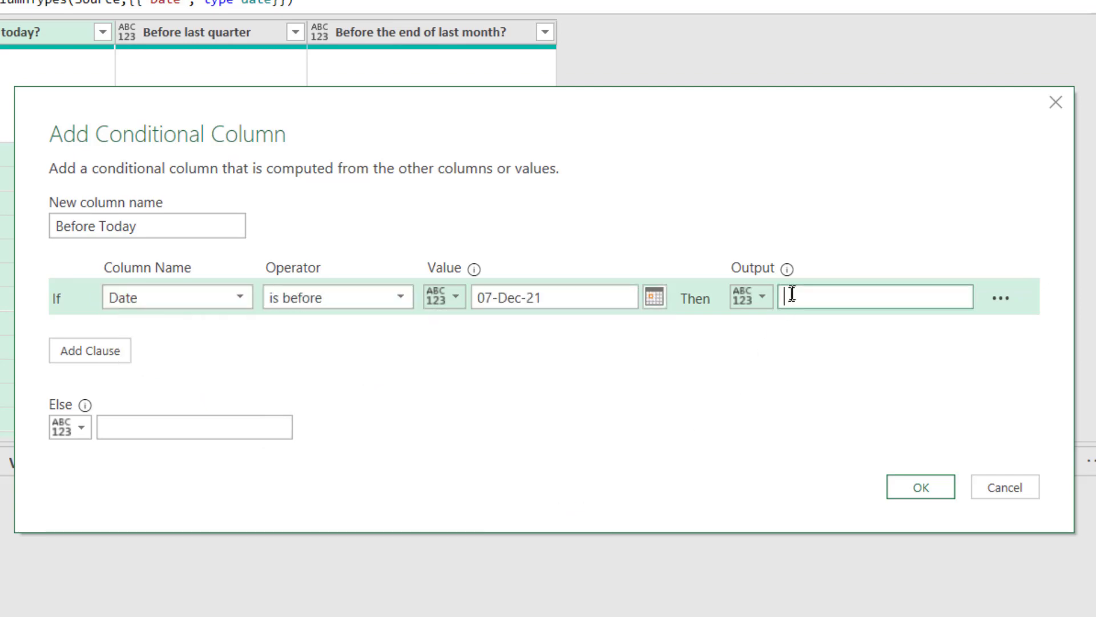
{"action": "type", "text": "Yes"}
{"action": "key", "text": "Tab"}
{"action": "key", "text": "Tab"}
{"action": "key", "text": "Tab"}
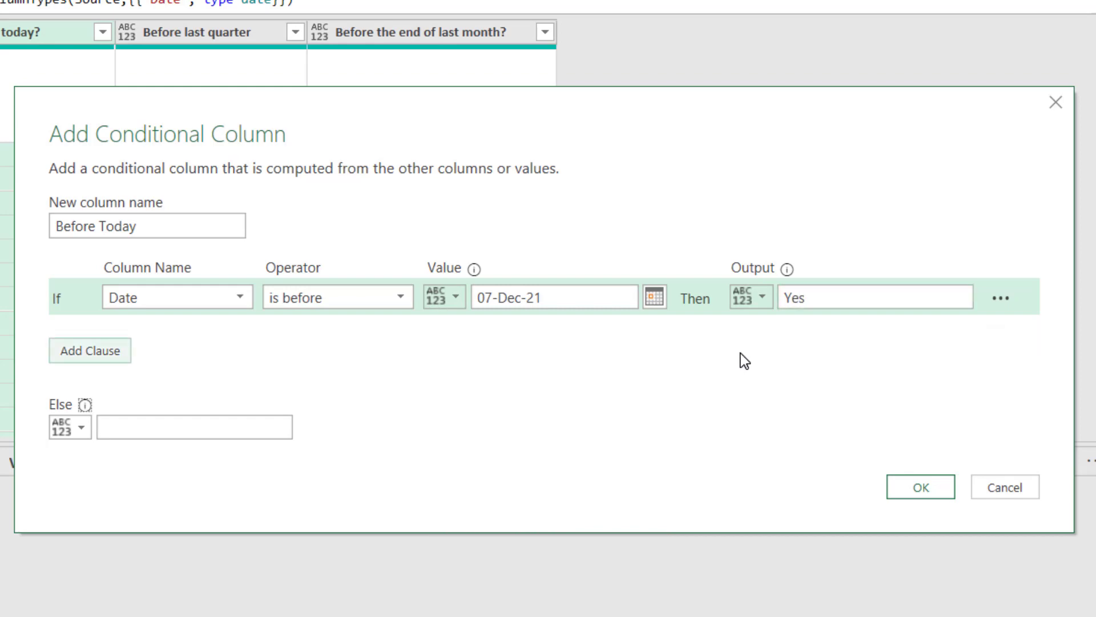
Set the Before Today conditional column's otherwise result to No and create the column
{"action": "key", "text": "Tab"}
{"action": "key", "text": "Tab"}
{"action": "type", "text": "No"}
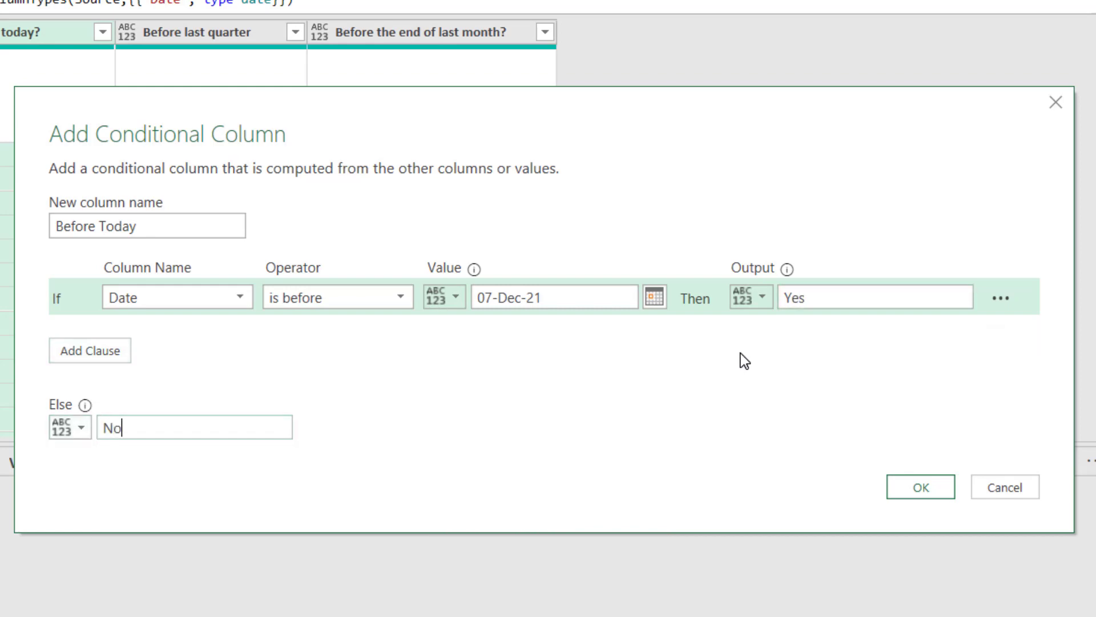
{"action": "left_click", "coordinate": [921, 487]}
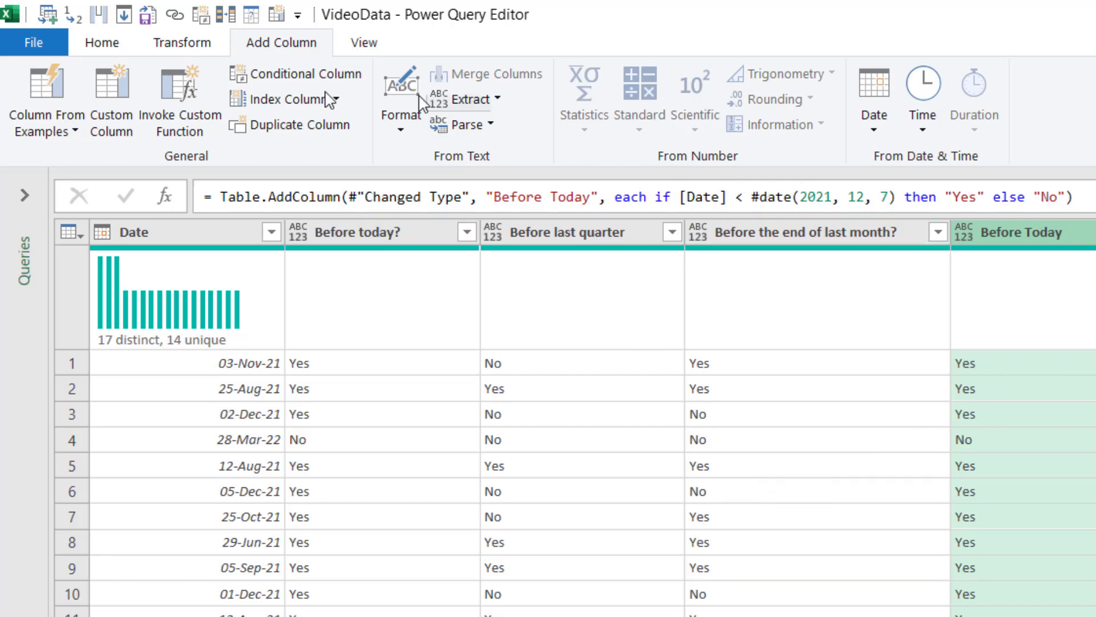
Check the formula bar display setting and examine the hard-coded date in the Before Today column's formula
{"action": "left_click", "coordinate": [374, 44]}
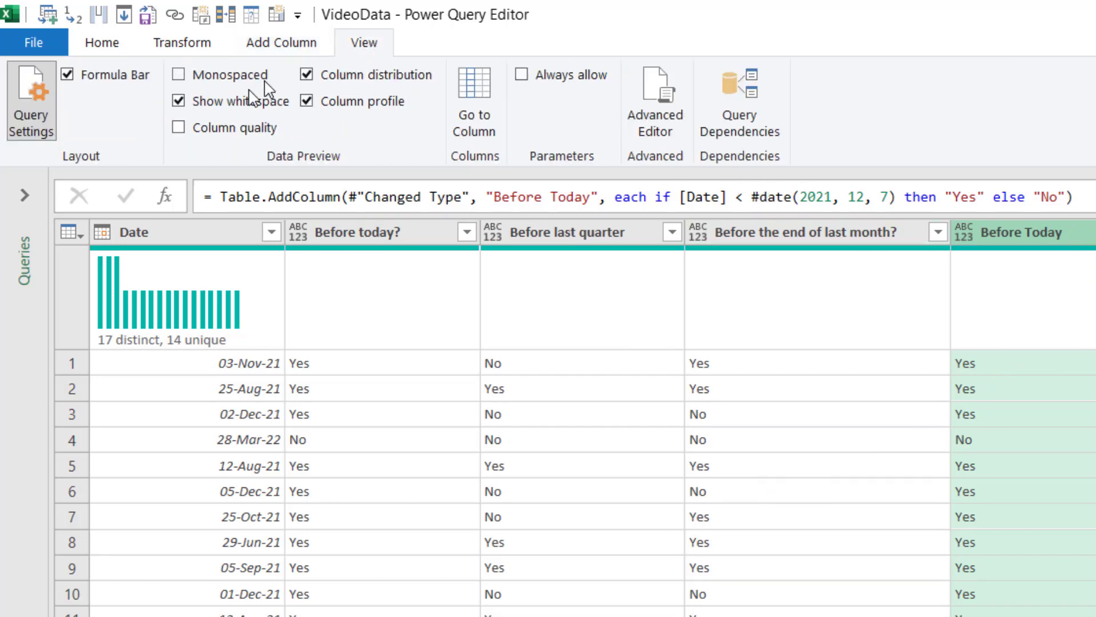
{"action": "left_click", "coordinate": [117, 79]}
{"action": "left_click", "coordinate": [117, 80]}
{"action": "left_click_drag", "start_coordinate": [752, 197], "coordinate": [897, 197]}
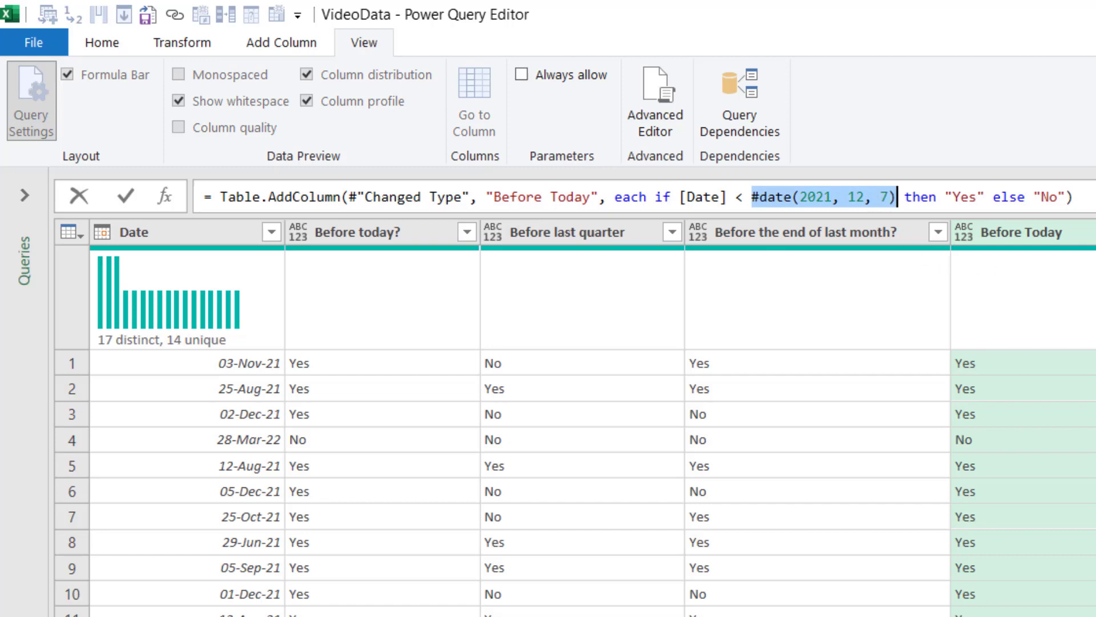
{"action": "key", "text": "Escape"}
Open the DateParameters query and examine the full Power Query formula given for the Today parameter
{"action": "left_click", "coordinate": [23, 194]}
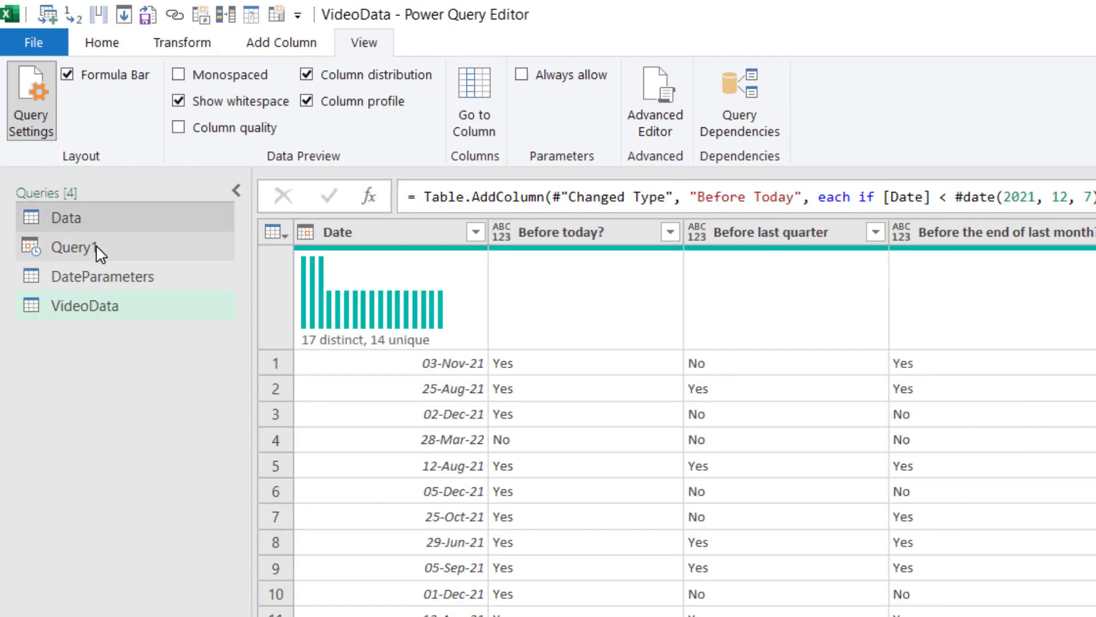
{"action": "left_click", "coordinate": [154, 282]}
{"action": "left_click", "coordinate": [1076, 369]}
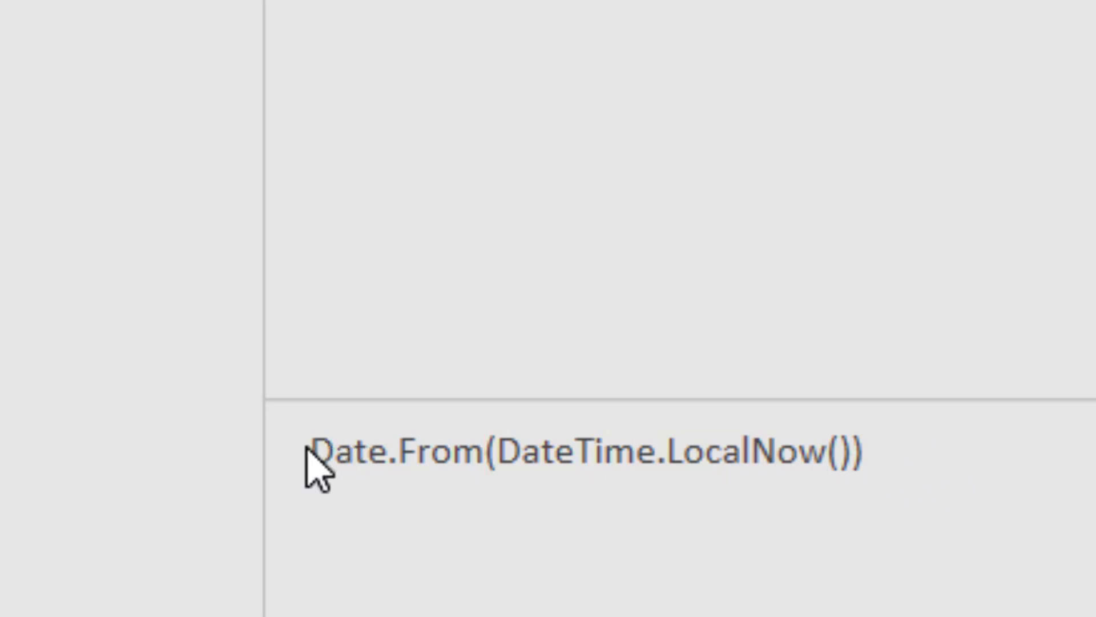
{"action": "left_click_drag", "start_coordinate": [313, 448], "coordinate": [496, 464]}
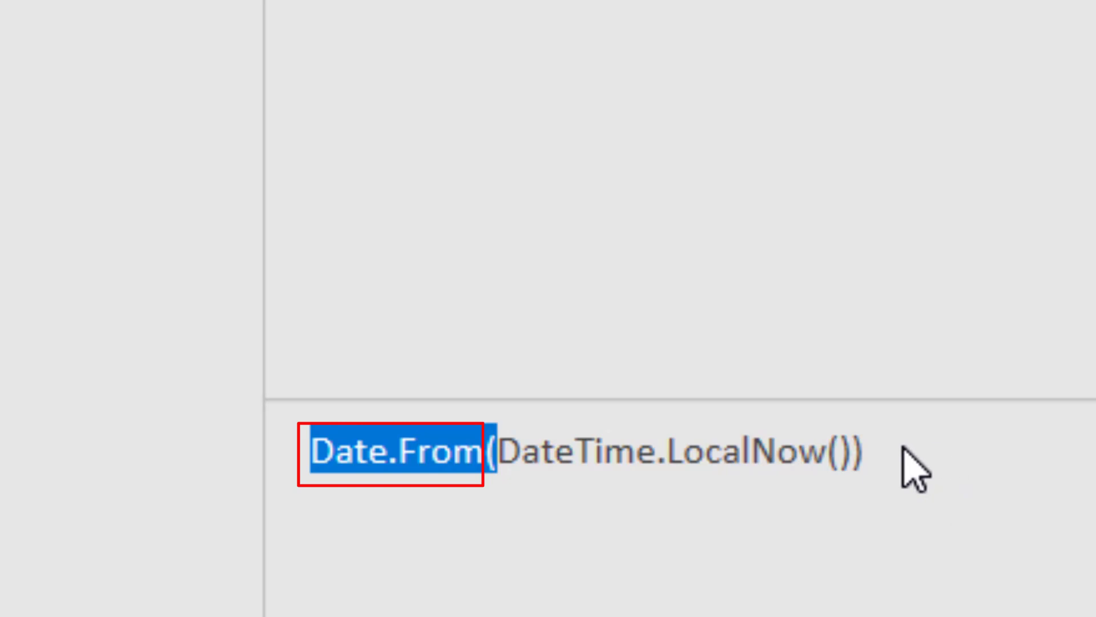
{"action": "left_click", "coordinate": [865, 460]}
{"action": "left_click_drag", "start_coordinate": [864, 459], "coordinate": [342, 477]}
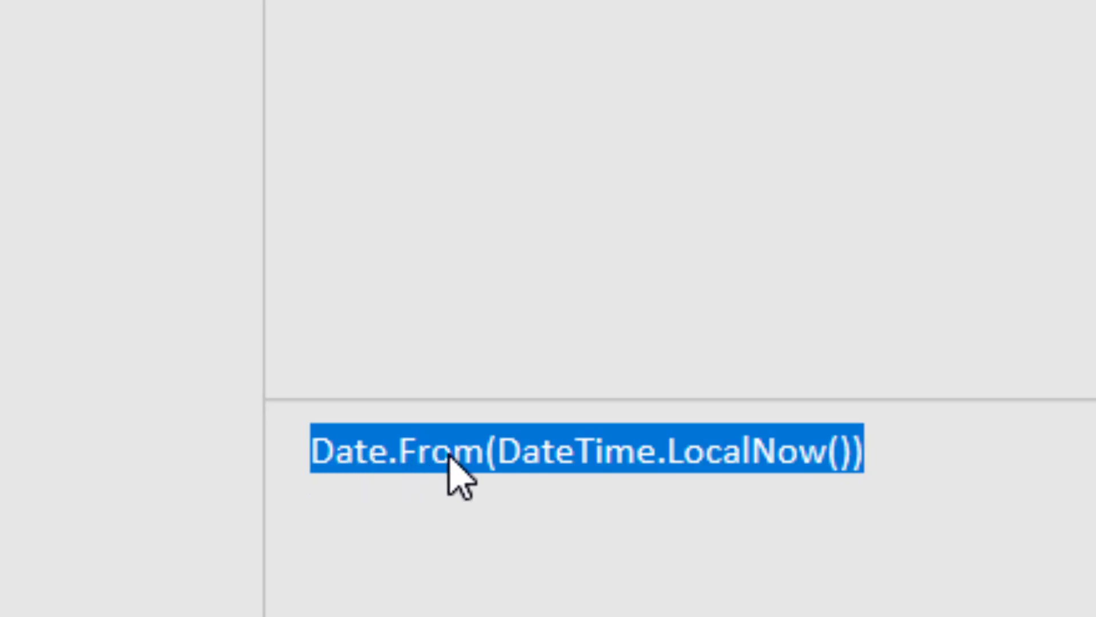
{"action": "left_click", "coordinate": [509, 454]}
Copy the DateTime.LocalNow() part, with its leading parenthesis, from the Today parameter's Power Query formula
{"action": "left_click_drag", "start_coordinate": [486, 451], "coordinate": [881, 496]}
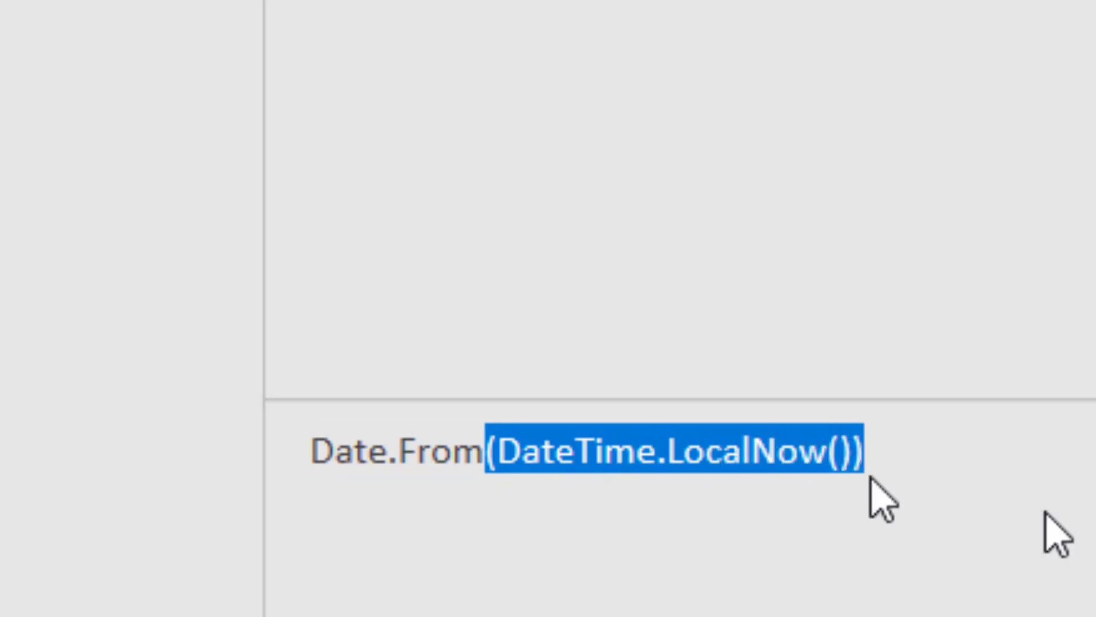
{"action": "key", "text": "shift+Left"}
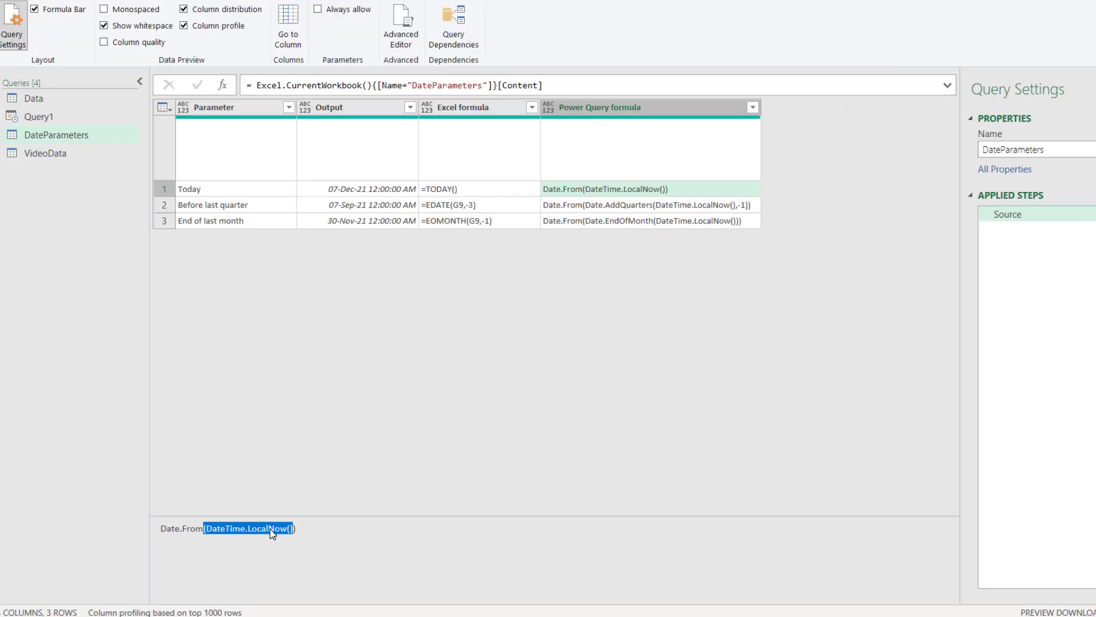
{"action": "right_click", "coordinate": [760, 451]}
{"action": "left_click", "coordinate": [311, 461]}
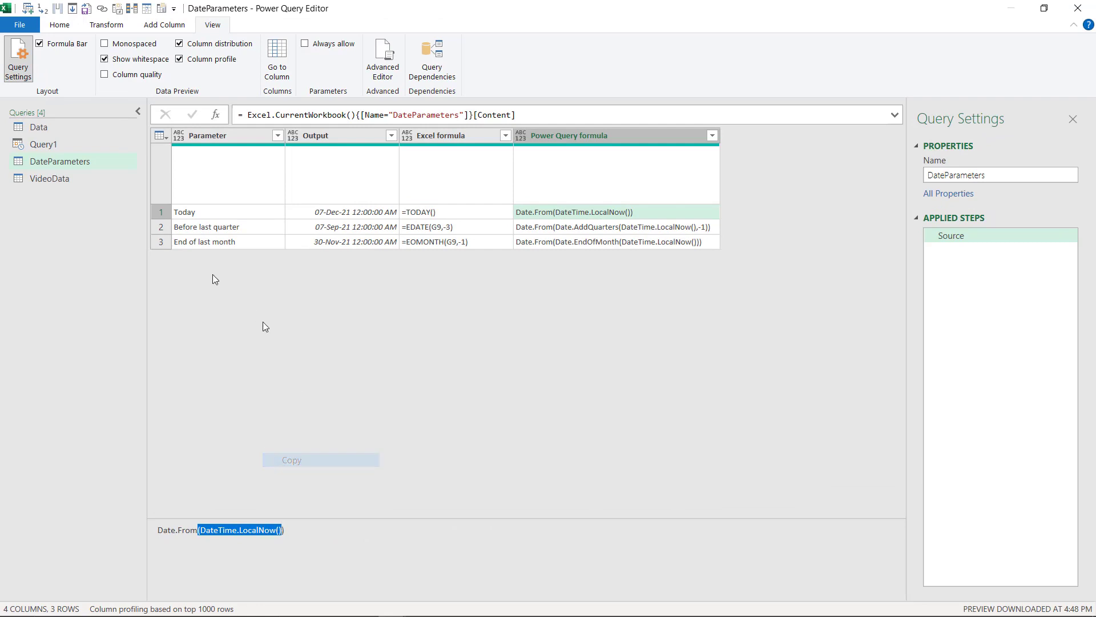
Create a blank query and give it the formula = DateTime.LocalNow() from the copied text, removing the extra opening parenthesis
{"action": "left_click", "coordinate": [70, 26]}
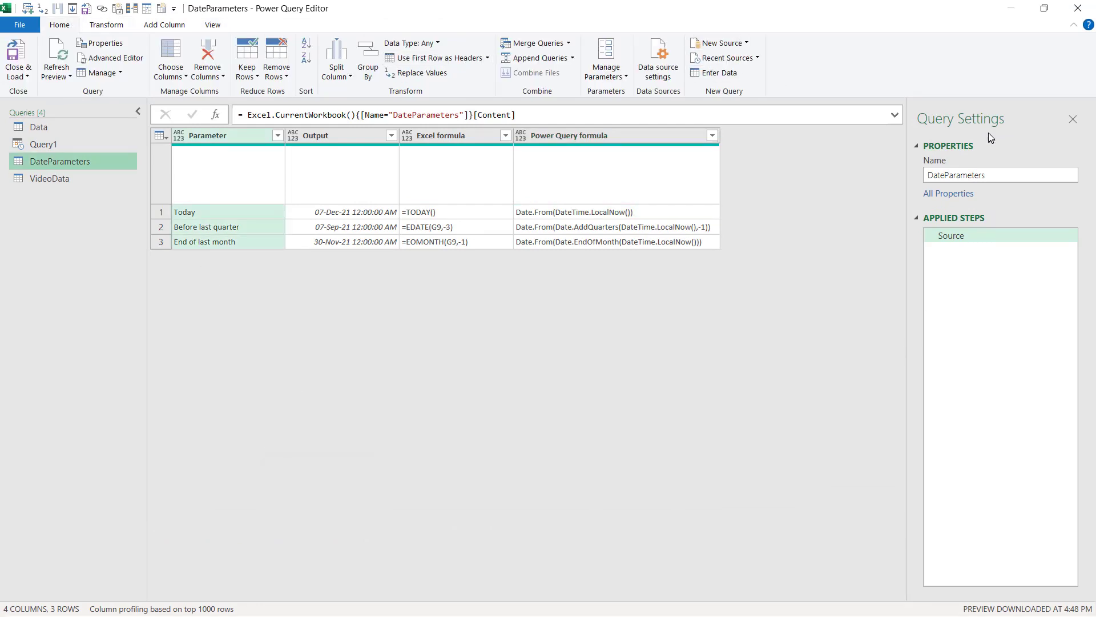
{"action": "left_click", "coordinate": [739, 46]}
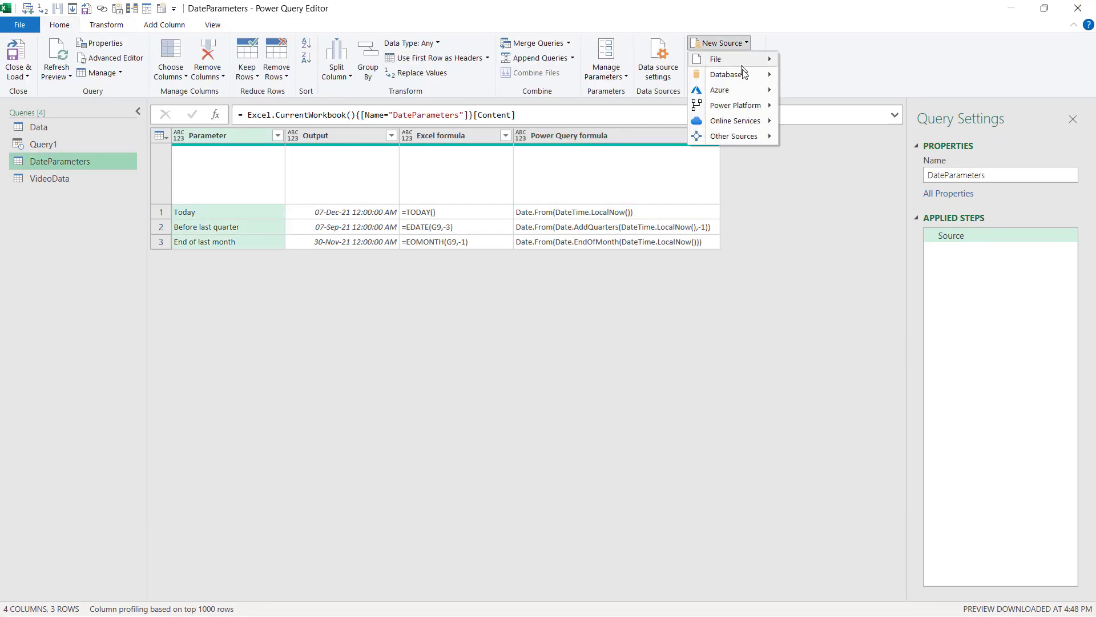
{"action": "mouse_move", "coordinate": [760, 136]}
{"action": "left_click", "coordinate": [834, 361]}
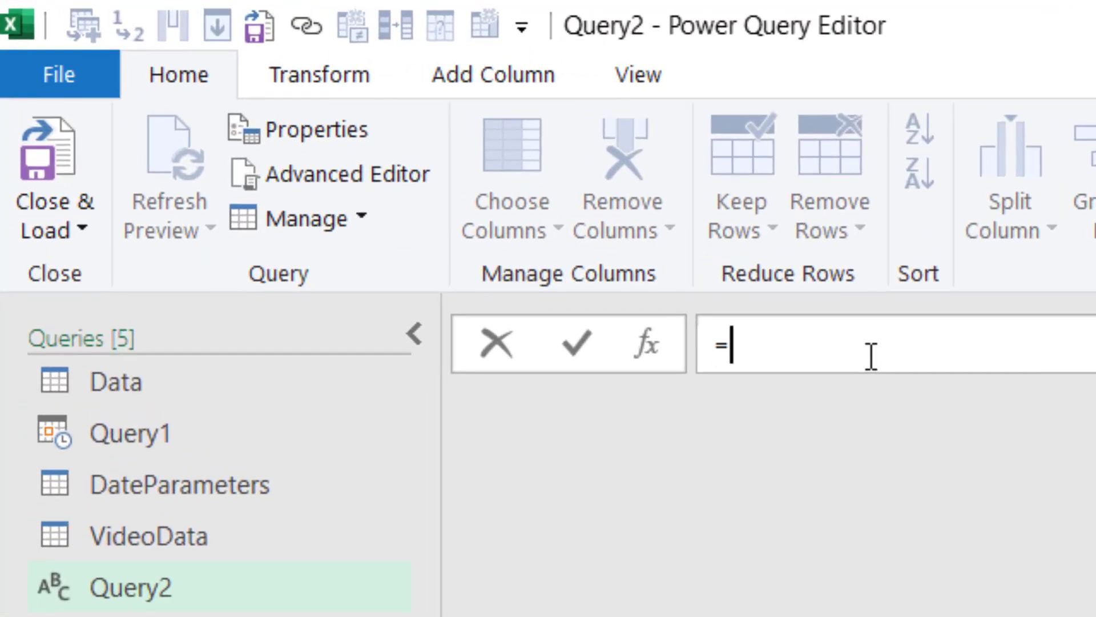
{"action": "key", "text": "ctrl+v"}
{"action": "left_click", "coordinate": [740, 346]}
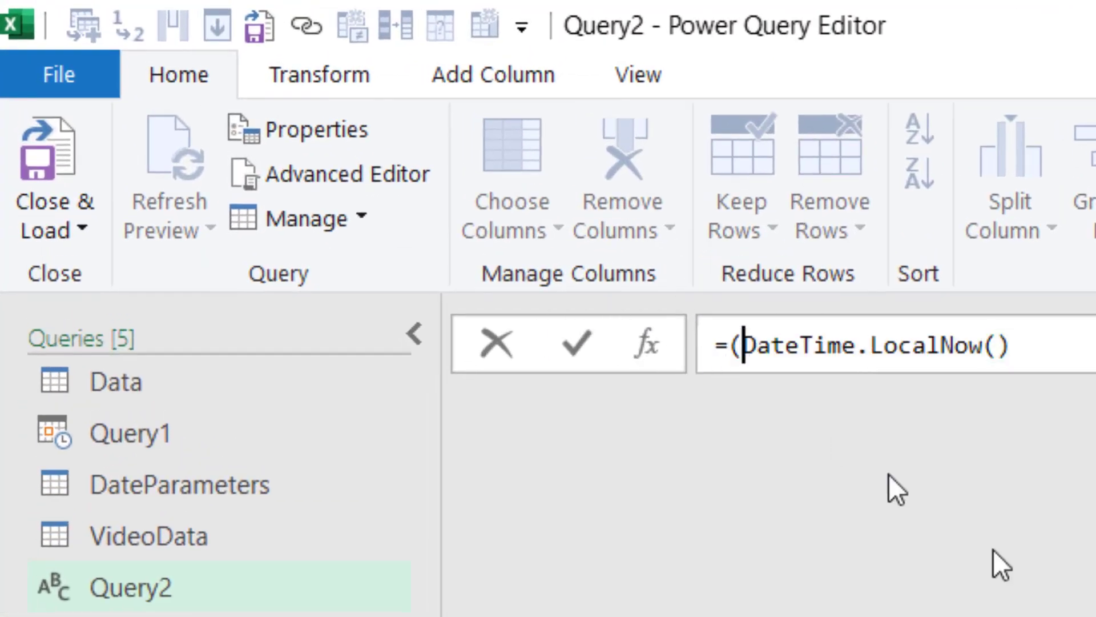
{"action": "key", "text": "BackSpace"}
{"action": "key", "text": "Return"}
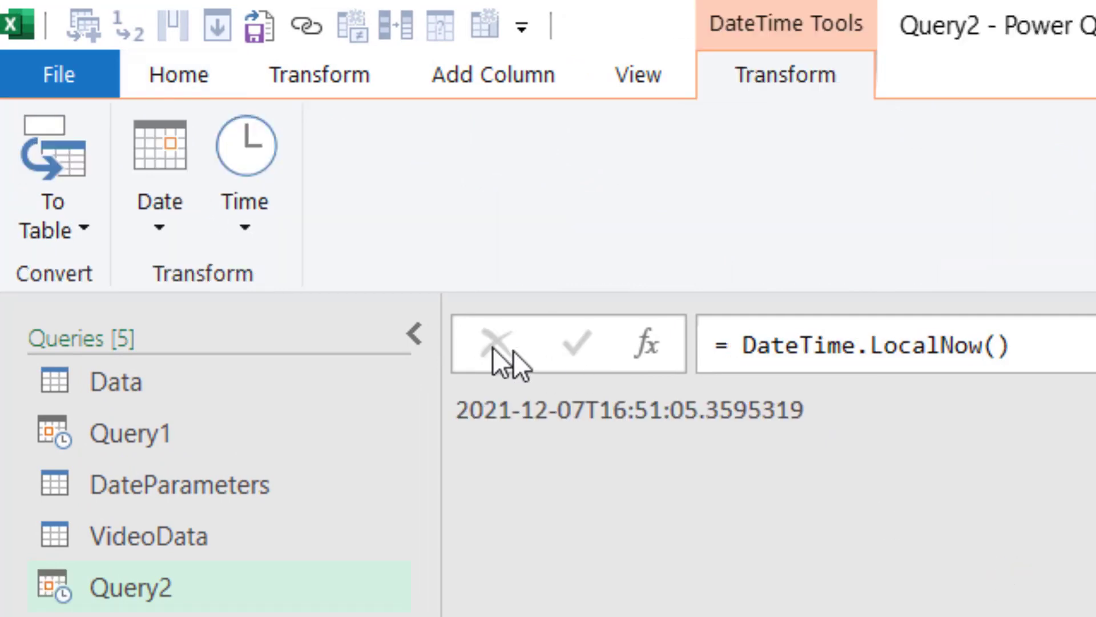
Wrap the blank query's formula in Date.From so it reads = Date.From( DateTime.LocalNow())
{"action": "mouse_move", "coordinate": [460, 410]}
{"action": "left_mouse_down"}
{"action": "mouse_move", "coordinate": [643, 423]}
{"action": "mouse_move", "coordinate": [835, 414]}
{"action": "mouse_move", "coordinate": [462, 414]}
{"action": "left_mouse_up"}
{"action": "left_click", "coordinate": [730, 345]}
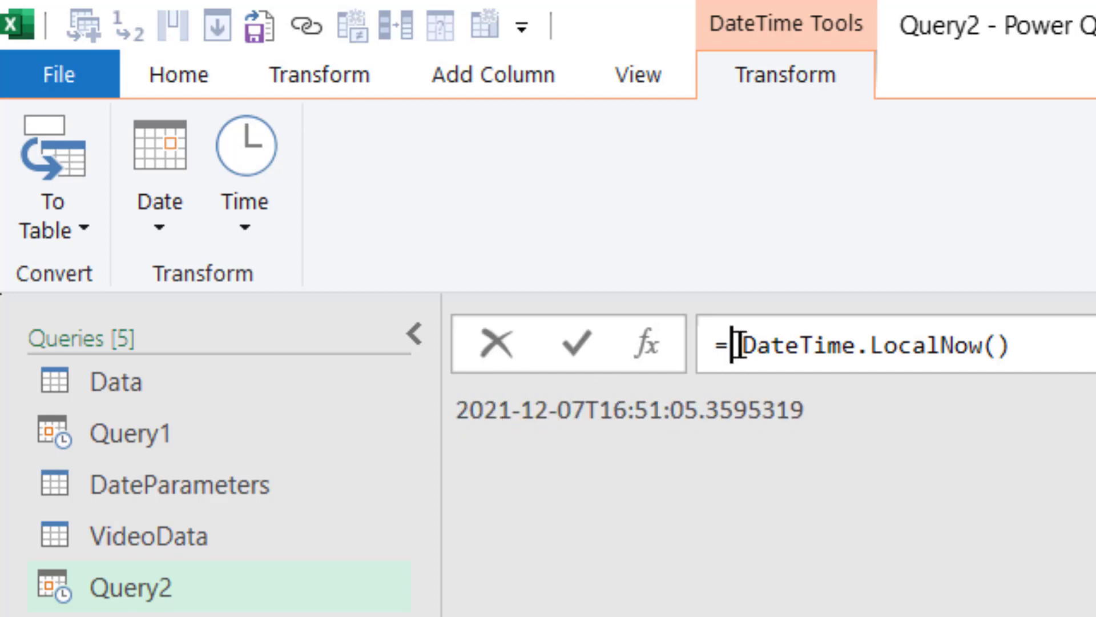
{"action": "type", "text": "Date.F"}
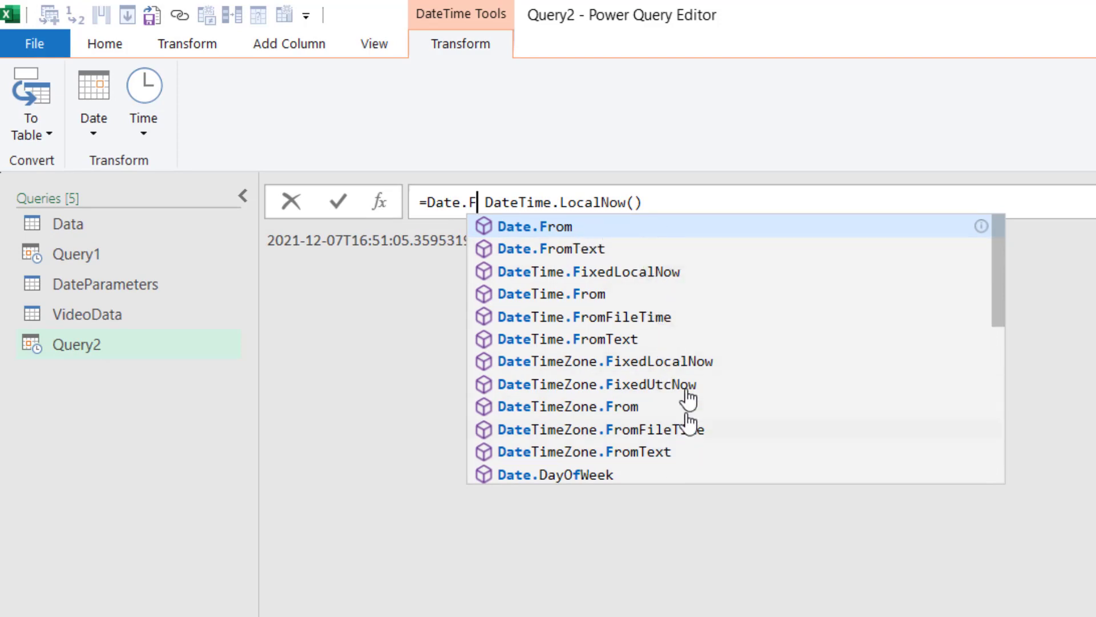
{"action": "key", "text": "Tab"}
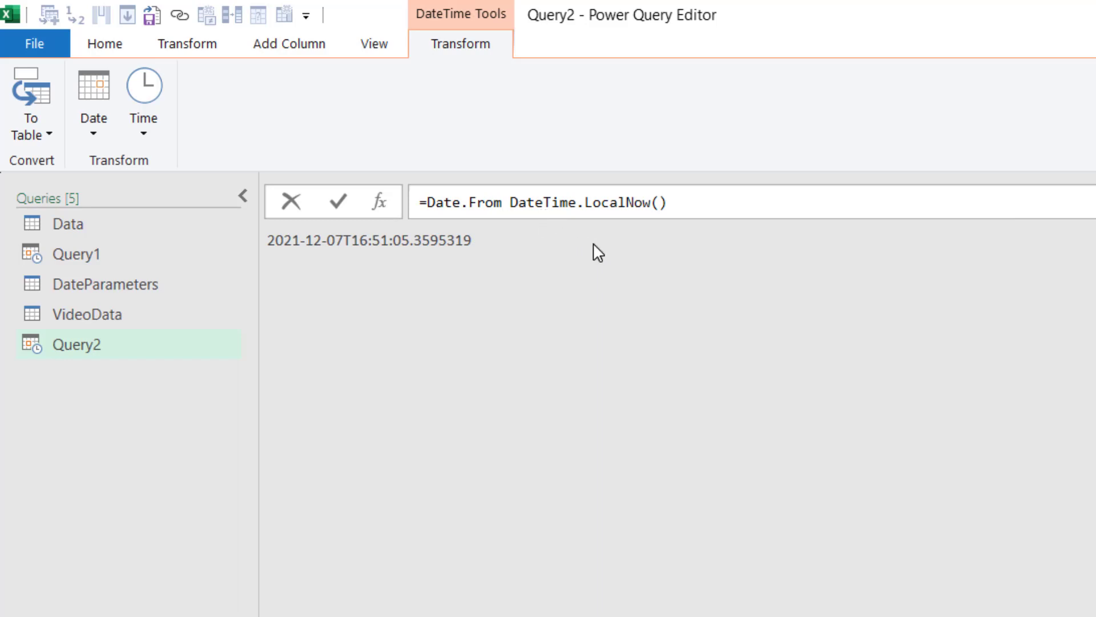
{"action": "mouse_move", "coordinate": [454, 197]}
{"action": "type", "text": "("}
{"action": "key", "text": "Delete"}
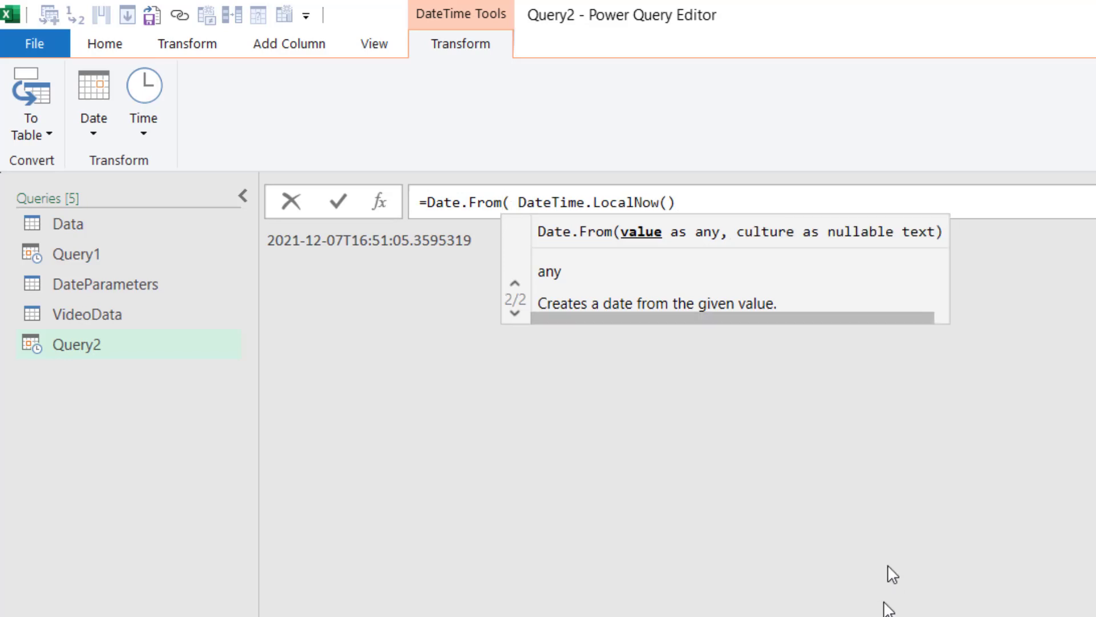
{"action": "left_click", "coordinate": [700, 204]}
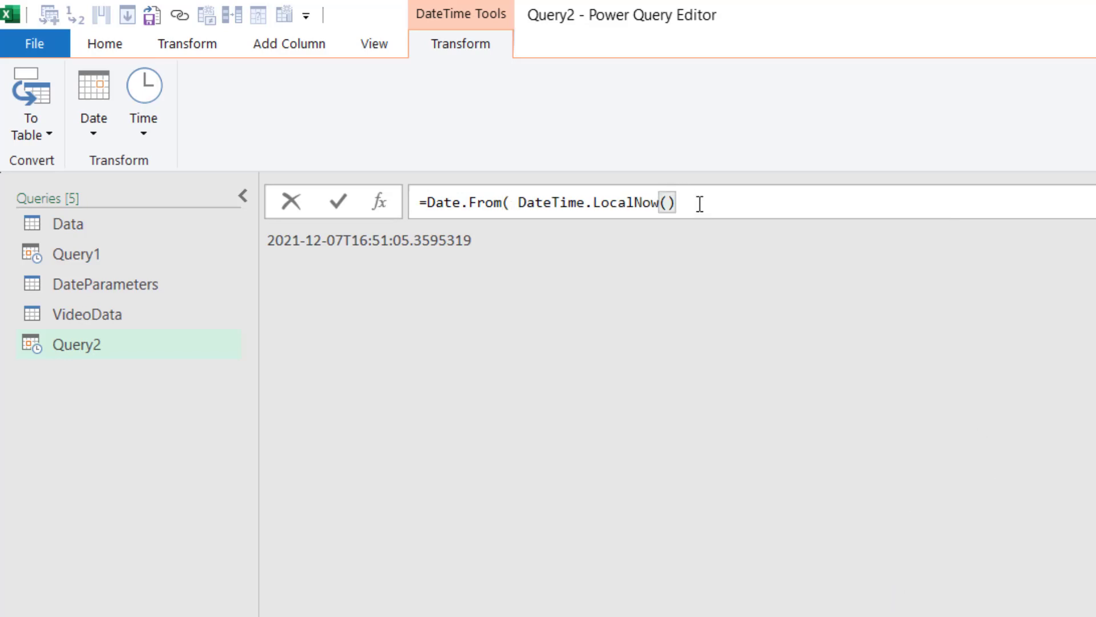
{"action": "type", "text": ")"}
{"action": "key", "text": "Return"}
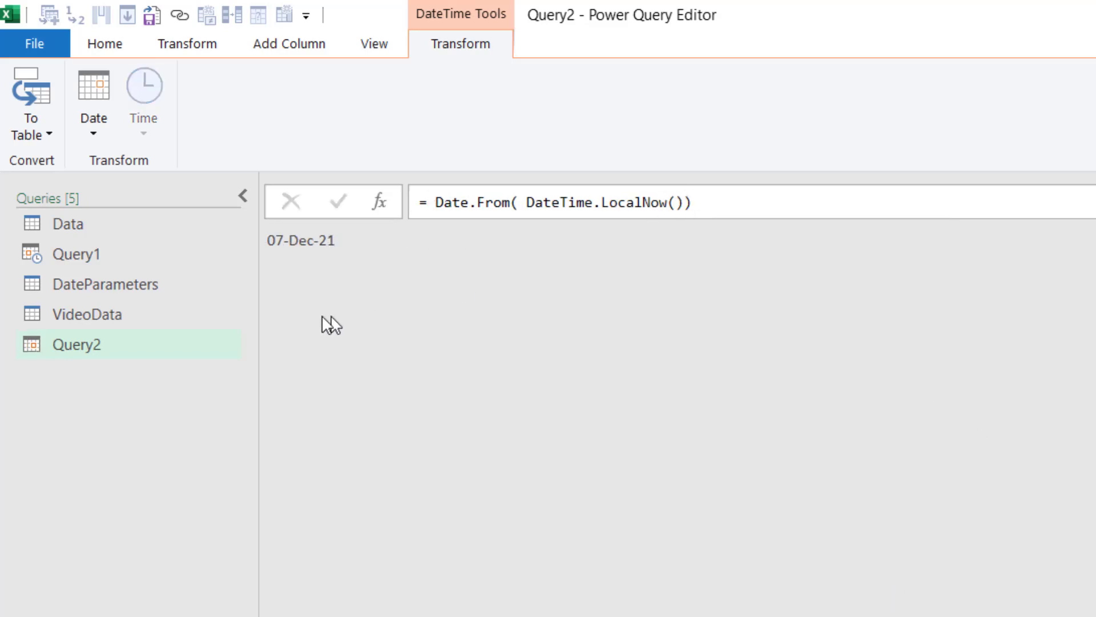
Check the date the query returns, copy its Date.From( DateTime.LocalNow()) expression and return to the VideoData query
{"action": "left_click_drag", "start_coordinate": [337, 240], "coordinate": [274, 245]}
{"action": "left_click", "coordinate": [345, 245]}
{"action": "left_click_drag", "start_coordinate": [345, 246], "coordinate": [268, 243]}
{"action": "left_click", "coordinate": [368, 254]}
{"action": "left_click_drag", "start_coordinate": [701, 210], "coordinate": [444, 211]}
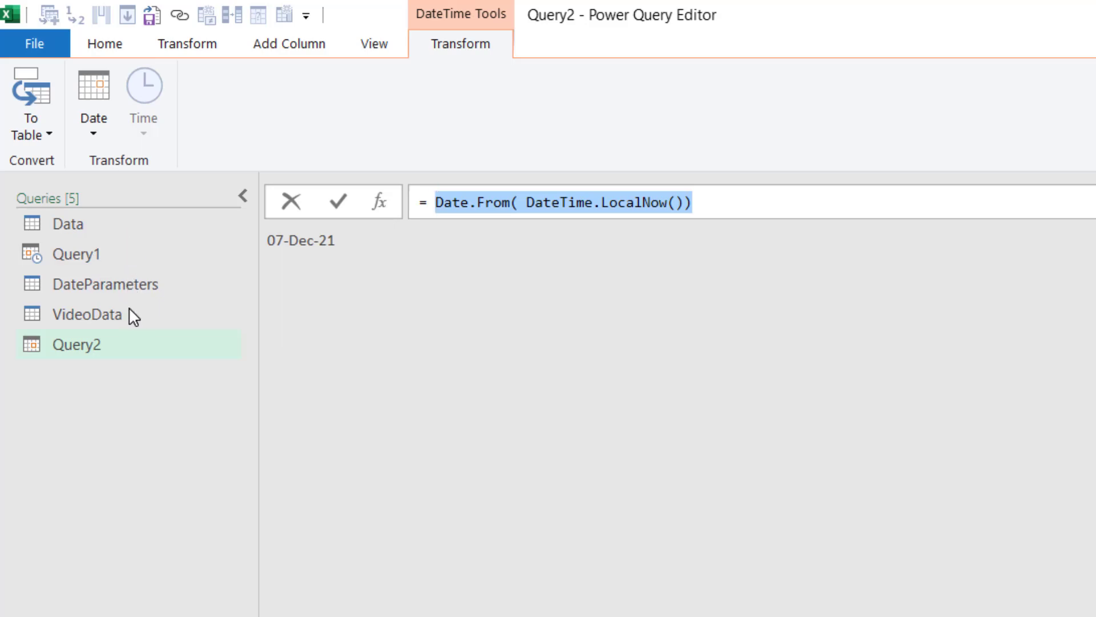
{"action": "key", "text": "Return"}
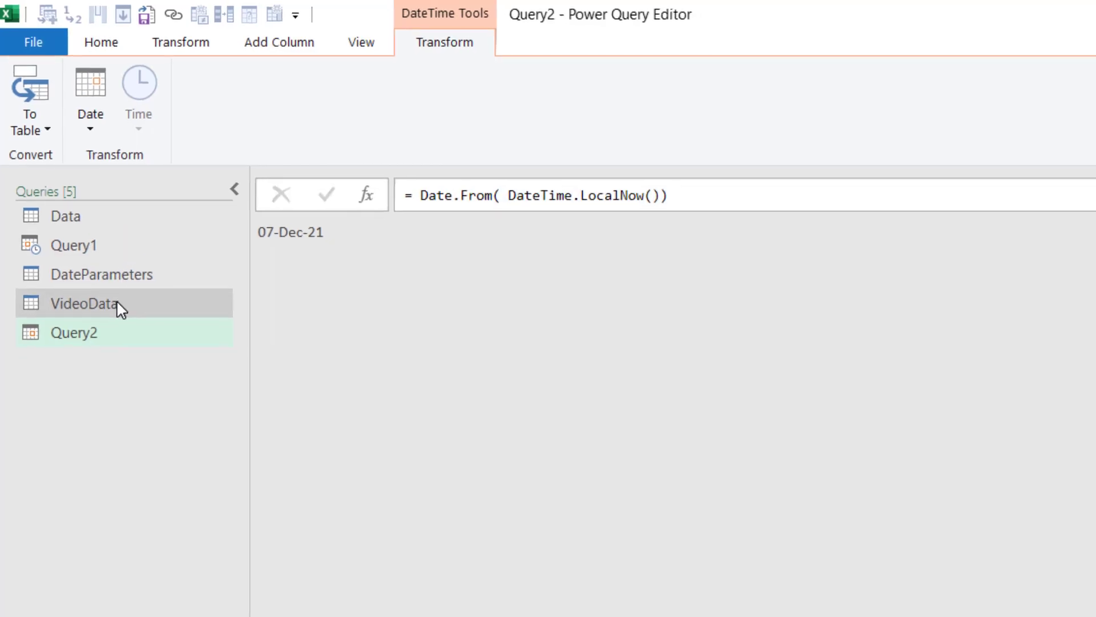
{"action": "left_click", "coordinate": [122, 307]}
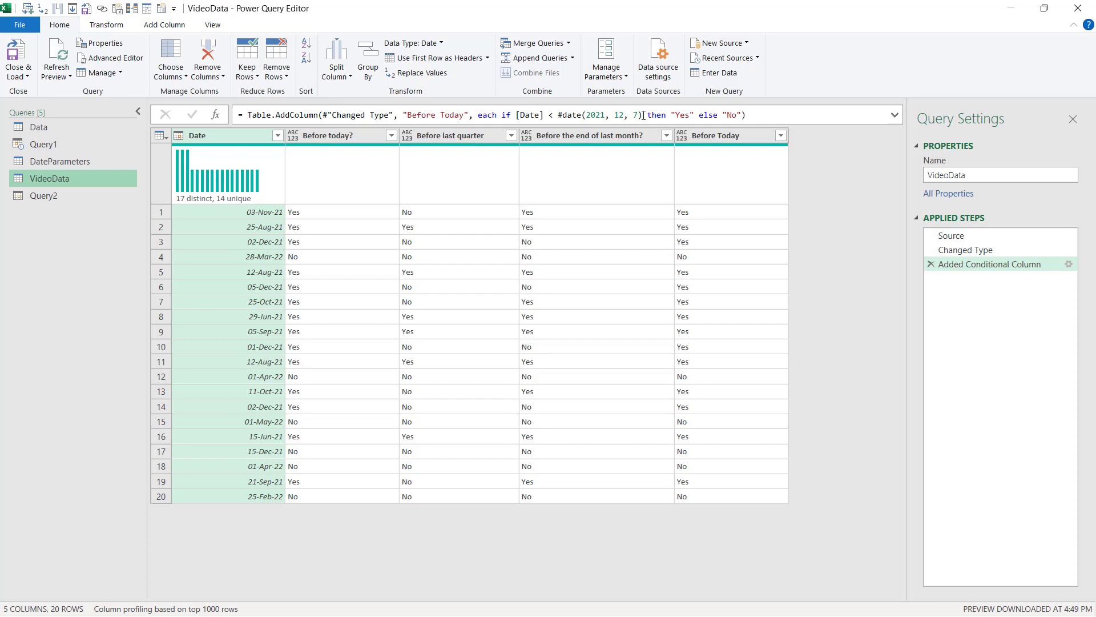
Try to set the comparison value in the Before Today conditional column's settings to Date.From( DateTime.LocalNow())
{"action": "left_click", "coordinate": [1069, 265]}
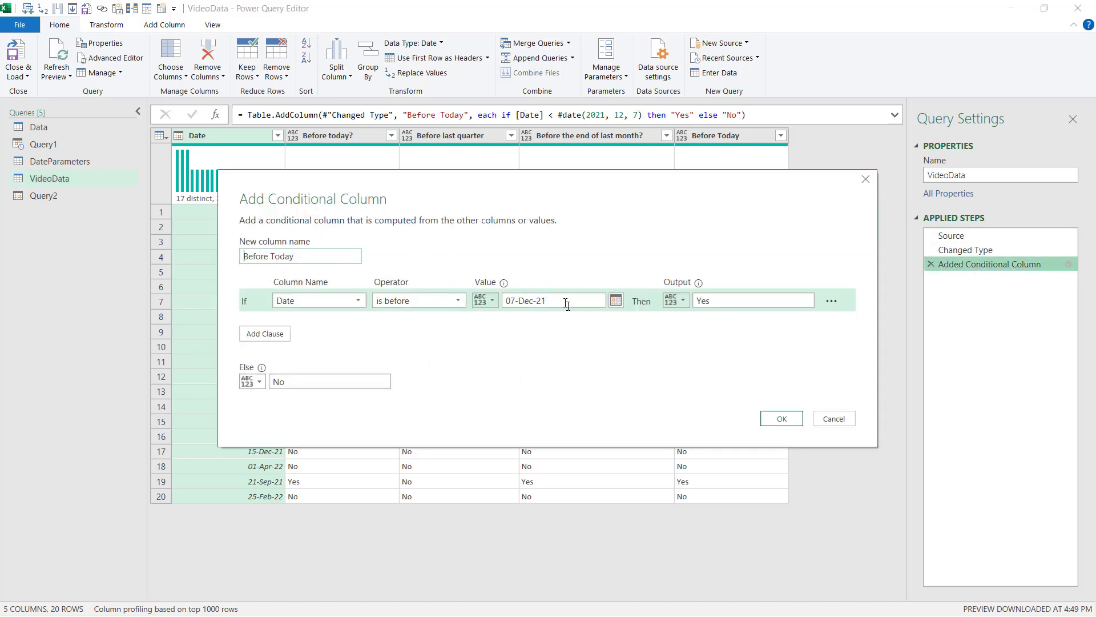
{"action": "left_click_drag", "start_coordinate": [569, 302], "coordinate": [485, 301]}
{"action": "type", "text": "Date.From( DateTime.LocalNow())"}
{"action": "left_click", "coordinate": [865, 180]}
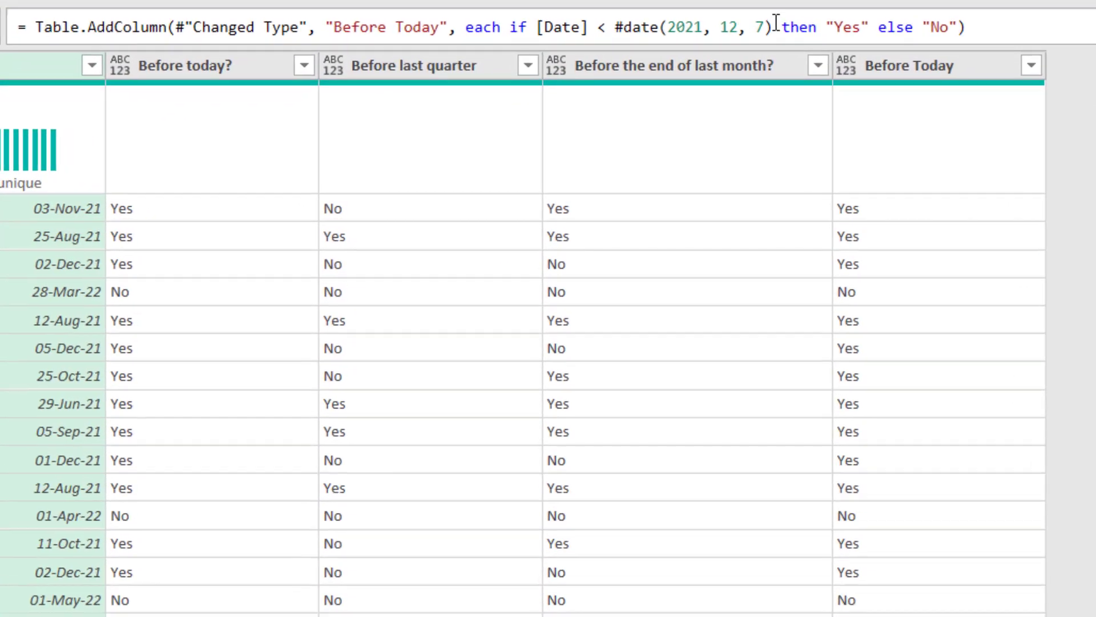
Replace #date(2021, 12, 7) in the Before Today column's formula with Date.From( DateTime.LocalNow())
{"action": "mouse_move", "coordinate": [776, 26]}
{"action": "left_mouse_down"}
{"action": "mouse_move", "coordinate": [607, 23]}
{"action": "mouse_move", "coordinate": [776, 18]}
{"action": "left_mouse_up"}
{"action": "left_click", "coordinate": [644, 35]}
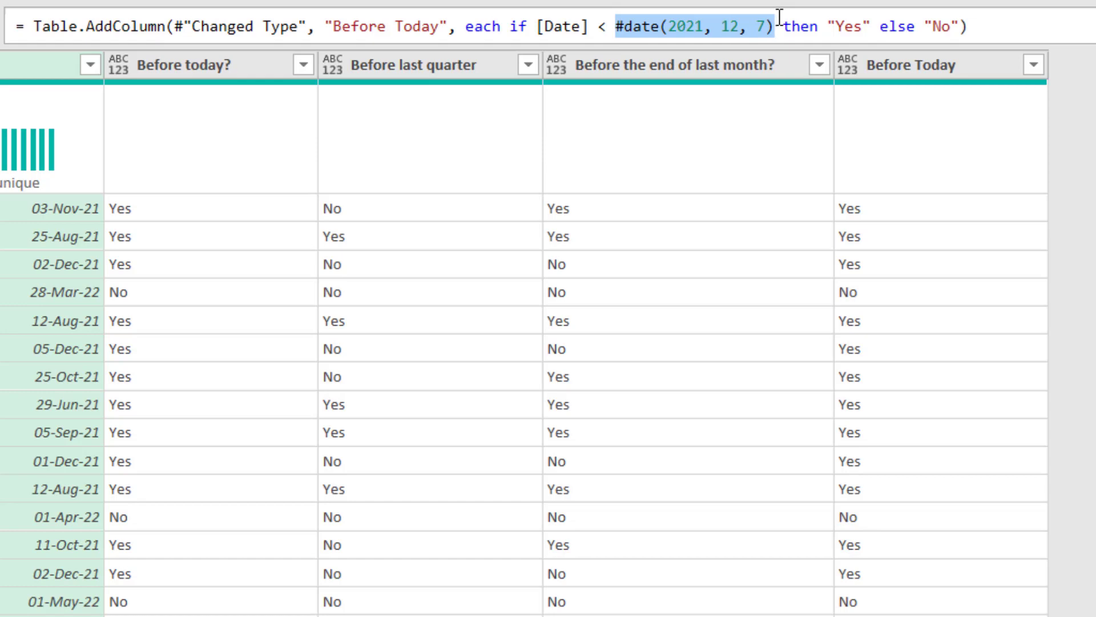
{"action": "type", "text": "Date.From( DateTime.LocalNow())"}
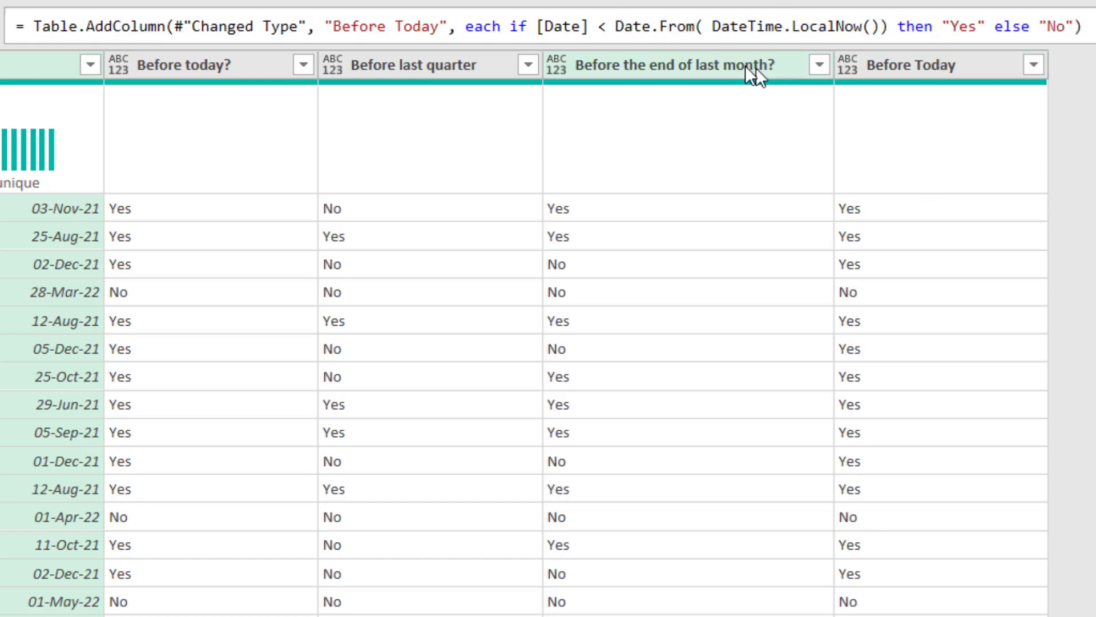
Try the Before Today formula with DateTime.LocalNow() alone, removing the Date.From wrapper and its closing parenthesis
{"action": "left_click_drag", "start_coordinate": [715, 26], "coordinate": [617, 32]}
{"action": "key", "text": "BackSpace"}
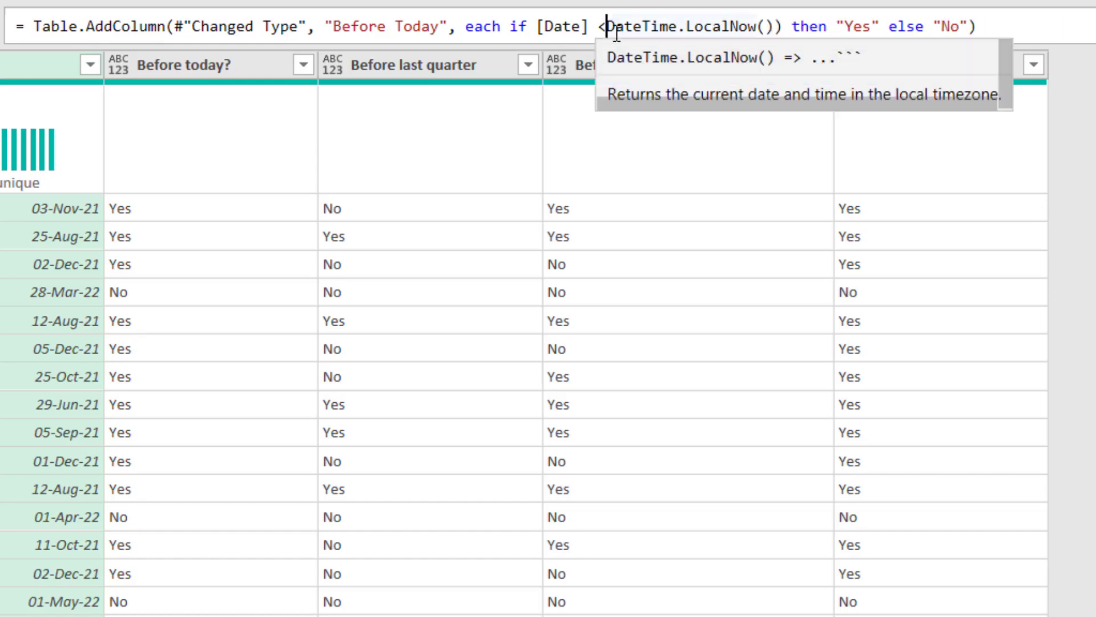
{"action": "left_click", "coordinate": [784, 27]}
{"action": "key", "text": "BackSpace"}
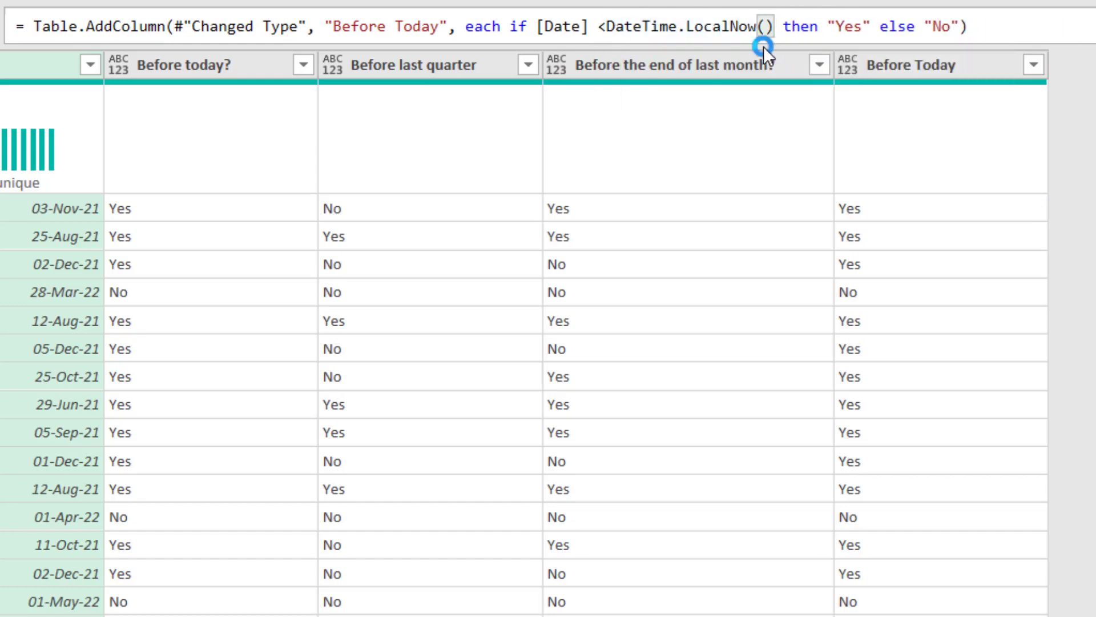
{"action": "key", "text": "Return"}
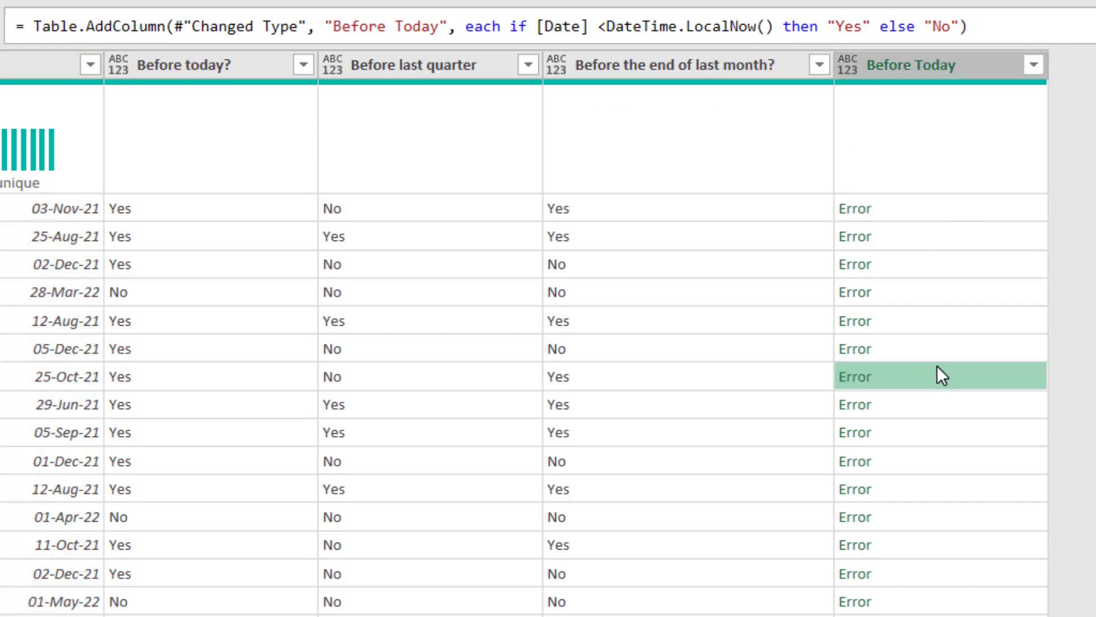
Restore the Date.From wrapper around DateTime.LocalNow() in the Before Today column's formula
{"action": "left_click", "coordinate": [780, 27]}
{"action": "type", "text": ")"}
{"action": "left_click", "coordinate": [606, 27]}
{"action": "type", "text": "Date.From("}
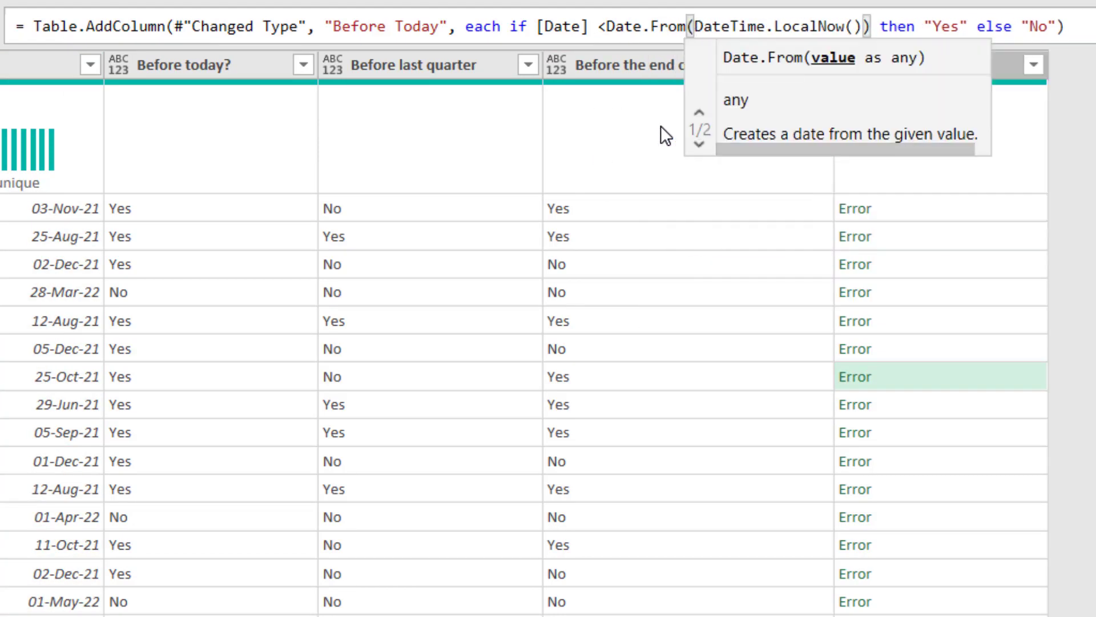
{"action": "key", "text": "Return"}
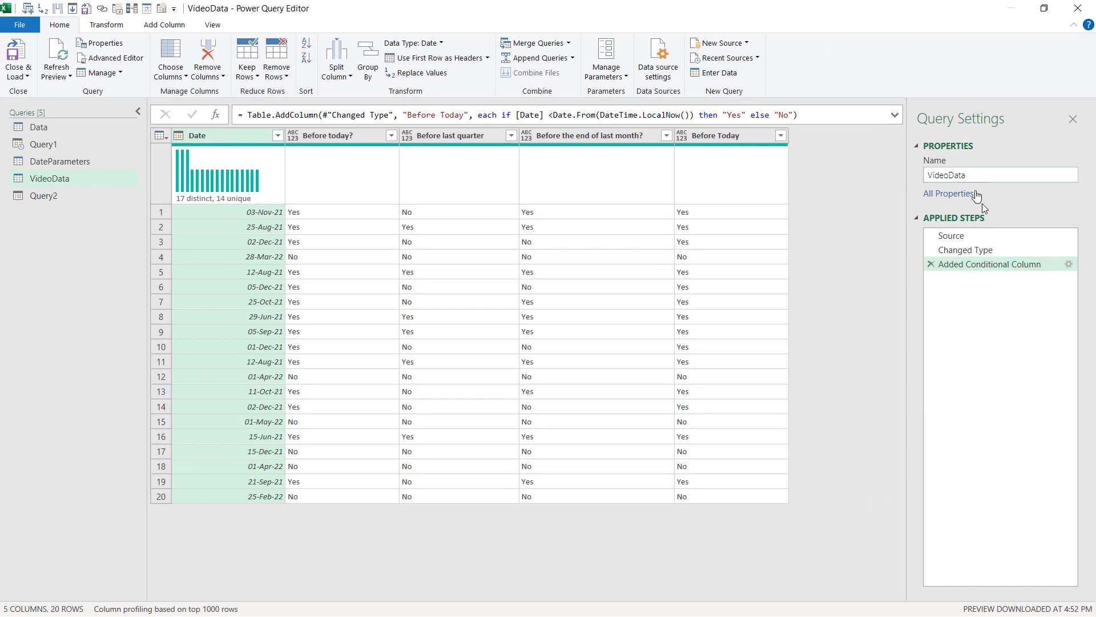
Inspect the custom column formula in the Added Conditional Column step's settings and close them without changes
{"action": "left_click", "coordinate": [1069, 264]}
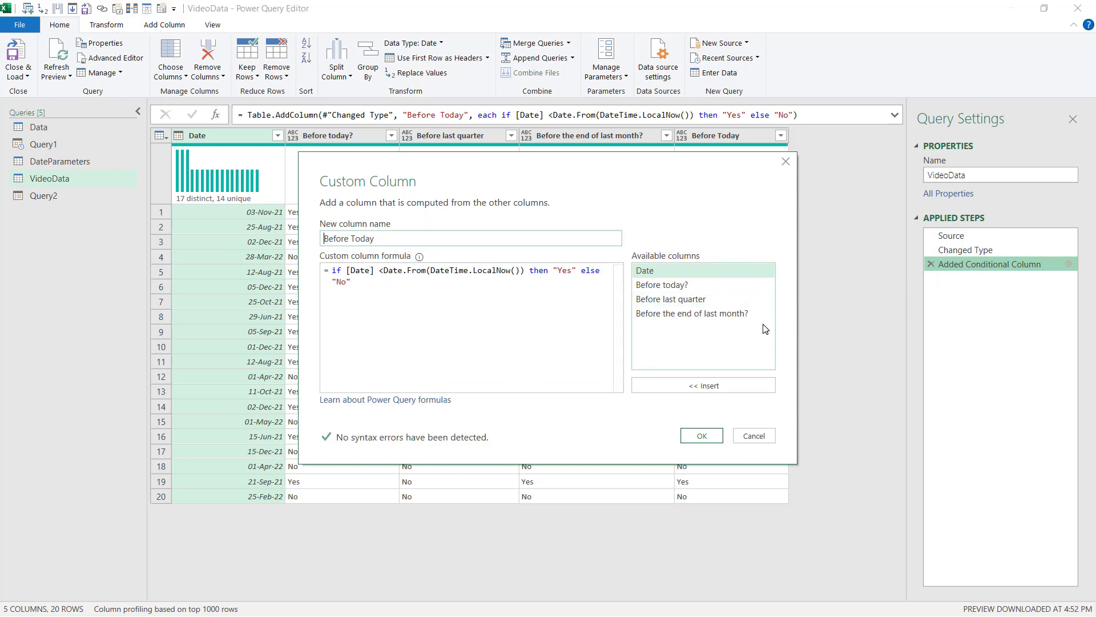
{"action": "left_click", "coordinate": [755, 436]}
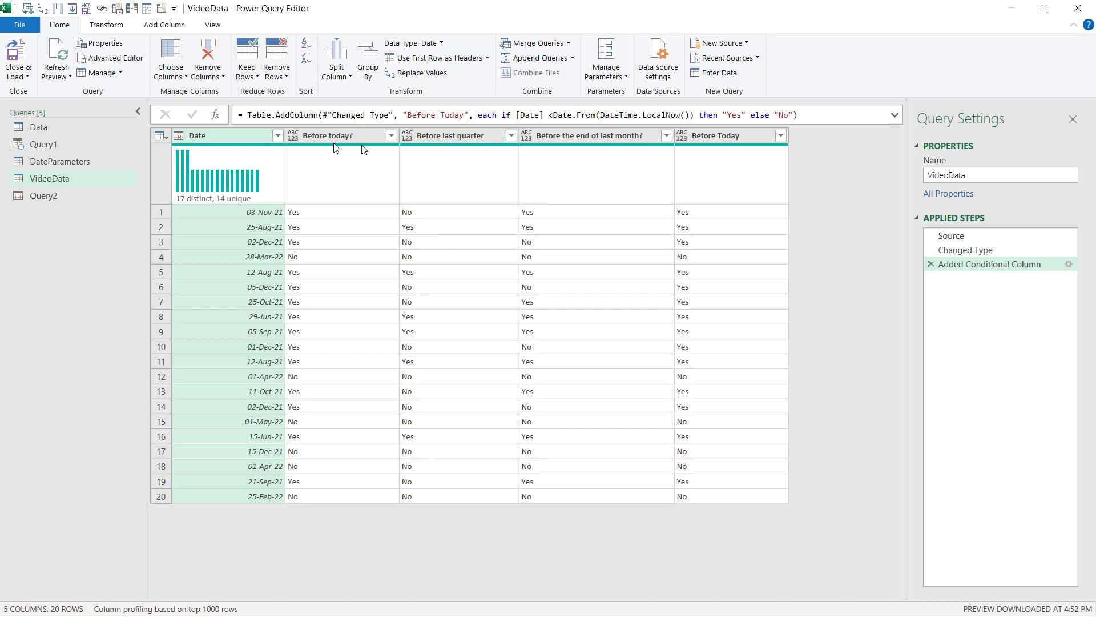
Copy the Power Query formula Date.From(Date.AddQuarters(DateTime.LocalNow(),-1)) from the Before last quarter row of the DateParameters query
{"action": "left_click", "coordinate": [80, 162]}
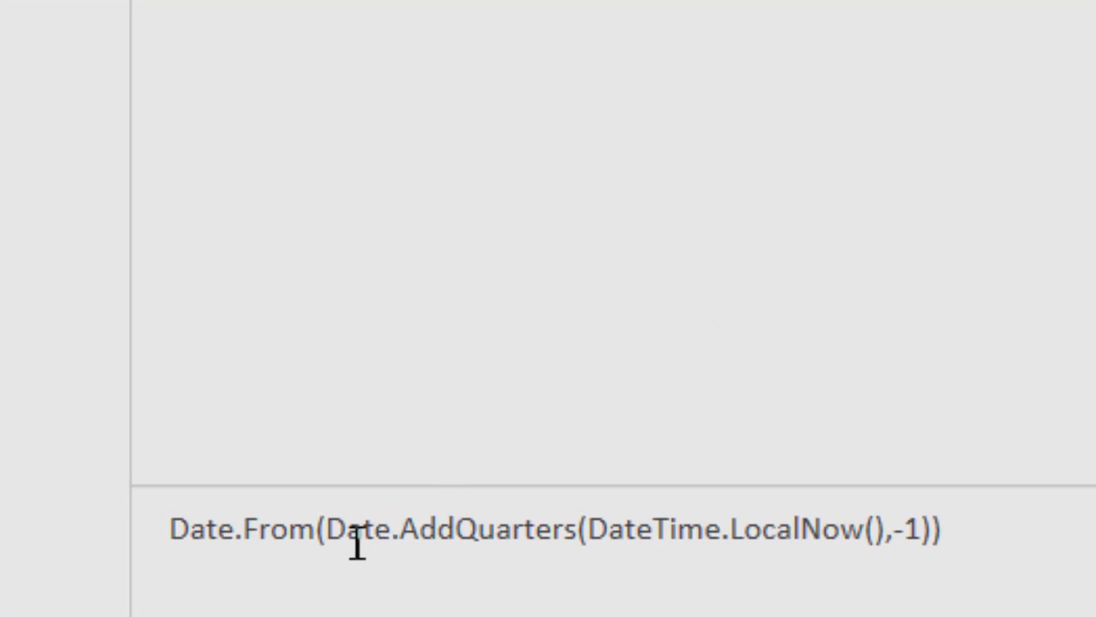
{"action": "left_click_drag", "start_coordinate": [595, 530], "coordinate": [888, 528]}
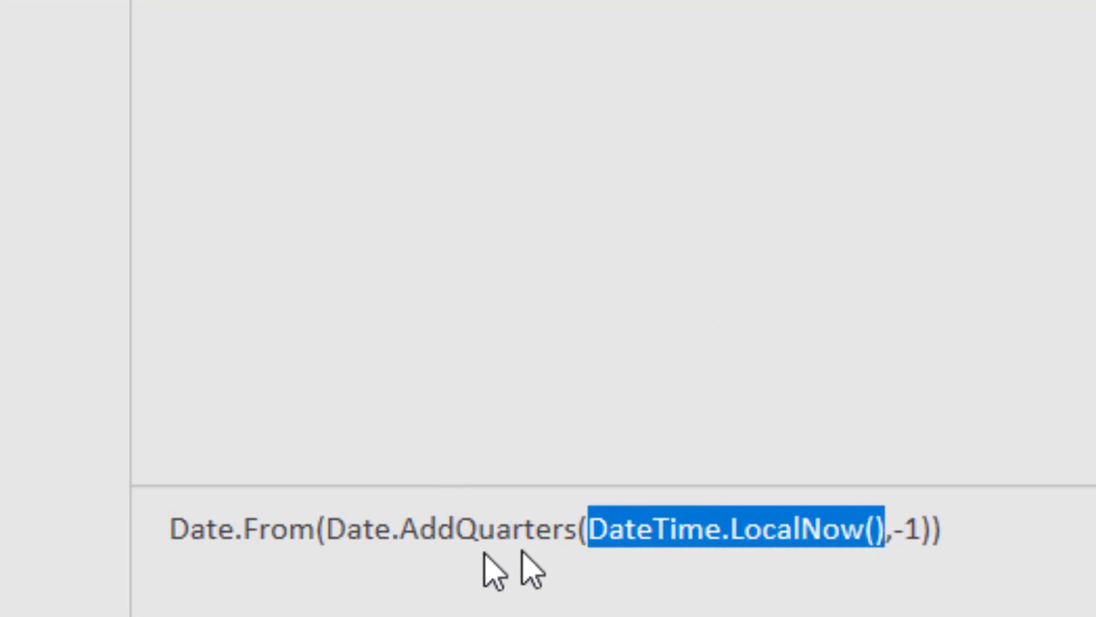
{"action": "left_click_drag", "start_coordinate": [327, 526], "coordinate": [960, 529]}
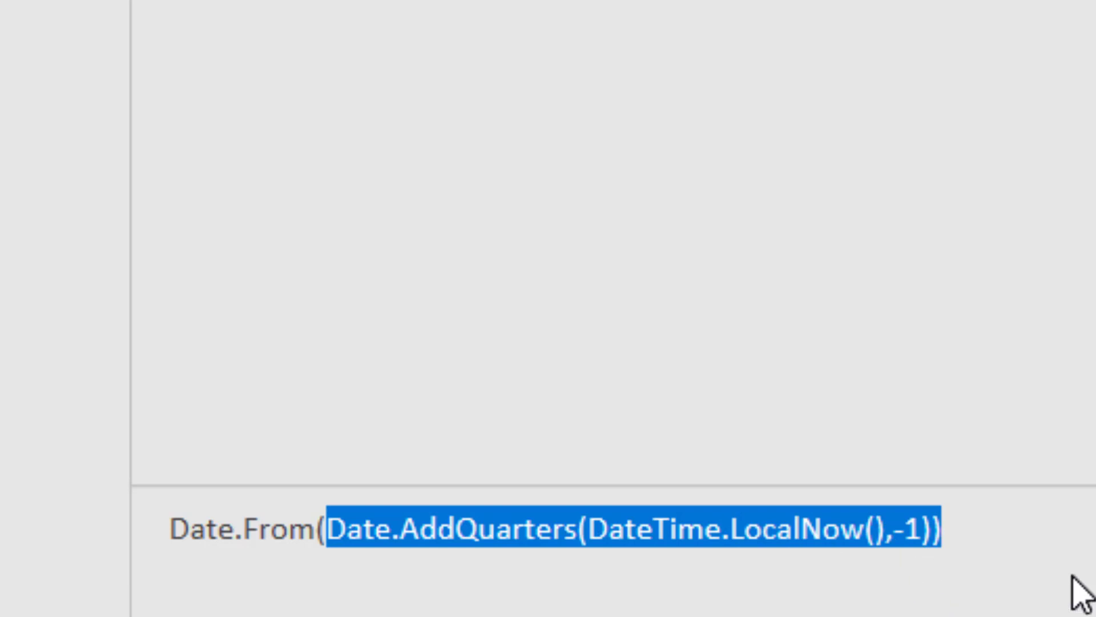
{"action": "left_click", "coordinate": [1048, 563]}
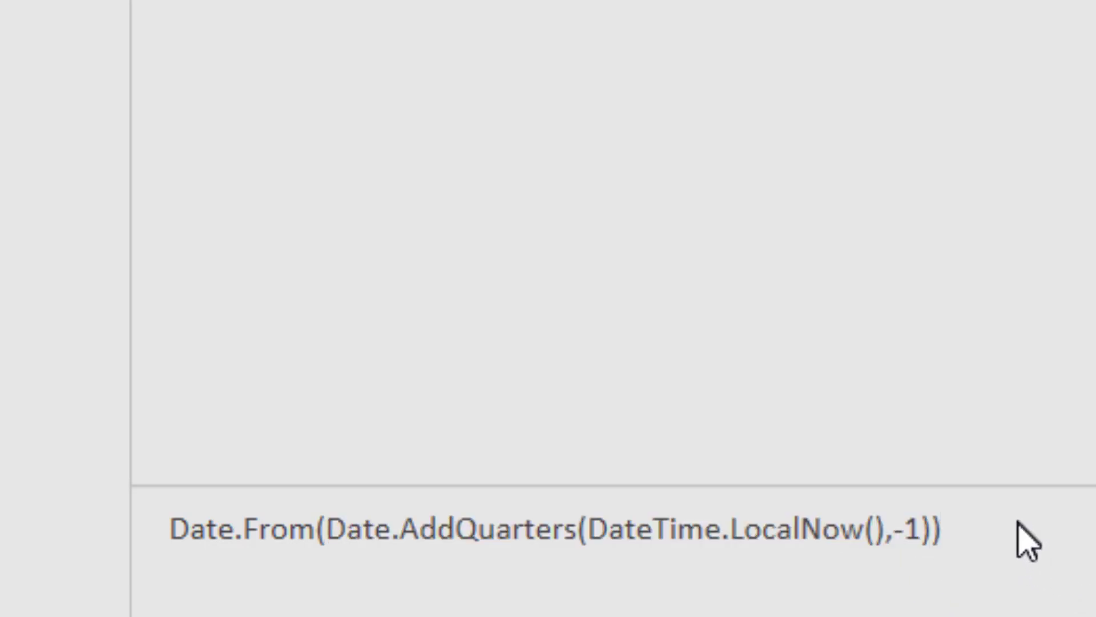
{"action": "left_click_drag", "start_coordinate": [1026, 538], "coordinate": [171, 534]}
{"action": "right_click", "coordinate": [232, 541]}
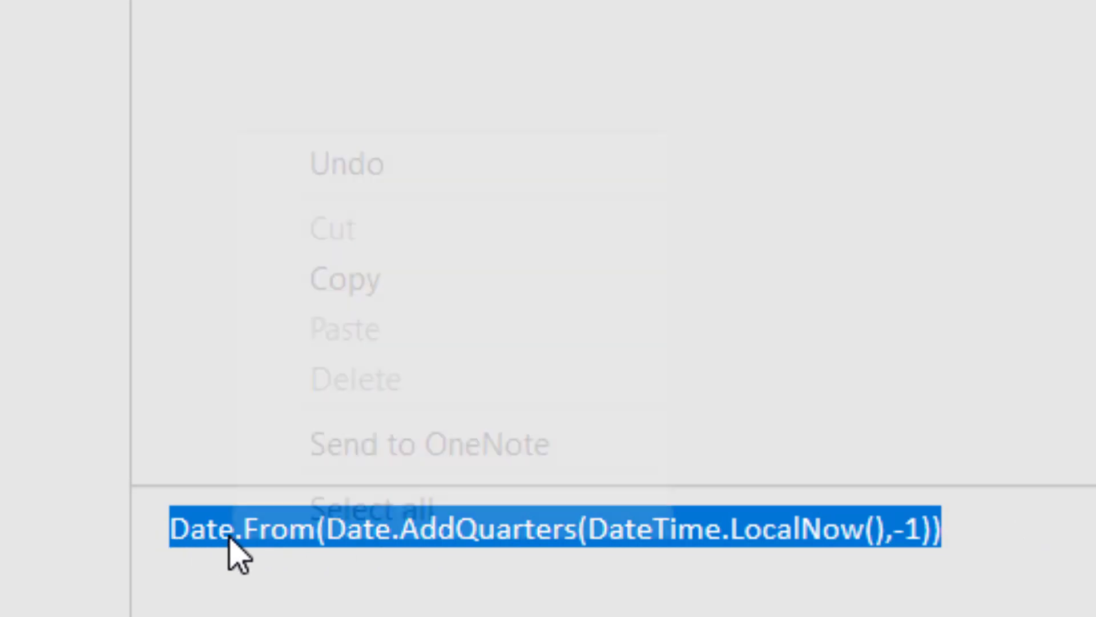
{"action": "left_click", "coordinate": [421, 291]}
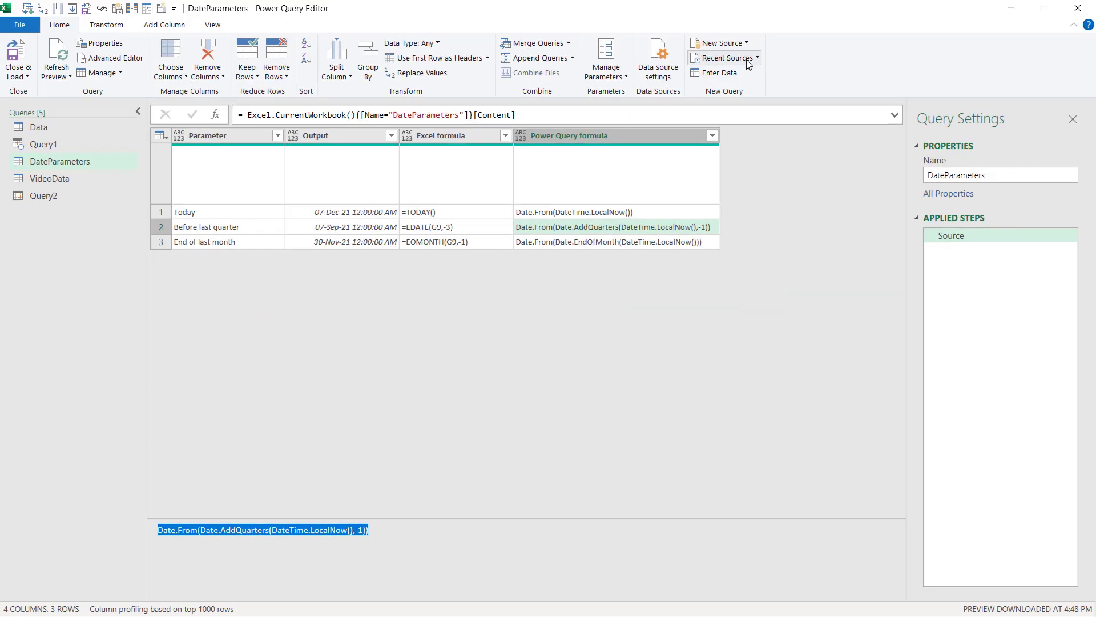
Create a blank query with the formula =Date.From(Date.AddQuarters(DateTime.LocalNow(),-1))
{"action": "left_click", "coordinate": [722, 43]}
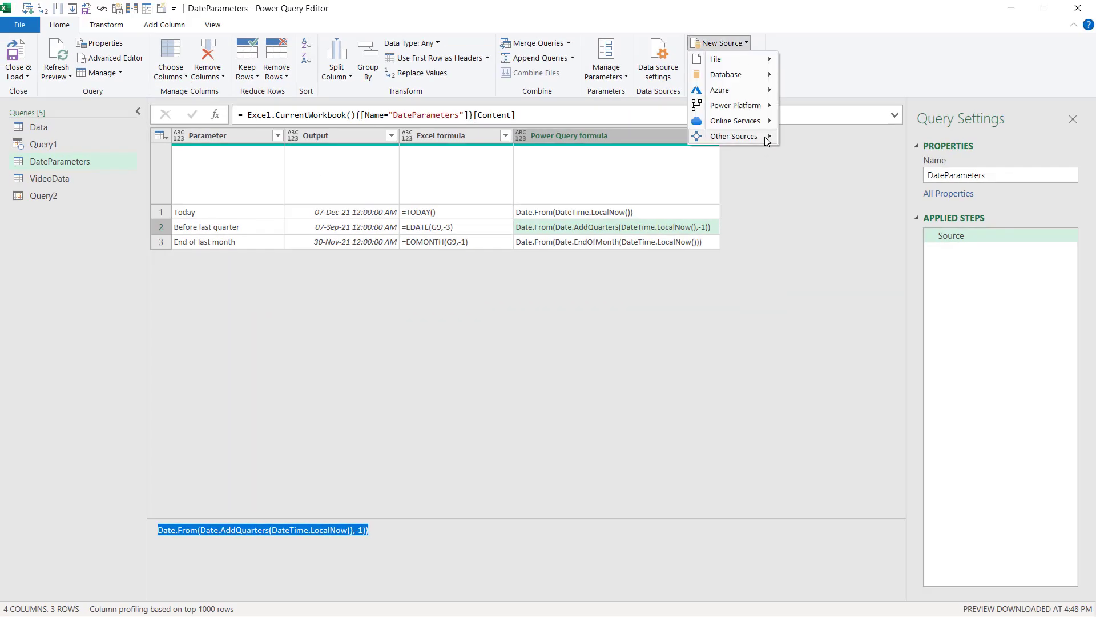
{"action": "mouse_move", "coordinate": [765, 136]}
{"action": "left_click", "coordinate": [811, 361]}
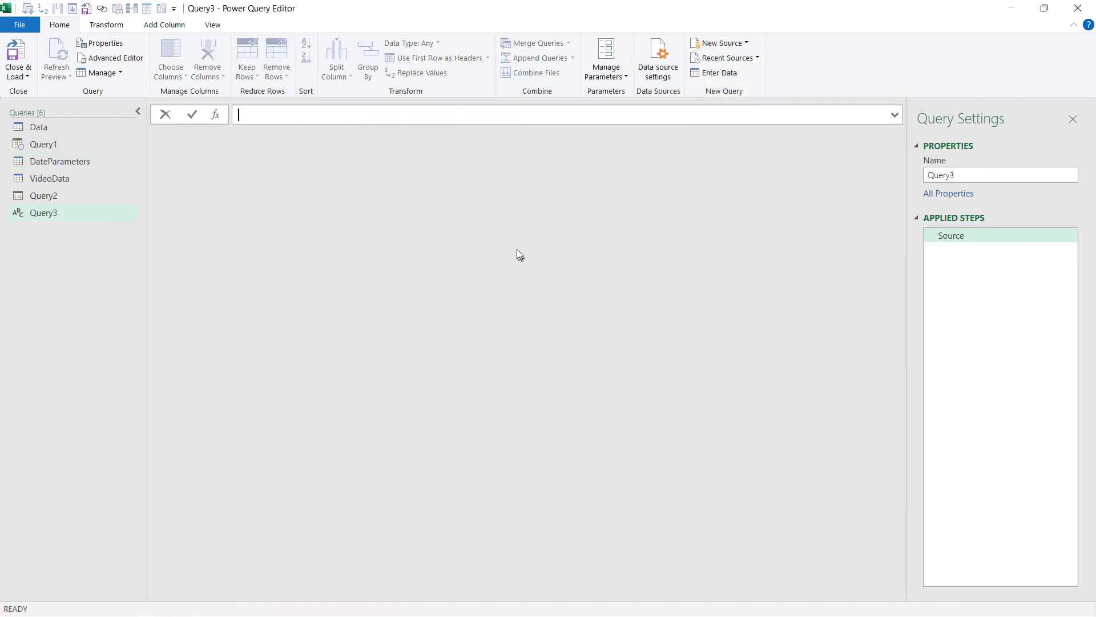
{"action": "key", "text": "ctrl+v"}
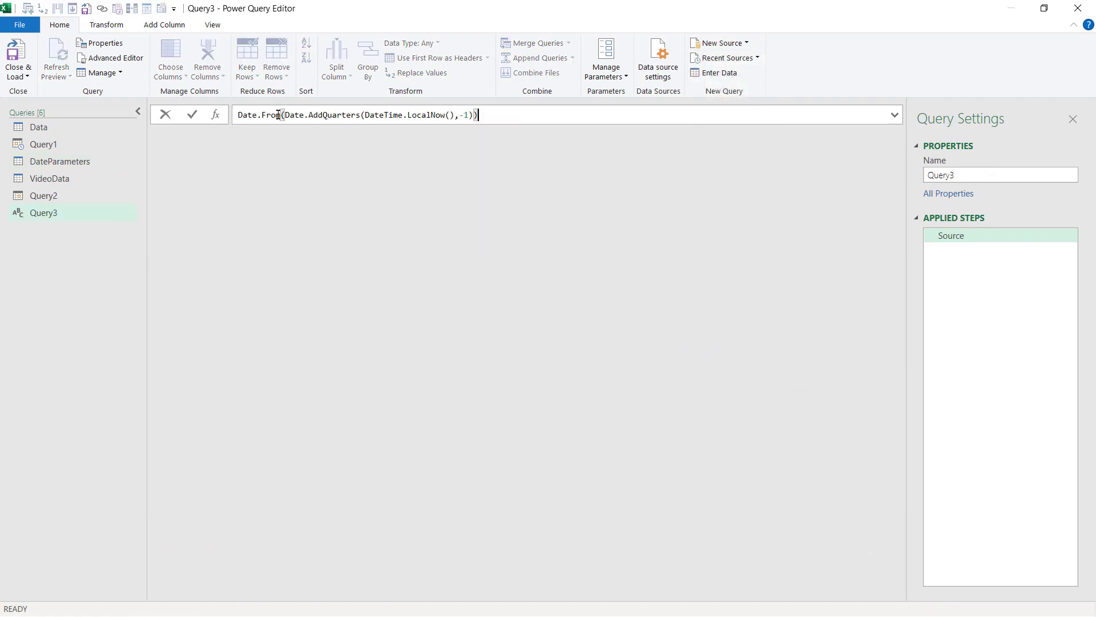
{"action": "left_click", "coordinate": [240, 116]}
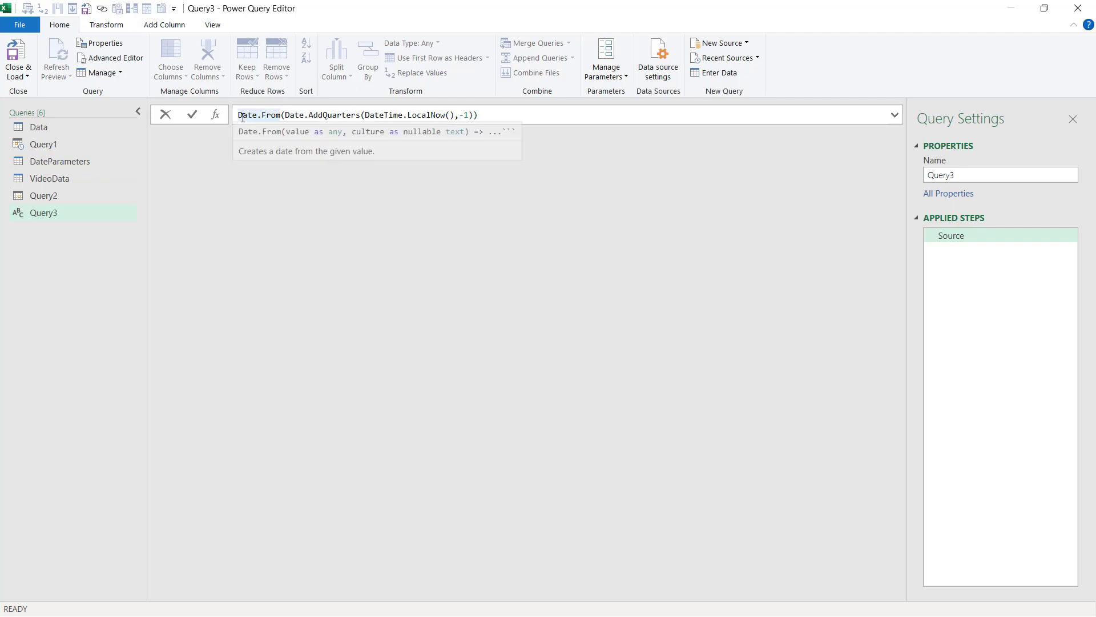
{"action": "type", "text": "="}
{"action": "key", "text": "Return"}
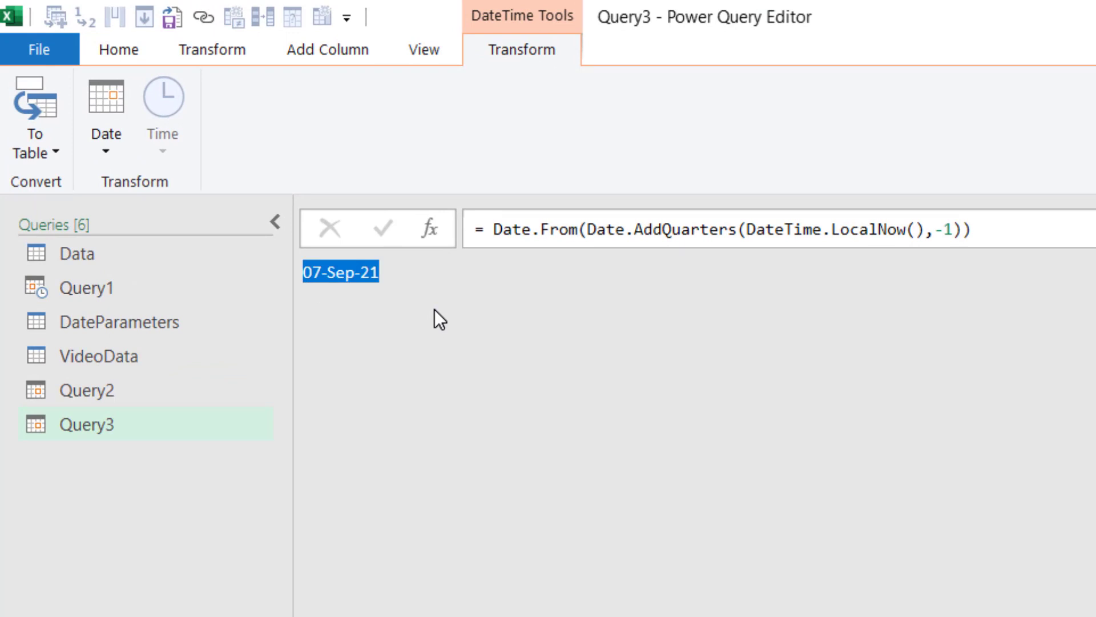
{"action": "left_click", "coordinate": [378, 316]}
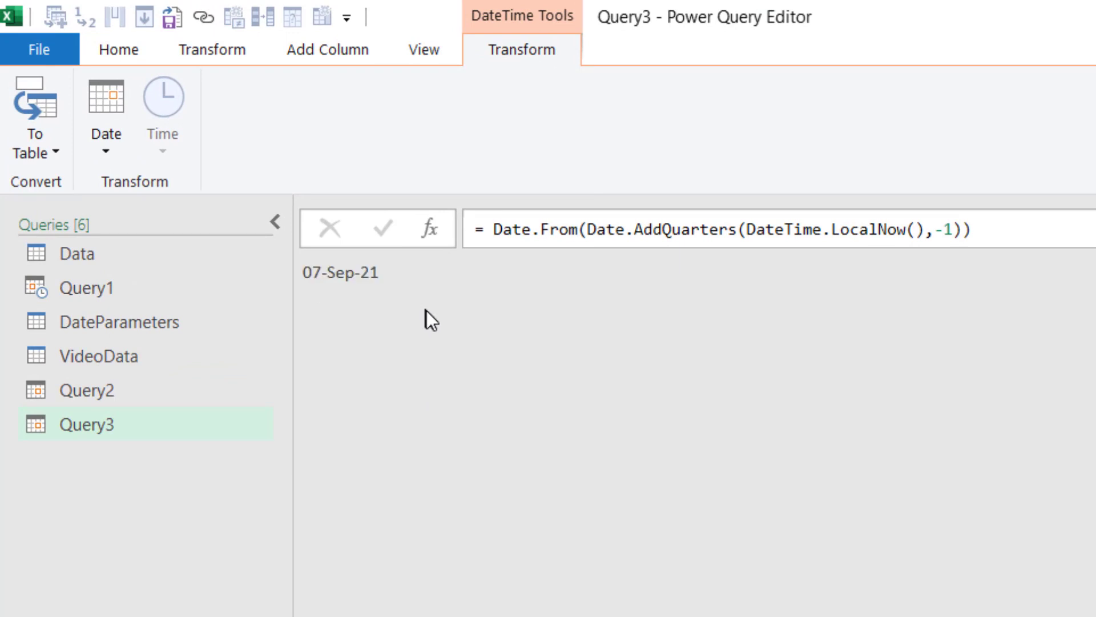
Start a custom column in the VideoData query and name it Before Last Quarter
{"action": "left_click", "coordinate": [148, 358]}
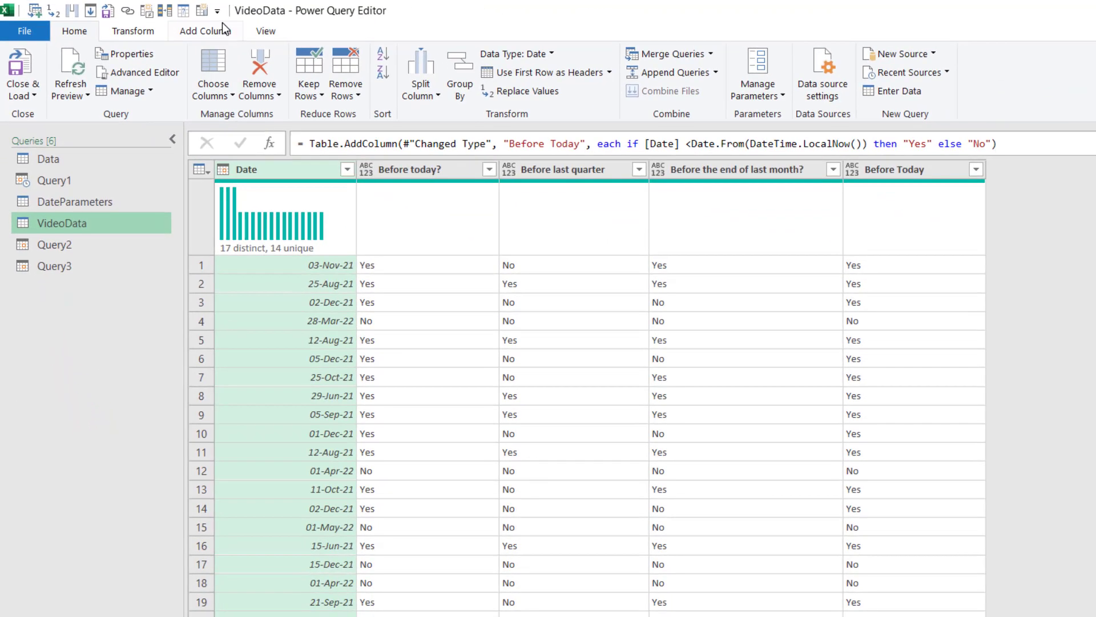
{"action": "left_click", "coordinate": [325, 49]}
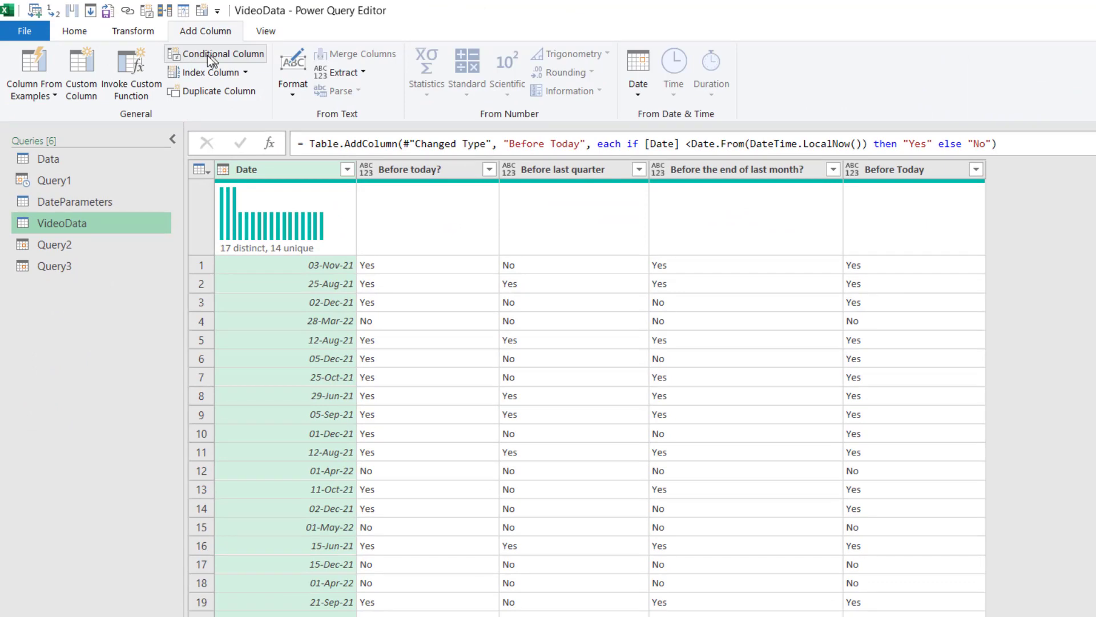
{"action": "left_click", "coordinate": [97, 61]}
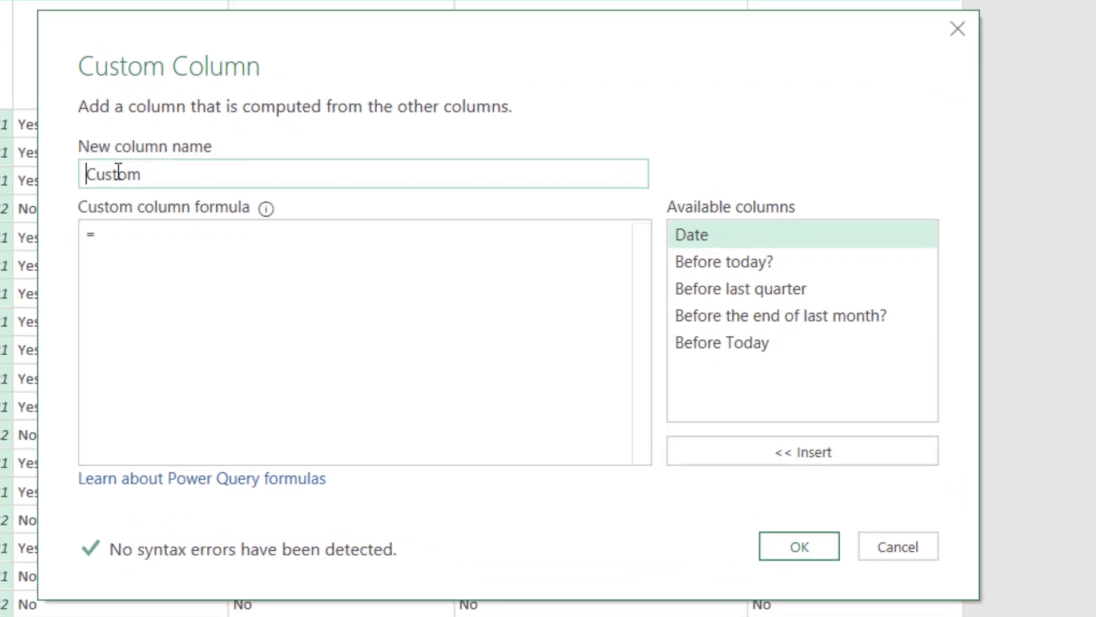
{"action": "double_click", "coordinate": [422, 298]}
{"action": "type", "text": "Befor"}
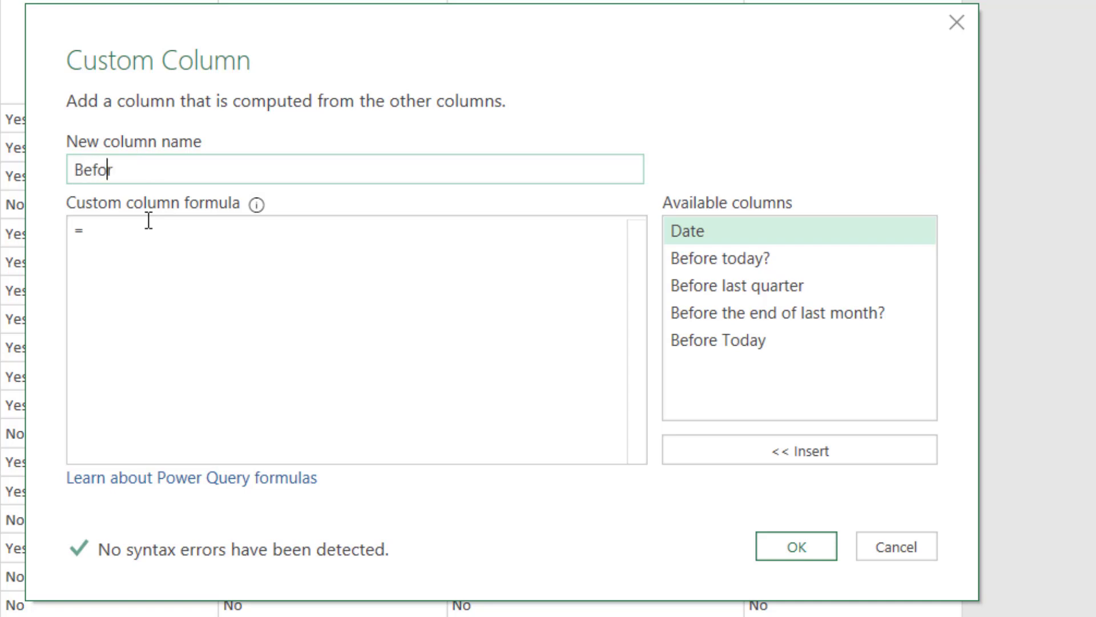
{"action": "type", "text": "e Last "}
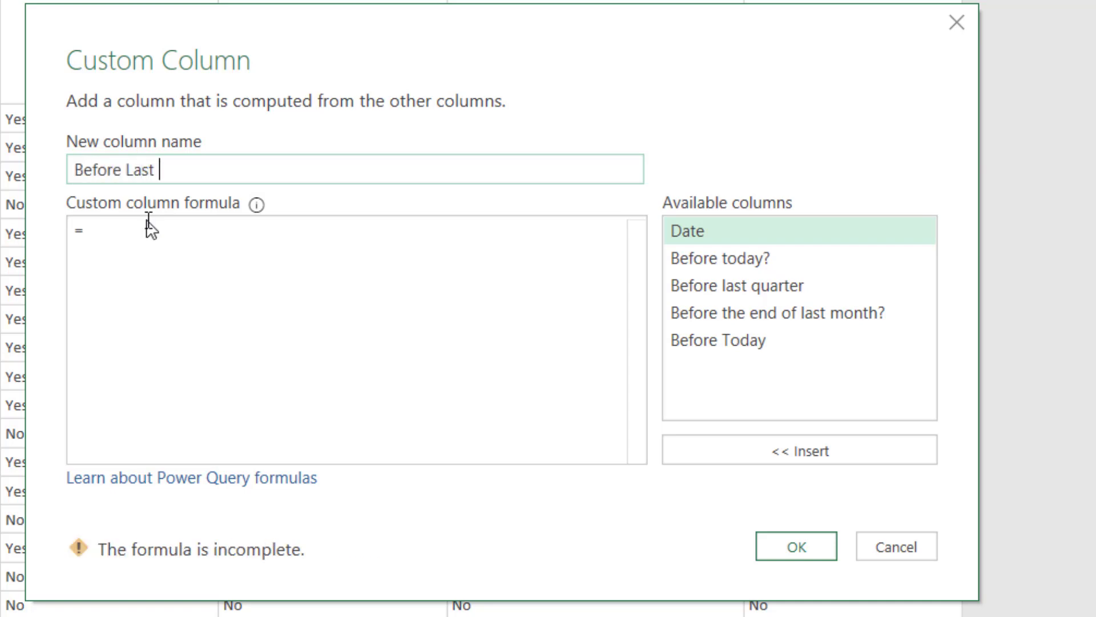
{"action": "type", "text": "Quarter"}
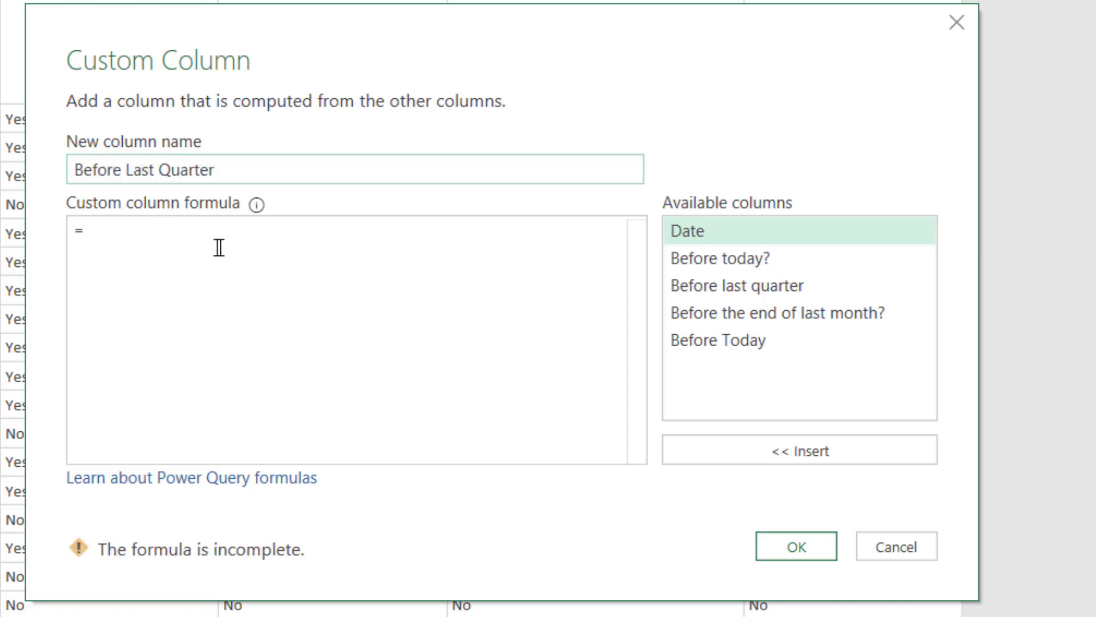
Enter the custom column formula if [Date]<Date.From(Date.AddQuarters(DateTime.LocalNow(),-1)) then "Yes" else "No"
{"action": "left_click", "coordinate": [230, 231]}
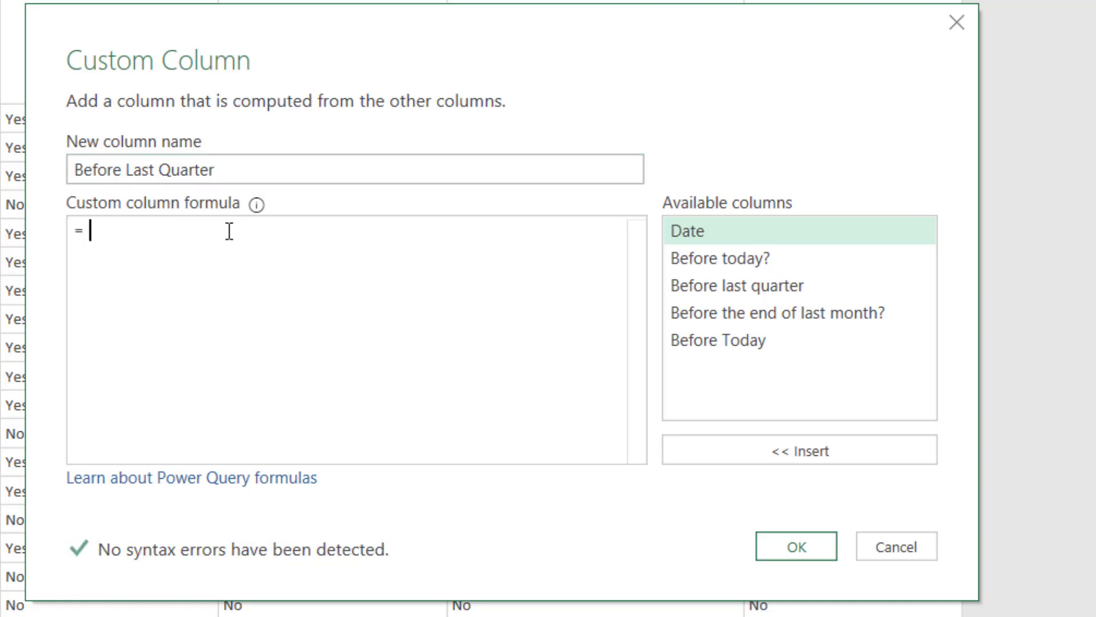
{"action": "type", "text": "if"}
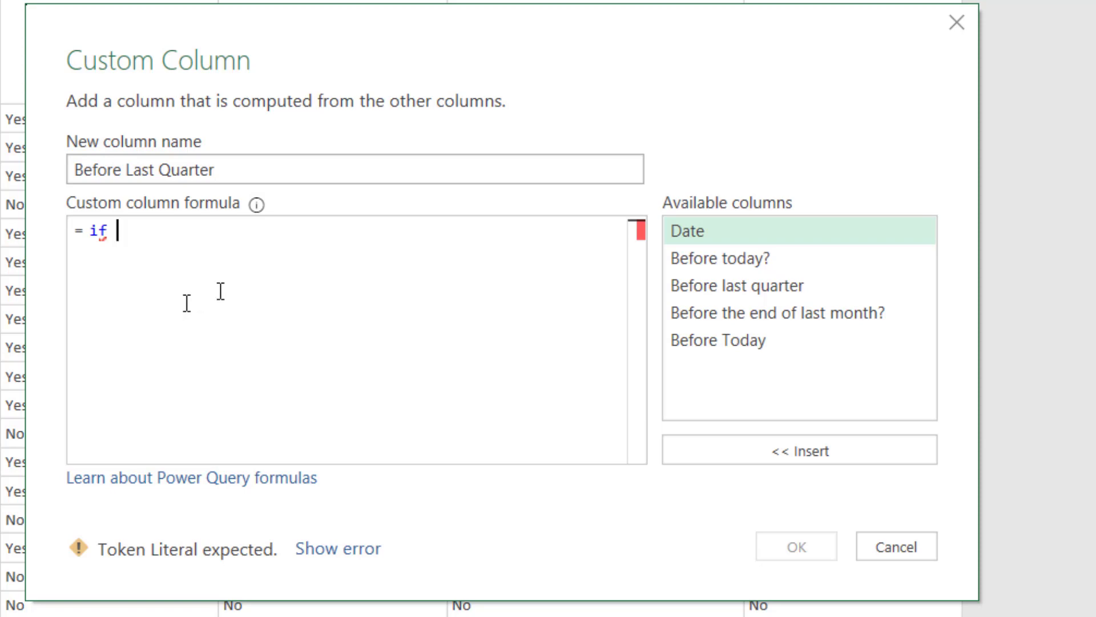
{"action": "double_click", "coordinate": [712, 240]}
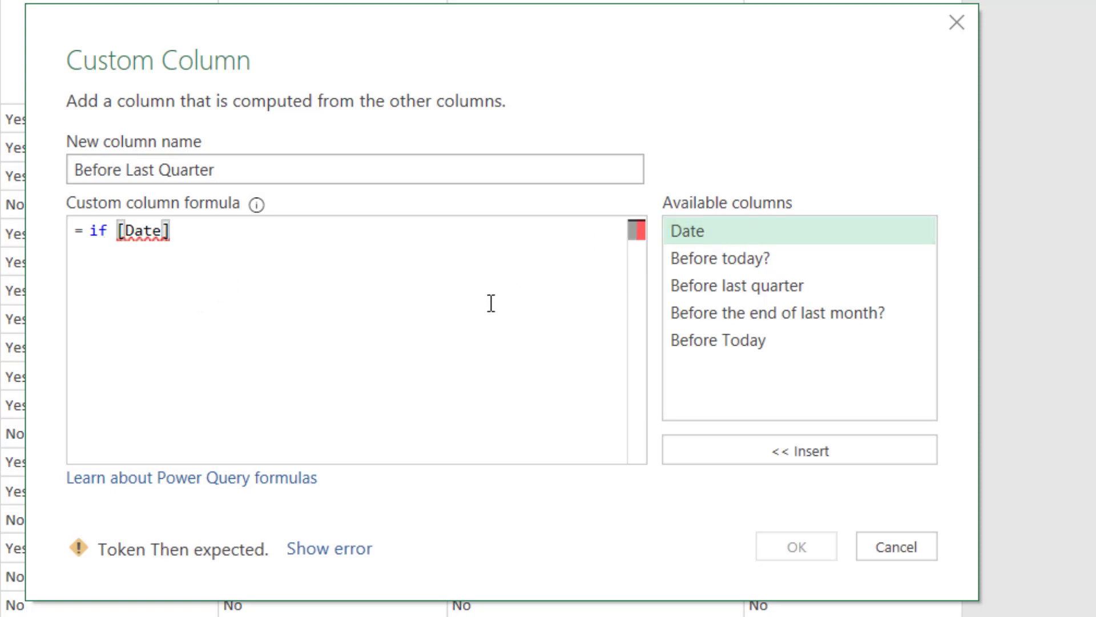
{"action": "type", "text": "<"}
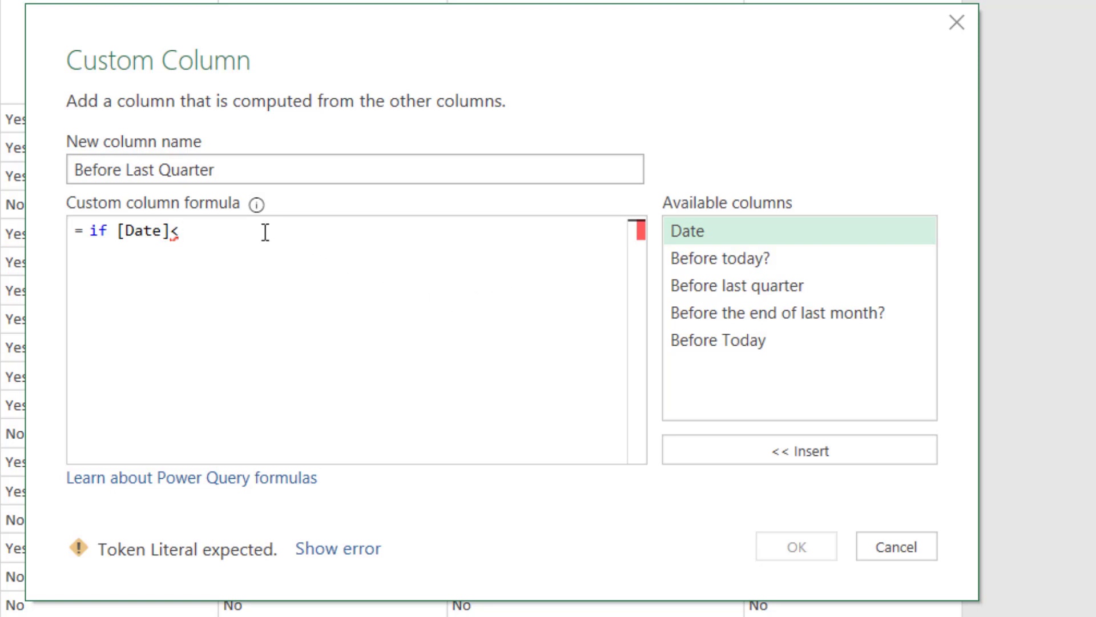
{"action": "key", "text": "ctrl+v"}
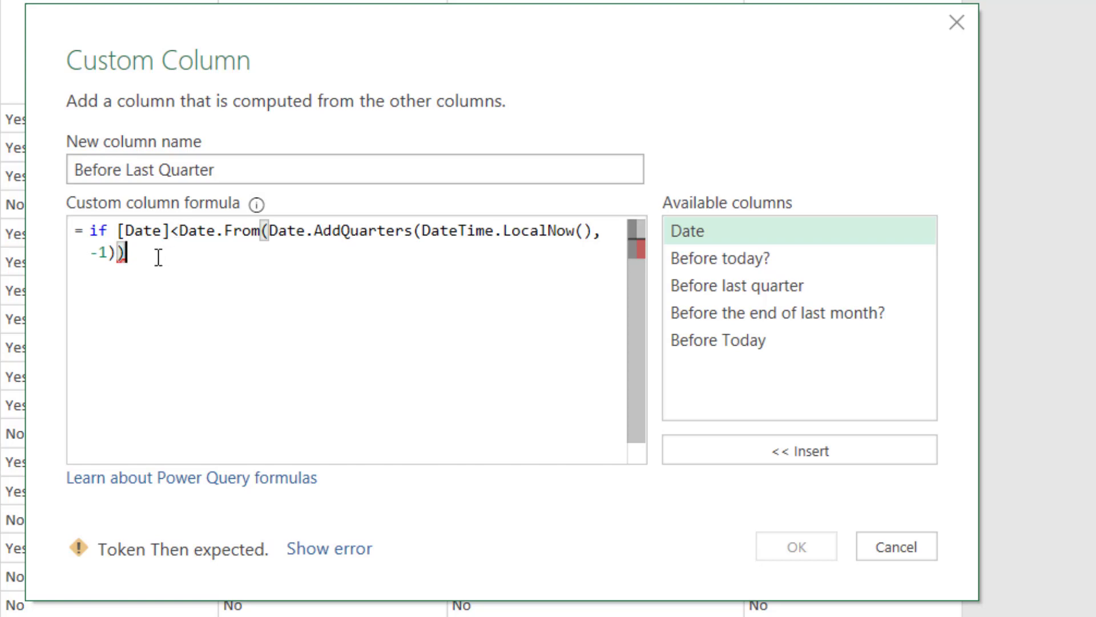
{"action": "type", "text": "then "}
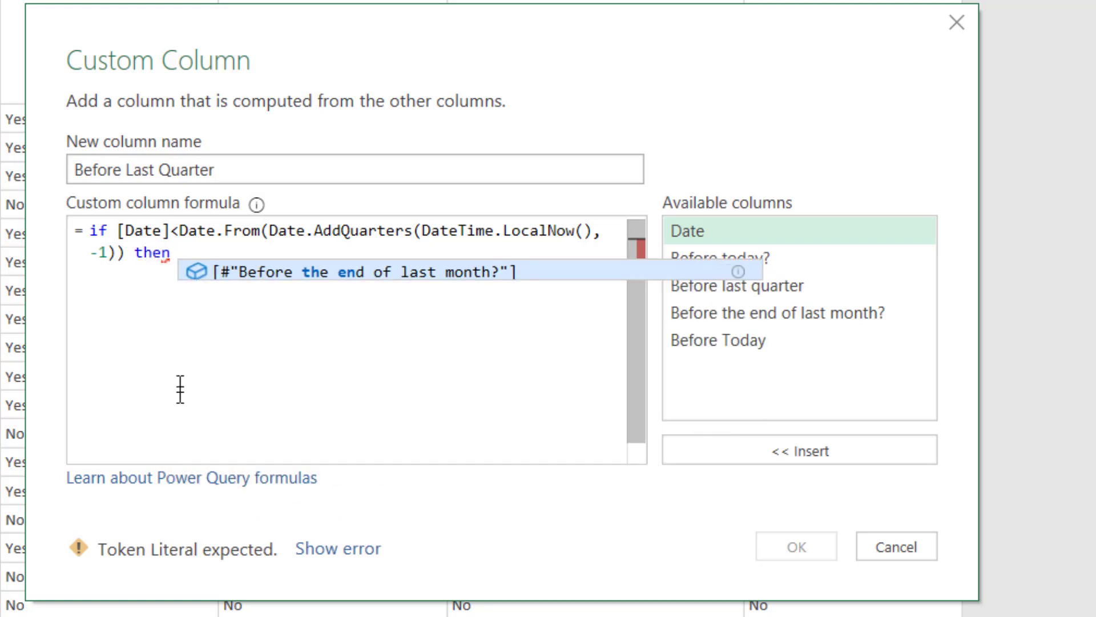
{"action": "type", "text": "\"Yes\""}
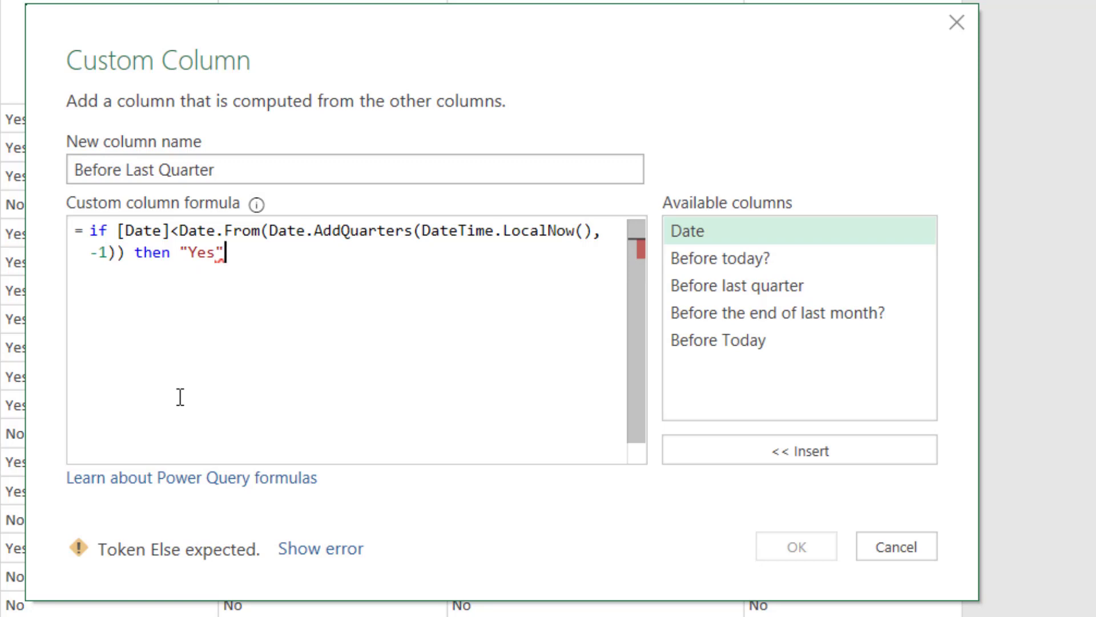
{"action": "type", "text": " else \""}
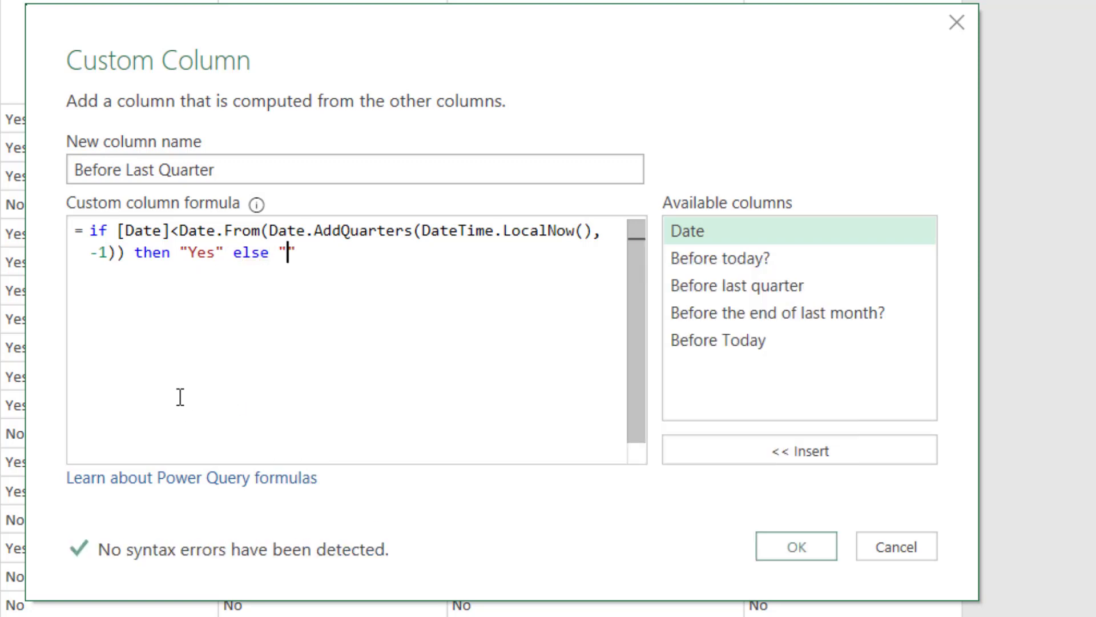
{"action": "type", "text": "No"}
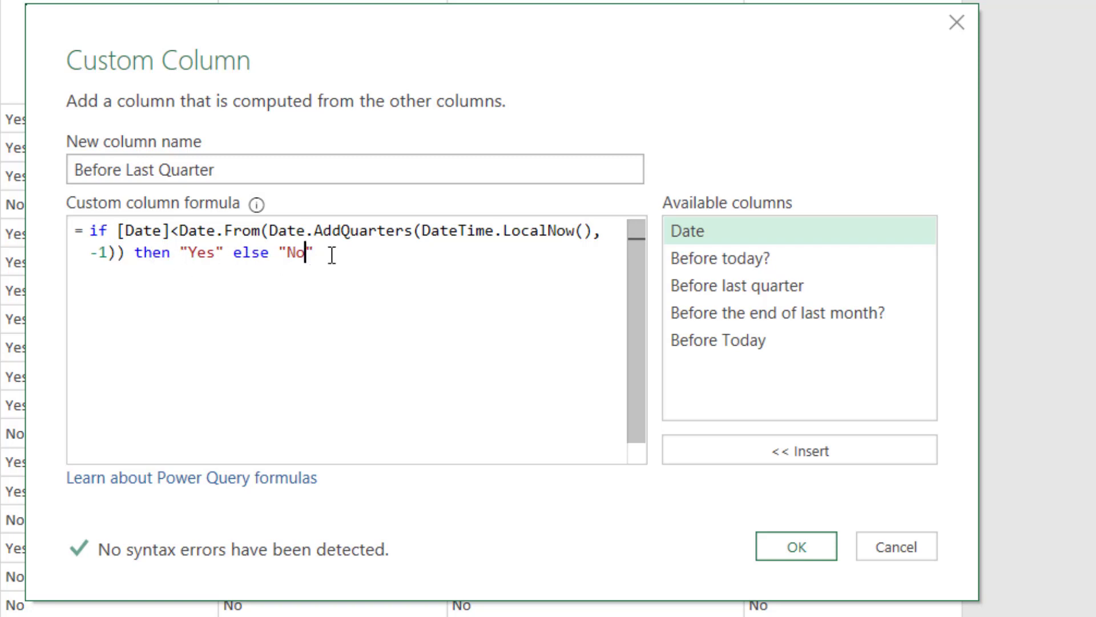
{"action": "left_click", "coordinate": [279, 252]}
{"action": "type", "text": "if"}
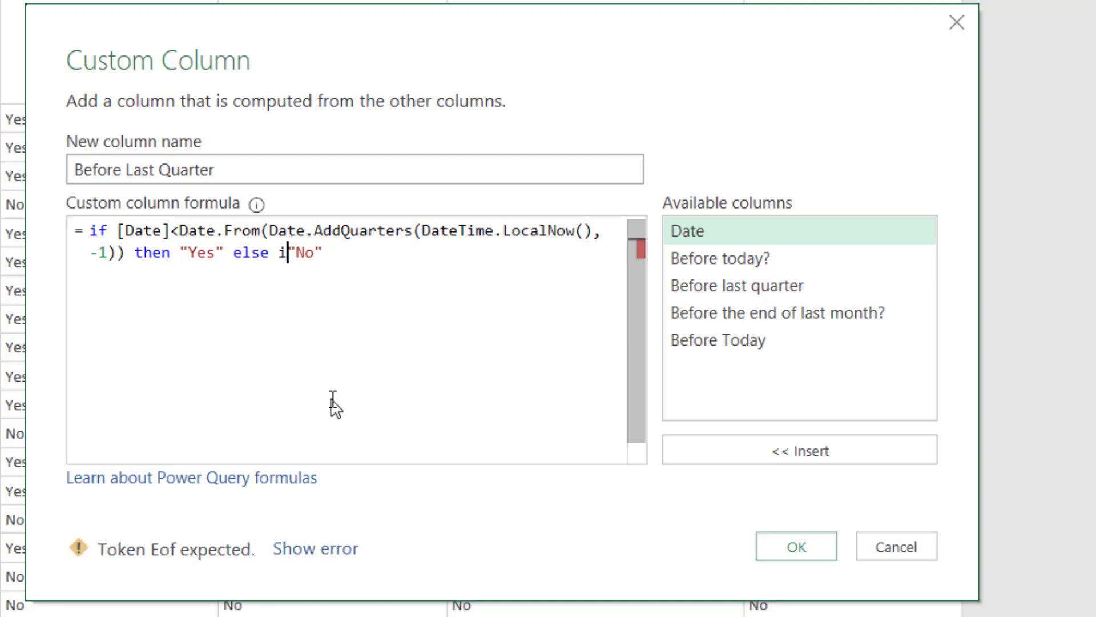
{"action": "key", "text": "BackSpace"}
{"action": "key", "text": "BackSpace"}
{"action": "key", "text": "BackSpace"}
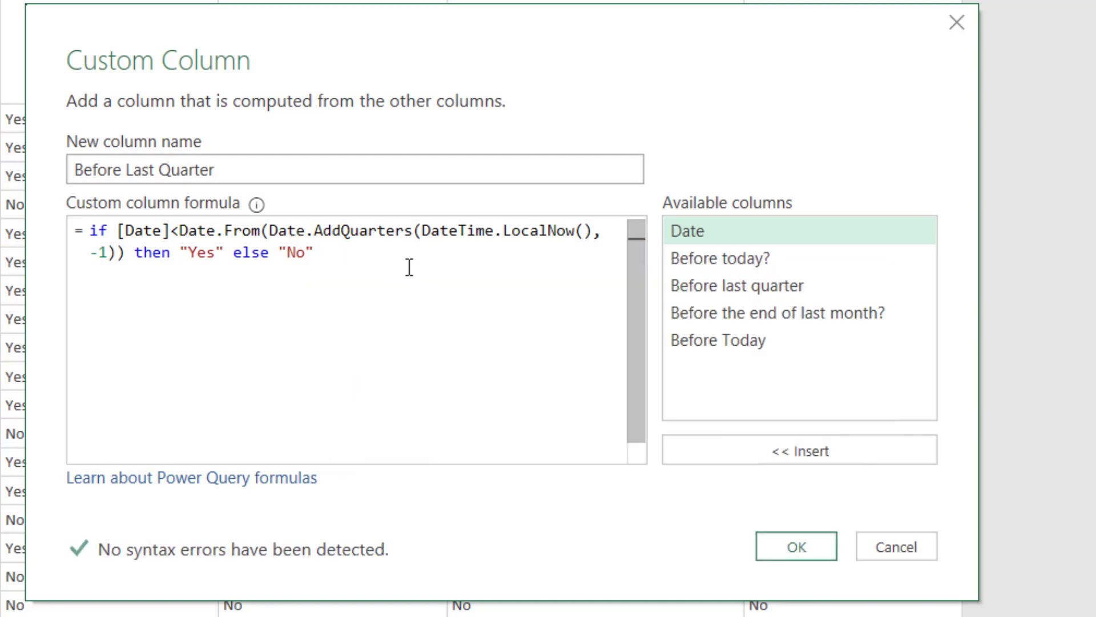
Add the Before Last Quarter custom column to the table and check its values
{"action": "left_click", "coordinate": [785, 547]}
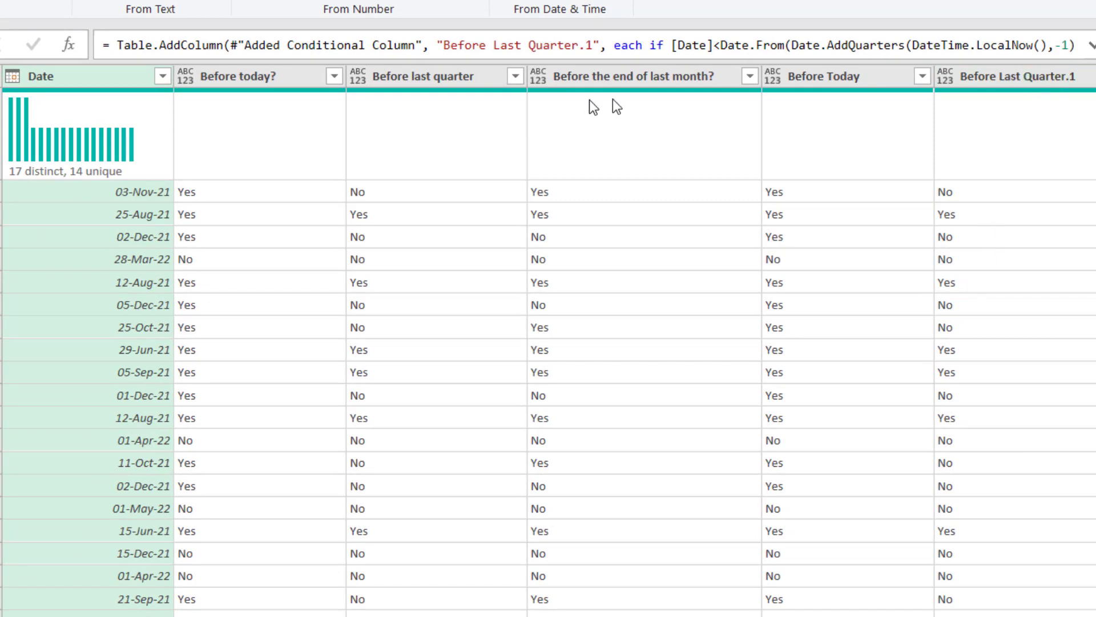
{"action": "left_click", "coordinate": [1067, 76]}
{"action": "left_click", "coordinate": [989, 239]}
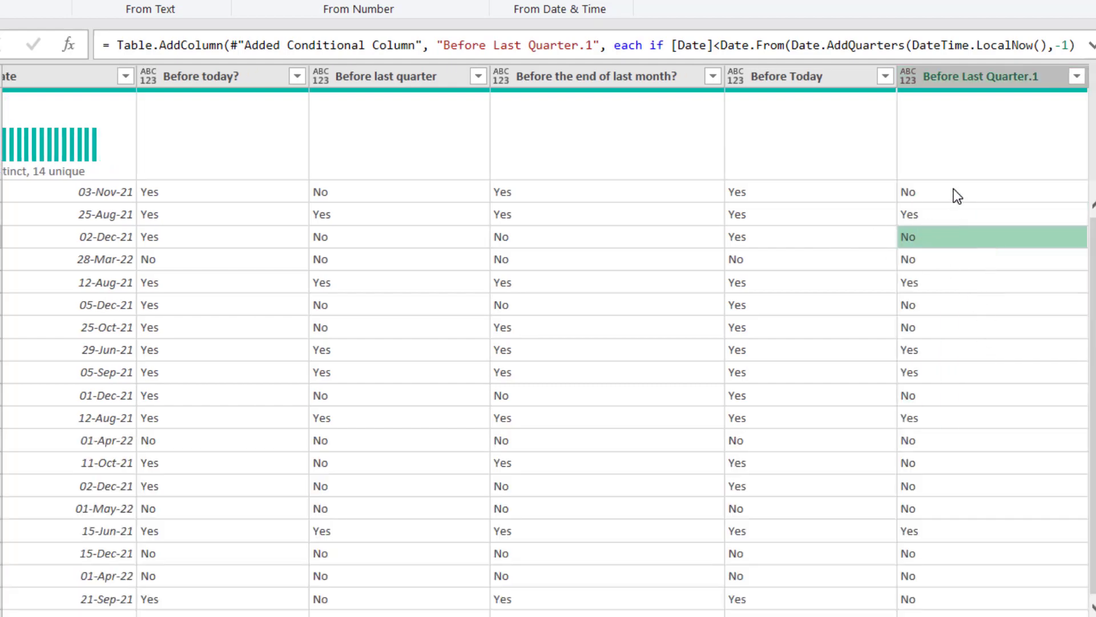
Break the Before Last Quarter.1 column formula onto a second line after [Date]<, so that Date.From starts the new line
{"action": "left_click", "coordinate": [749, 44]}
{"action": "left_click", "coordinate": [717, 47]}
{"action": "type", "text": "<"}
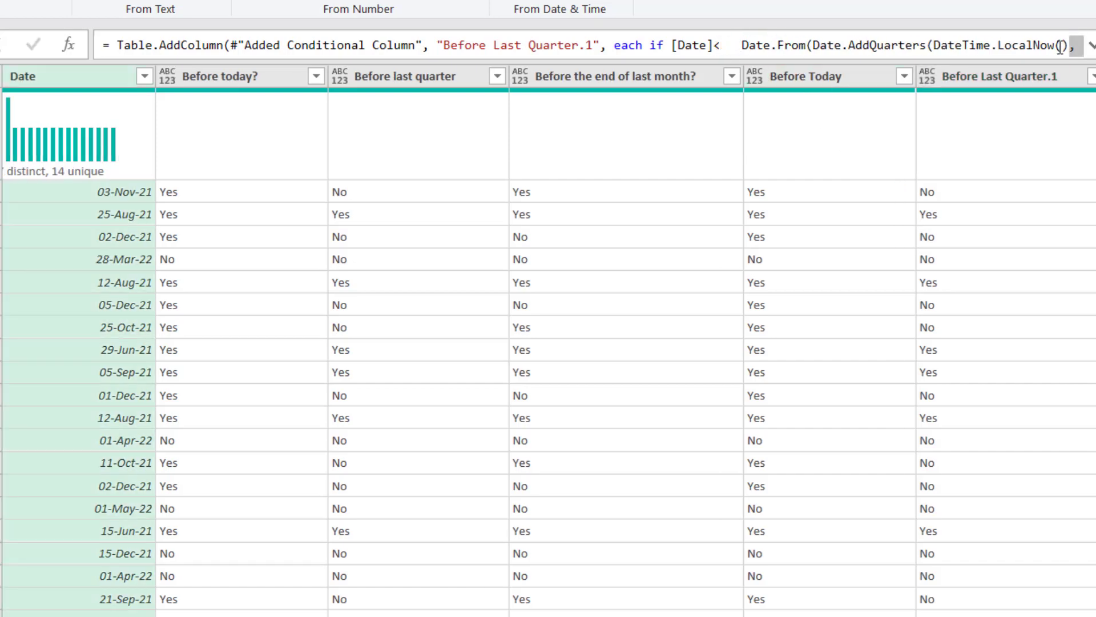
{"action": "left_click", "coordinate": [1091, 46]}
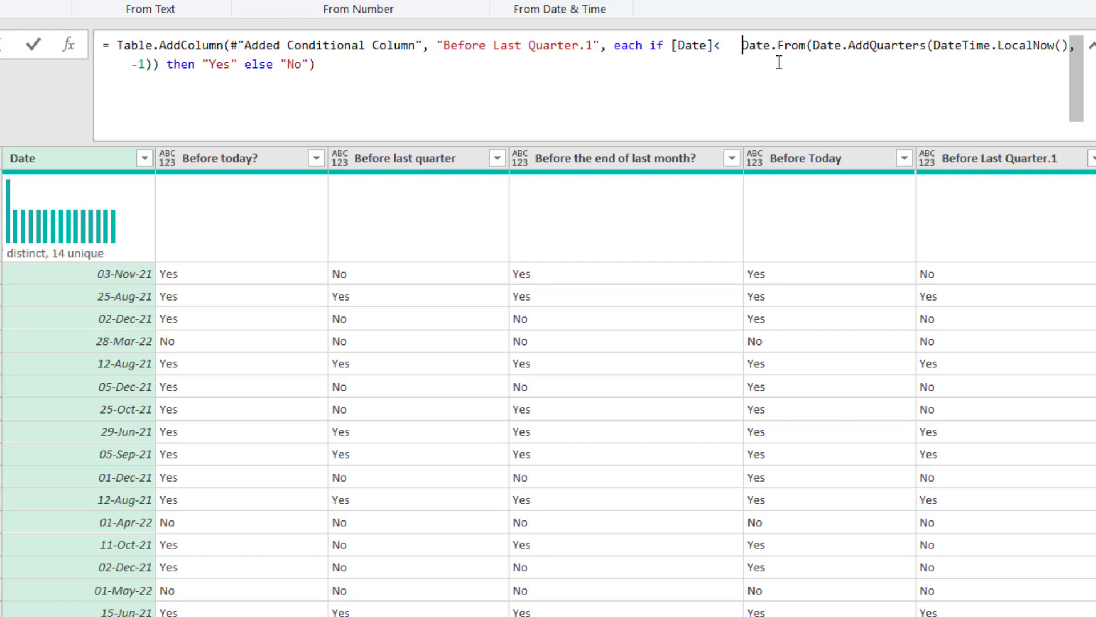
{"action": "key", "text": "shift+Return"}
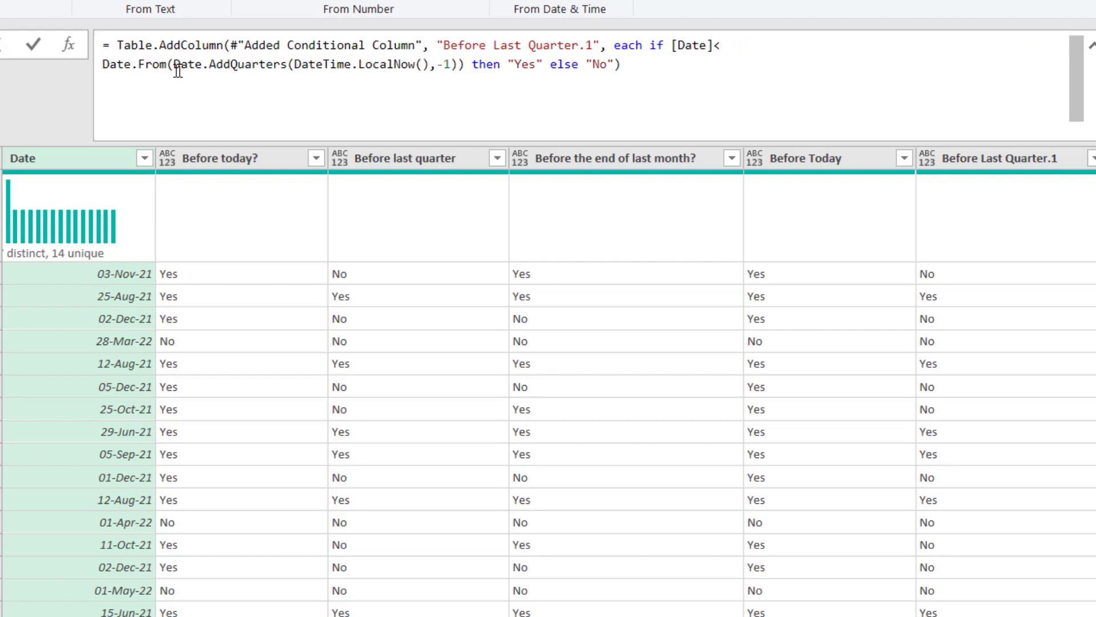
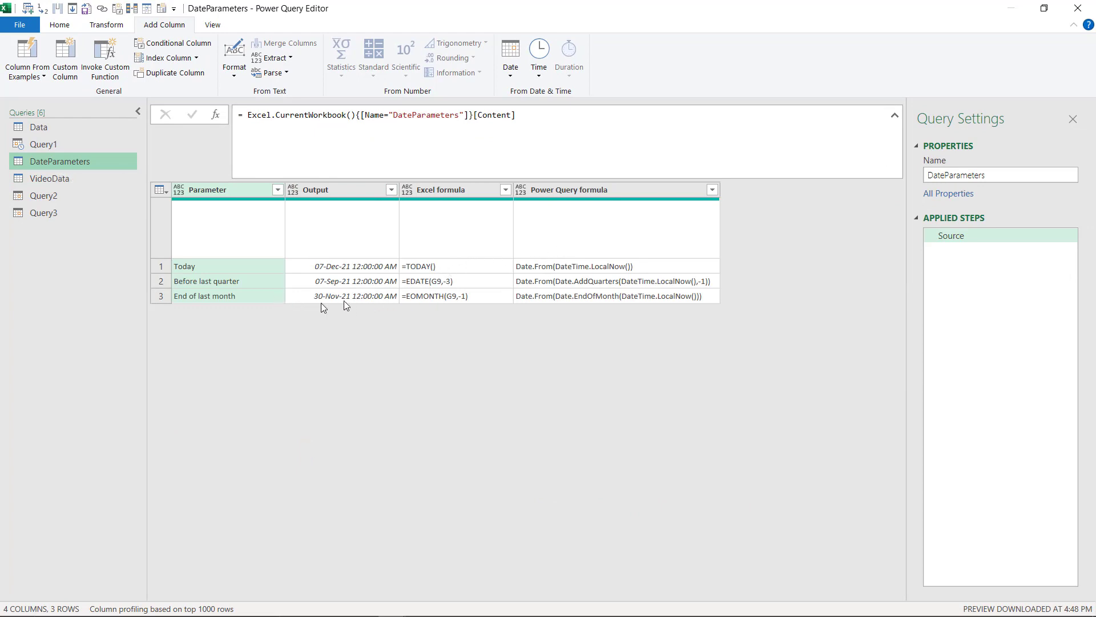
Copy the Power Query formula for End of last month, Date.From(Date.EndOfMonth(DateTime.LocalNow())), from the DateParameters query
{"action": "left_click", "coordinate": [565, 296]}
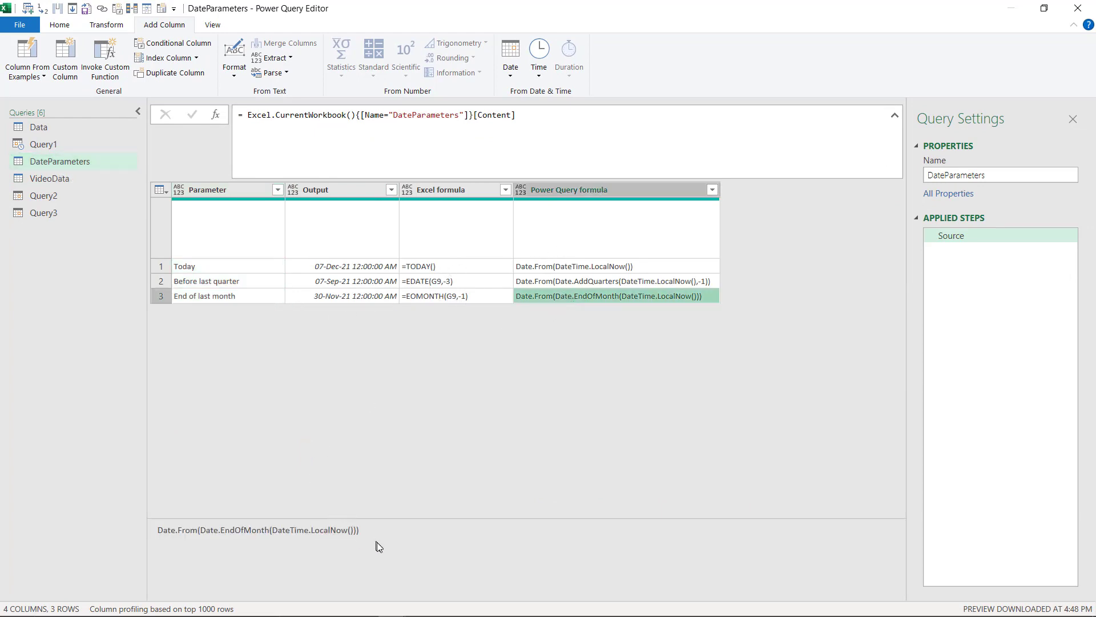
{"action": "left_click_drag", "start_coordinate": [377, 547], "coordinate": [162, 544]}
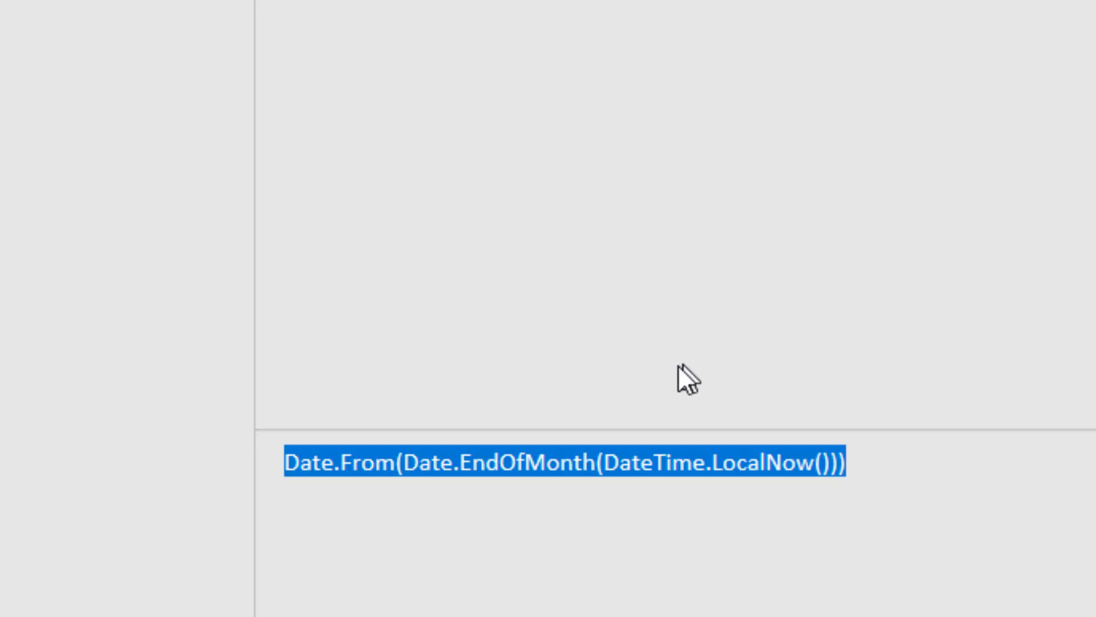
{"action": "right_click", "coordinate": [700, 458]}
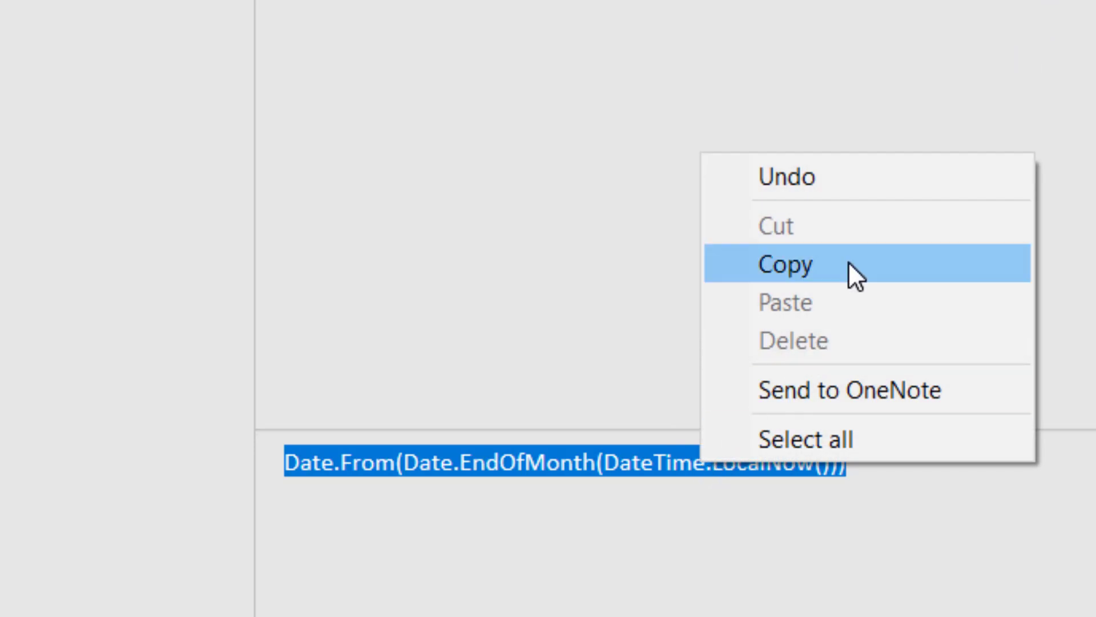
{"action": "left_click", "coordinate": [849, 264]}
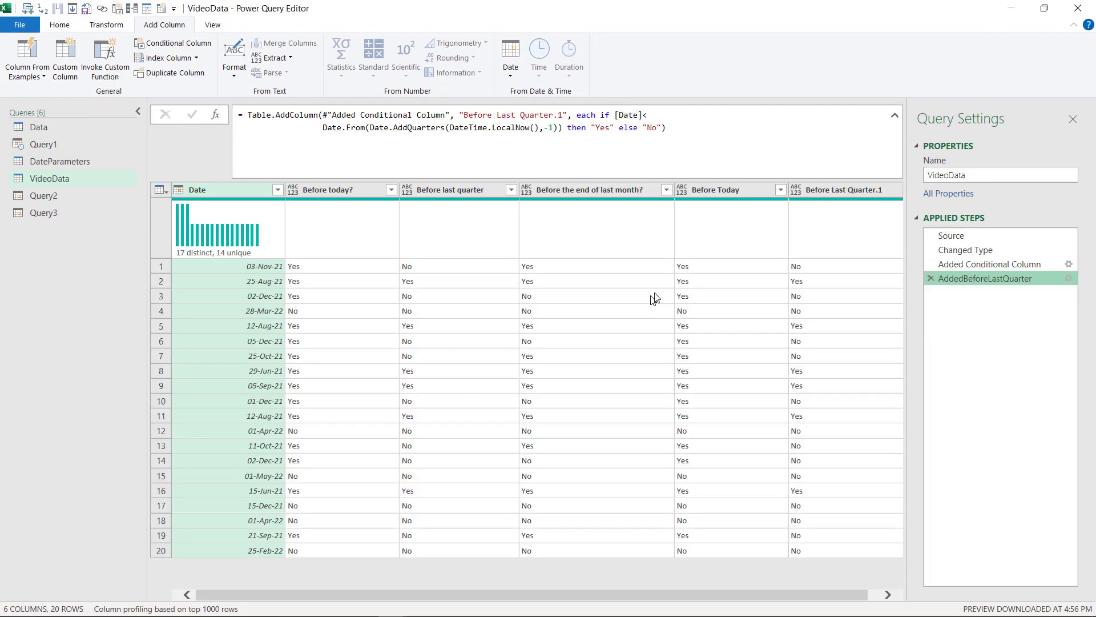
Insert a new step after AddedBeforeLastQuarter in VideoData and begin its formula with = Table.AddColumn(AddedBeforeLastQuarter
{"action": "left_click", "coordinate": [253, 116]}
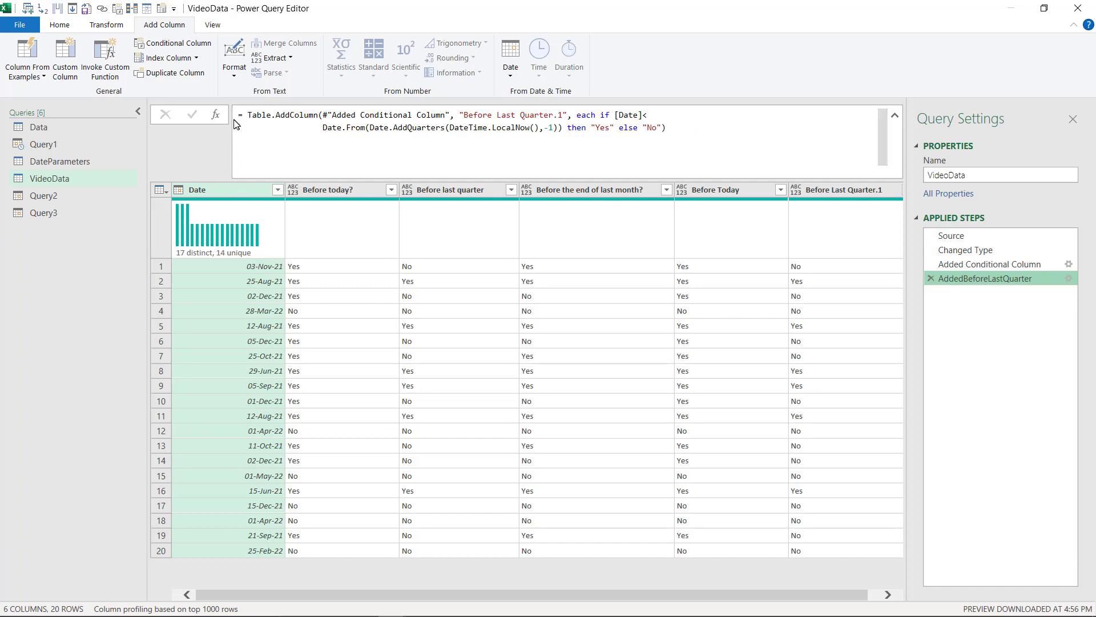
{"action": "left_click", "coordinate": [215, 118]}
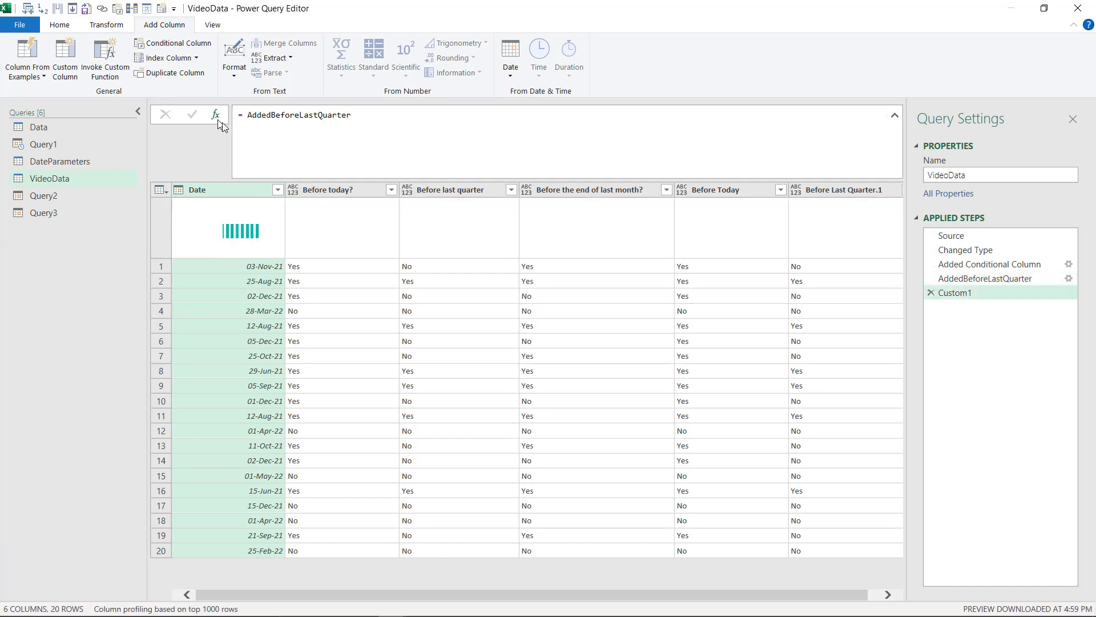
{"action": "left_click", "coordinate": [249, 114]}
{"action": "type", "text": "Tabe"}
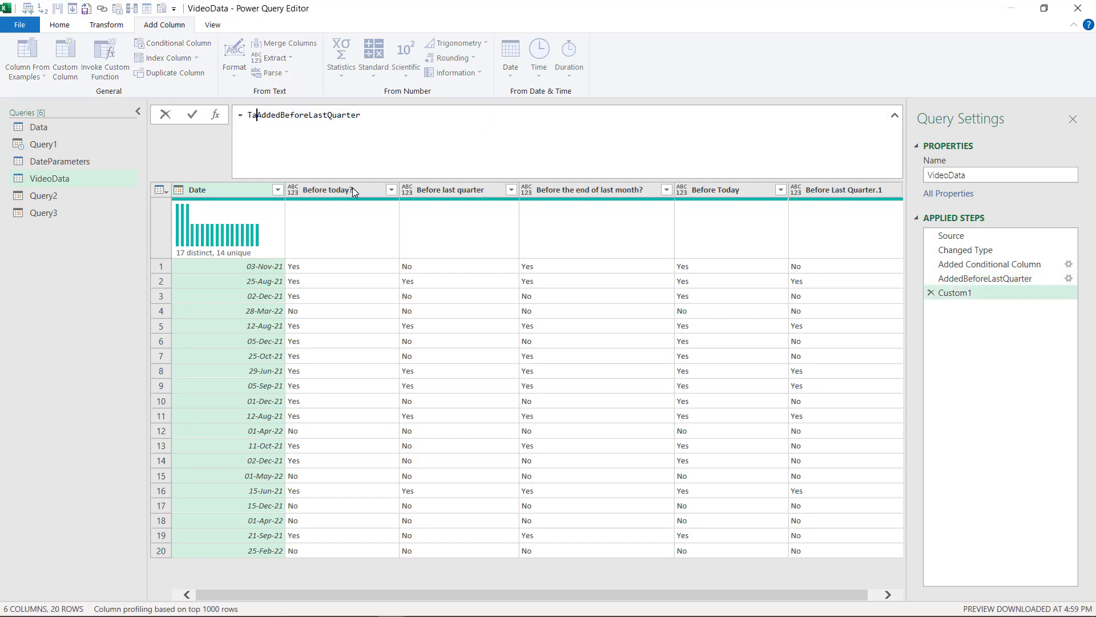
{"action": "key", "text": "BackSpace"}
{"action": "type", "text": "le.Add"}
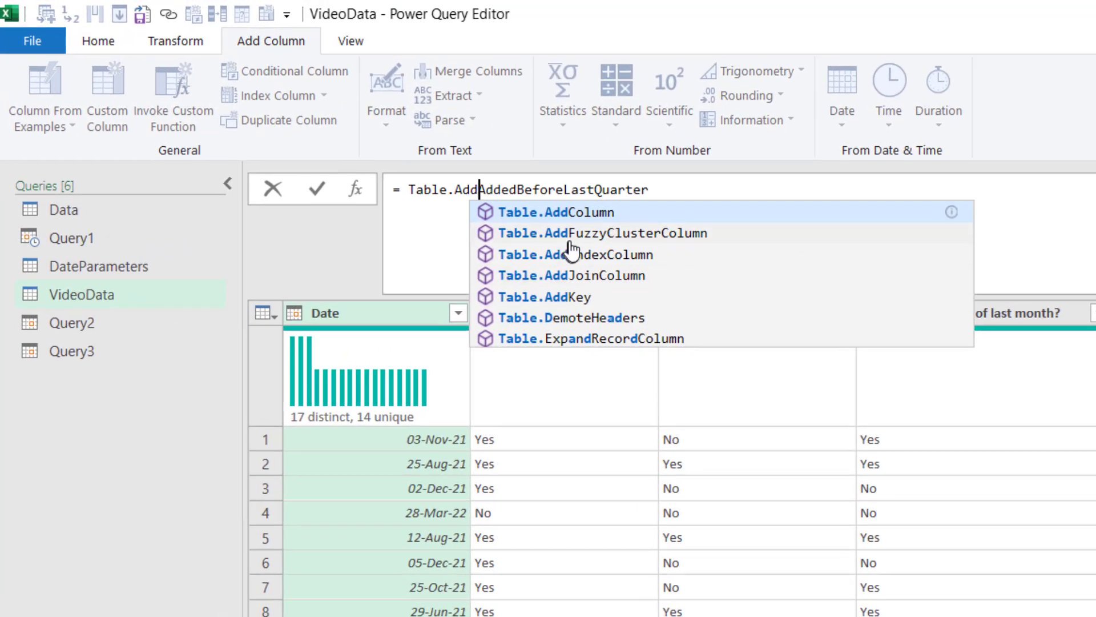
{"action": "left_click", "coordinate": [599, 213]}
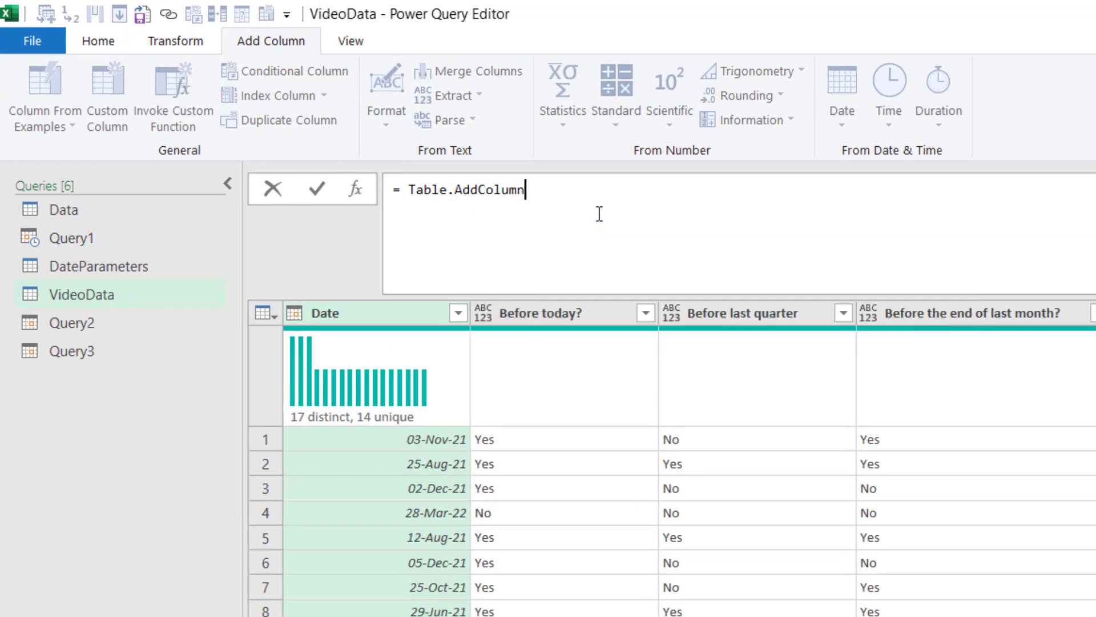
{"action": "type", "text": "("}
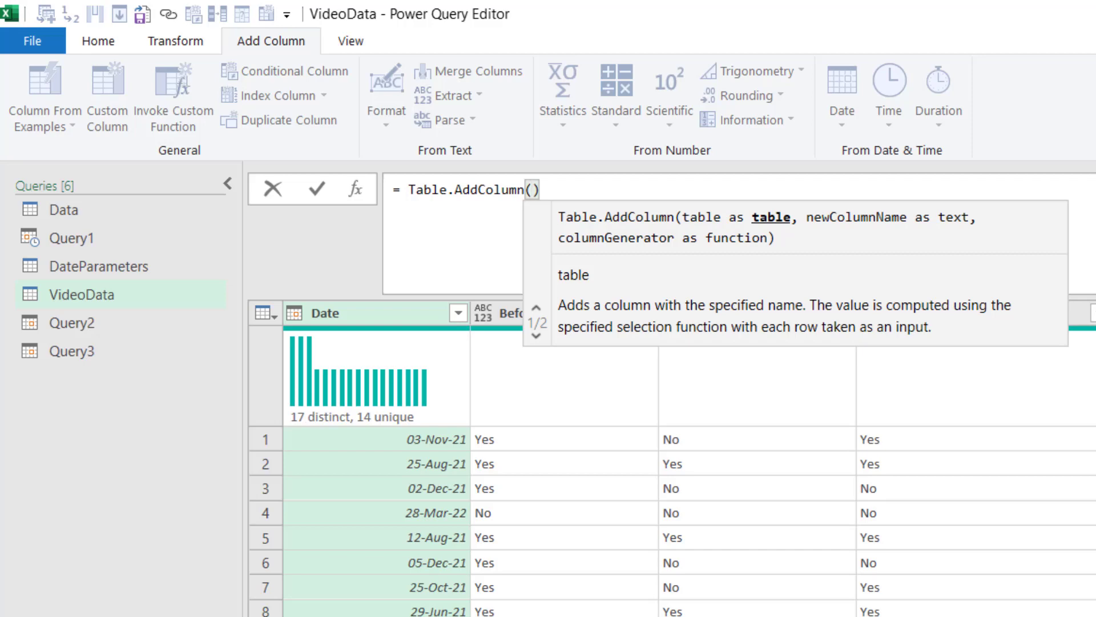
{"action": "type", "text": "Add"}
{"action": "key", "text": "Tab"}
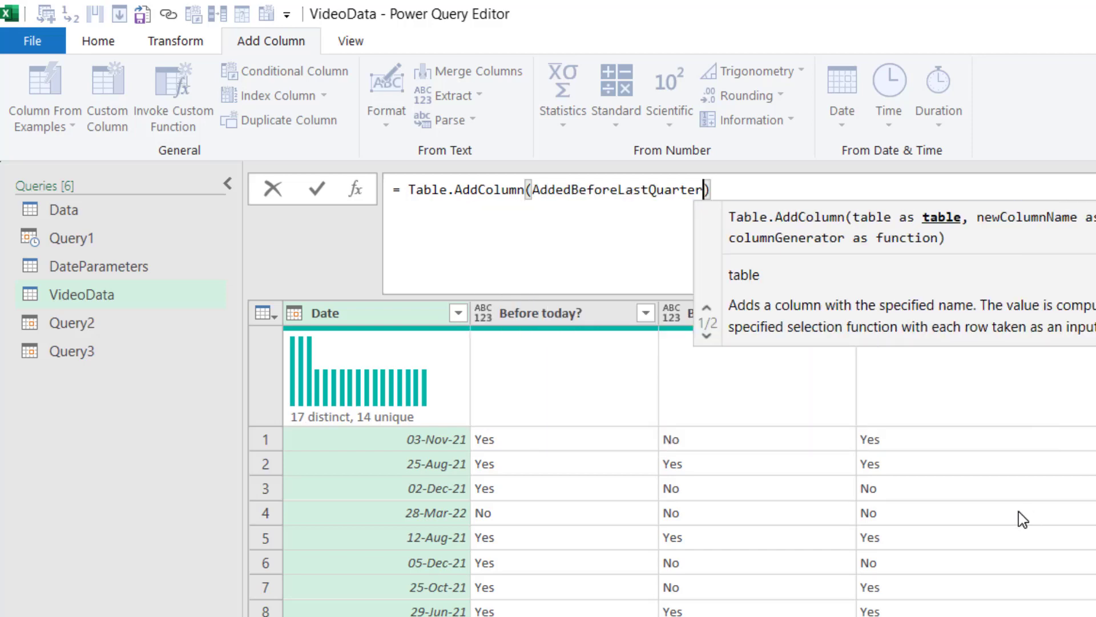
Enter "Before last month end" as the new column name argument of the Table.AddColumn formula
{"action": "type", "text": ",\""}
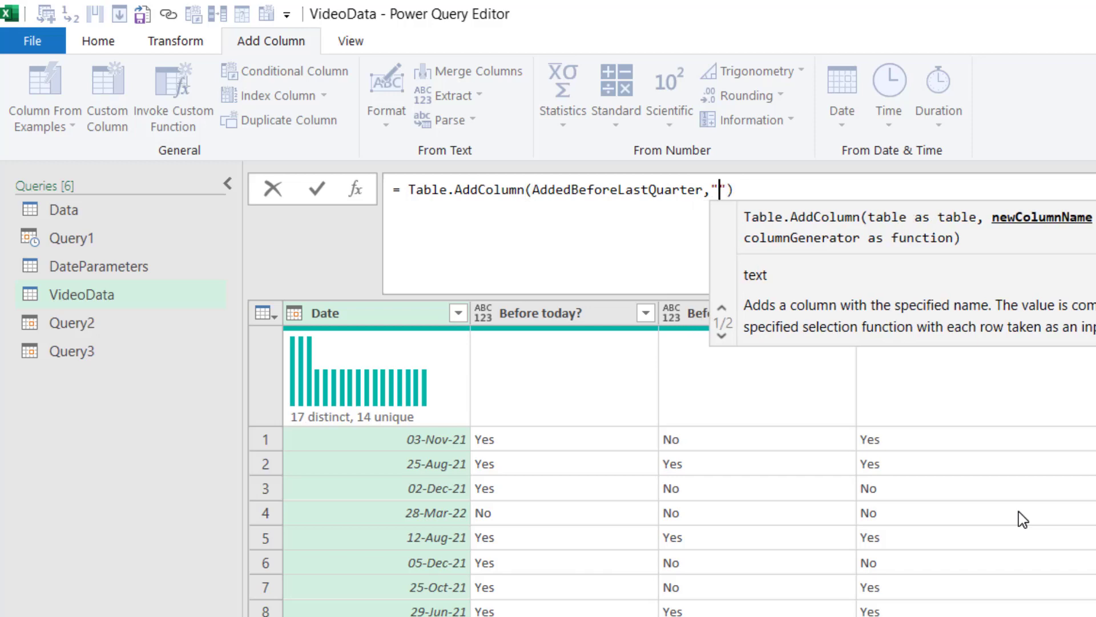
{"action": "type", "text": "Before"}
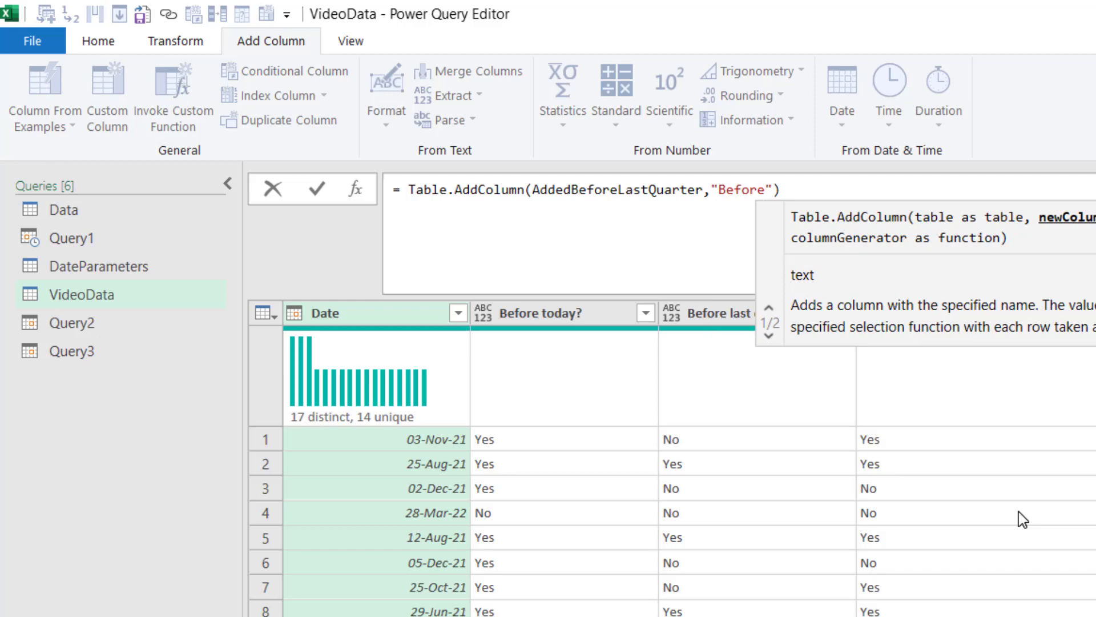
{"action": "type", "text": " last month"}
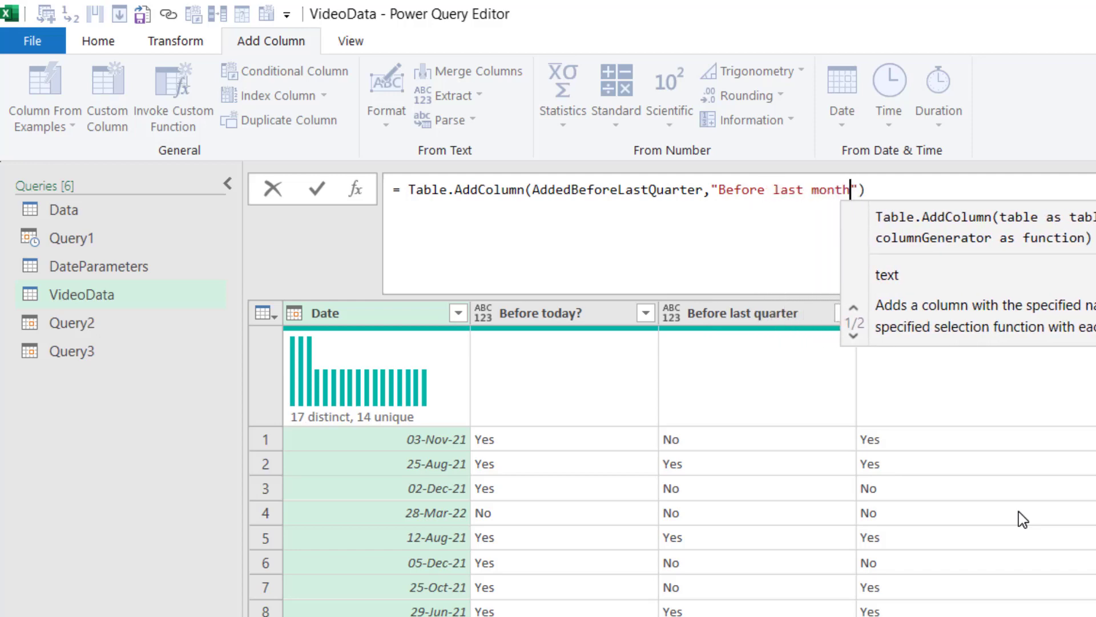
{"action": "type", "text": " end"}
{"action": "key", "text": "Right"}
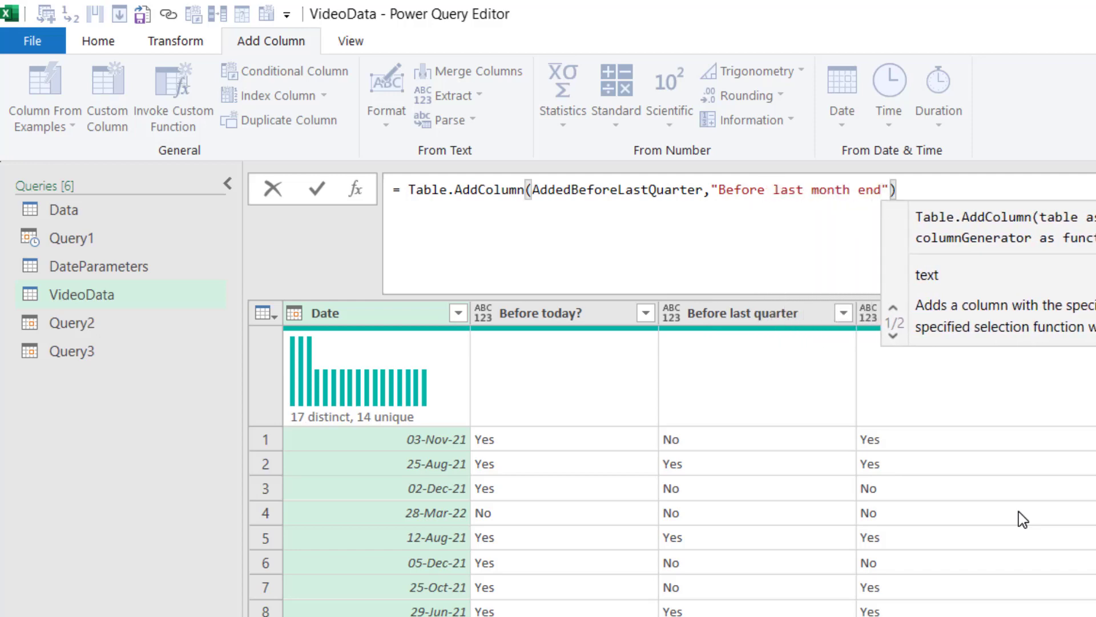
{"action": "type", "text": ","}
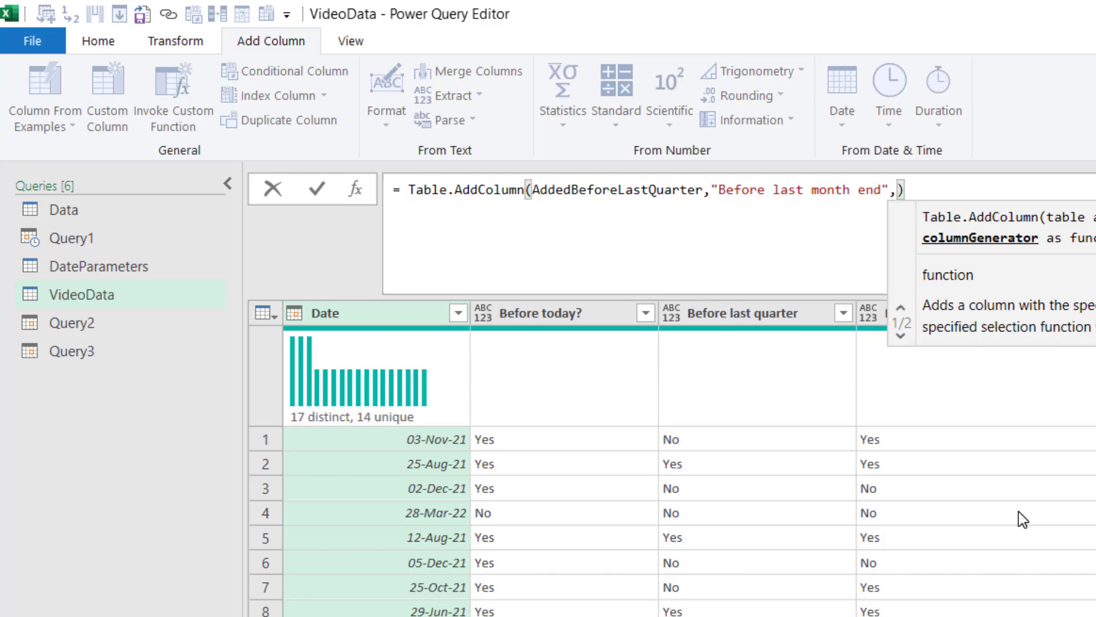
Add the condition each if [Date] < Date.From(Date.EndOfMonth(DateTime.LocalNow())) to the formula, using the copied expression
{"action": "type", "text": " each"}
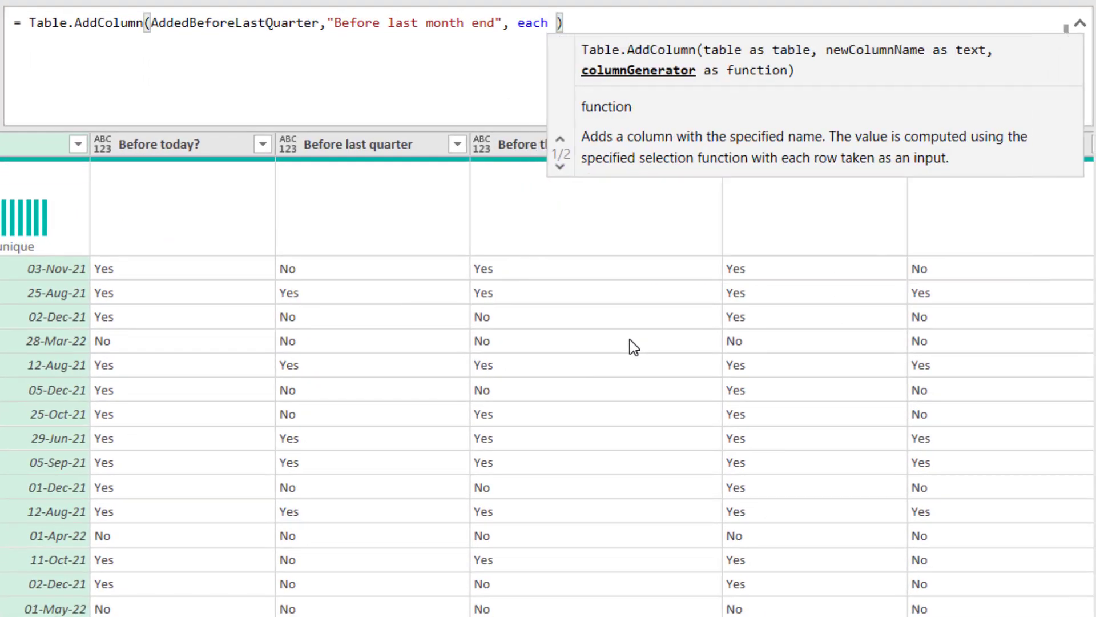
{"action": "type", "text": " if "}
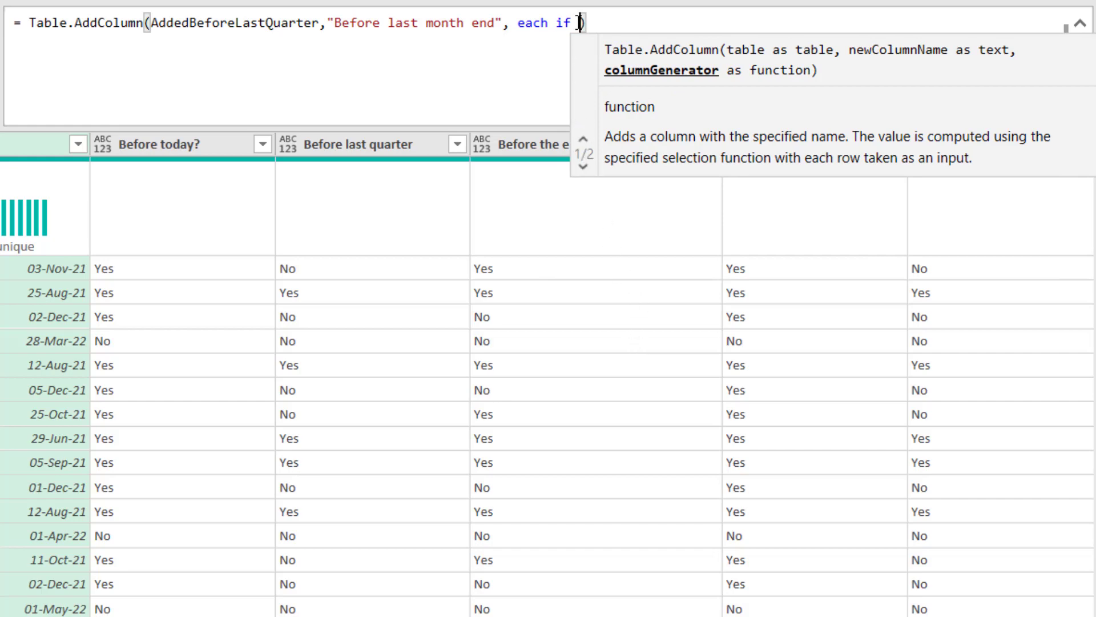
{"action": "type", "text": "[Date"}
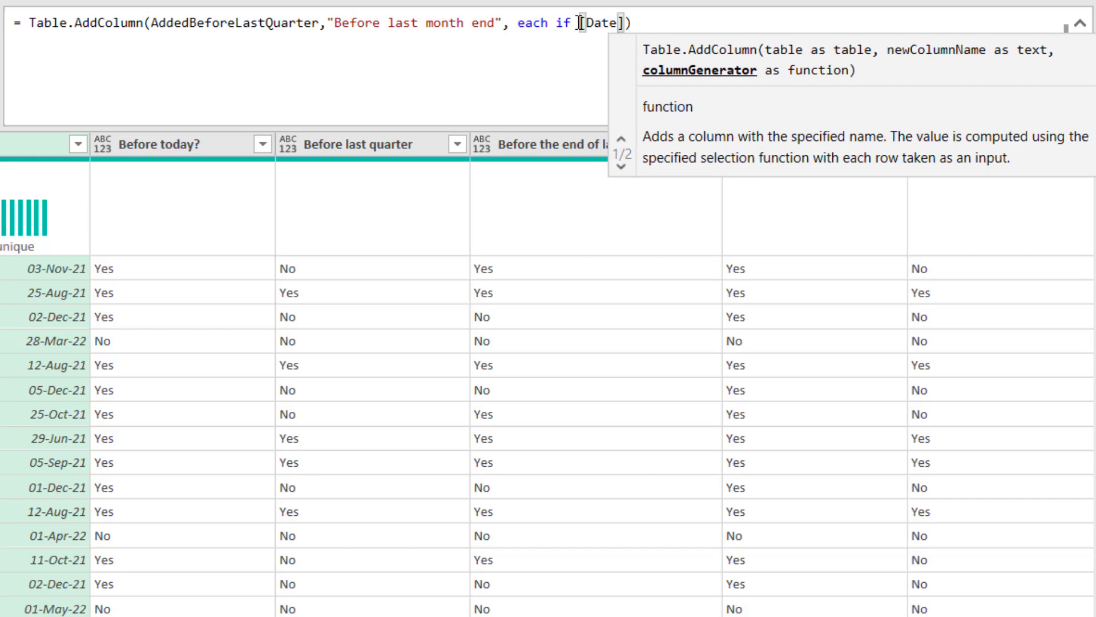
{"action": "type", "text": "]"}
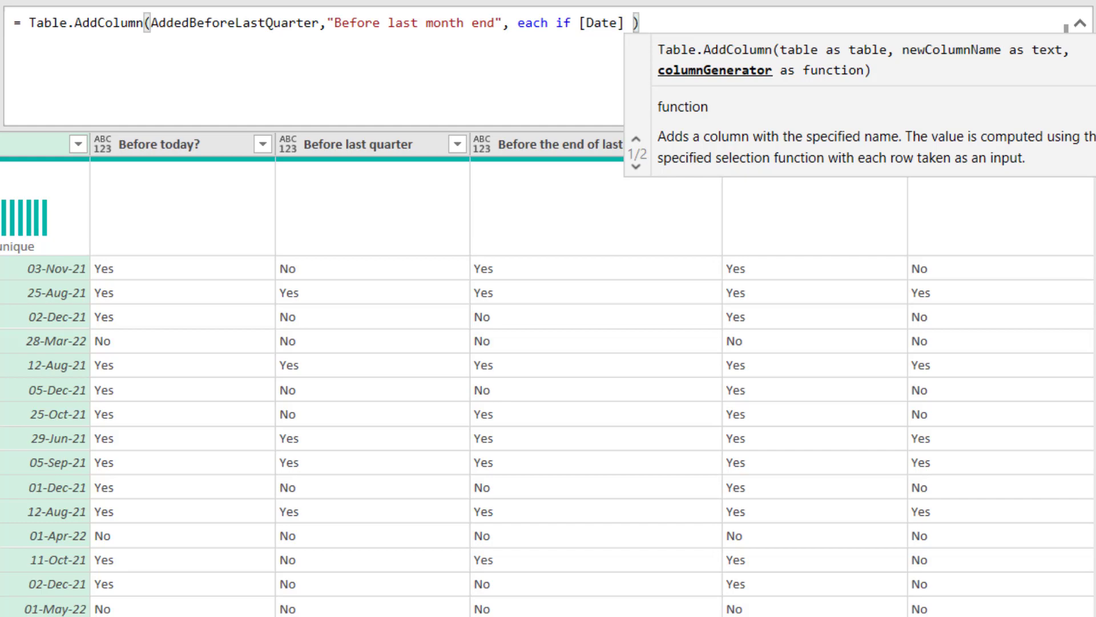
{"action": "type", "text": "<"}
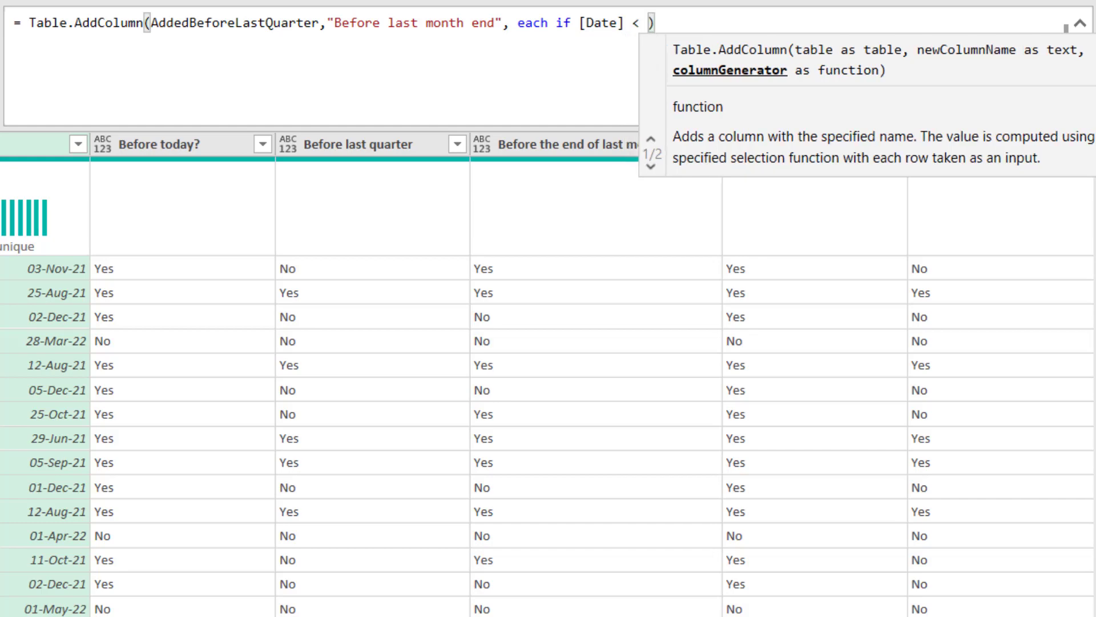
{"action": "key", "text": "ctrl+v"}
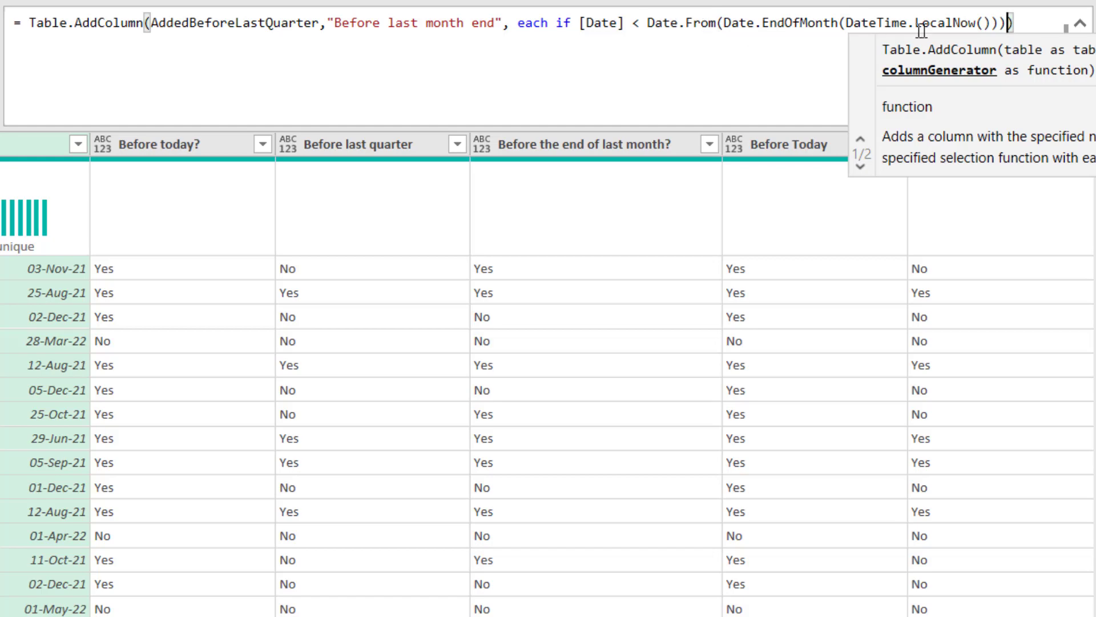
Complete the formula with then "Yes" else "No", apply it and check the Before last month end column
{"action": "type", "text": "then "}
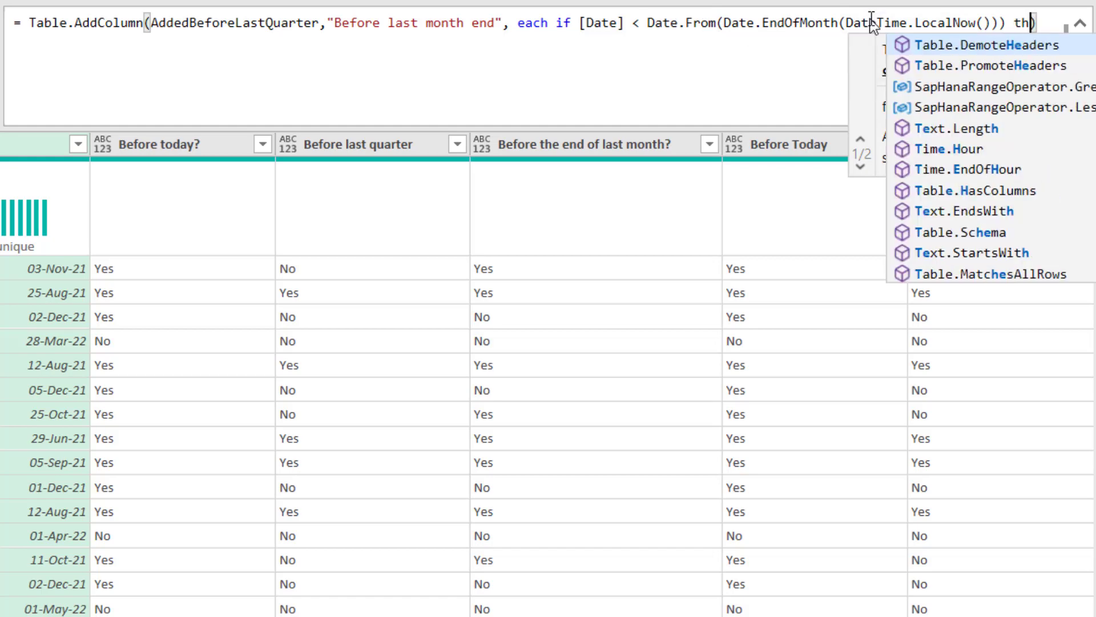
{"action": "type", "text": "\"Yes"}
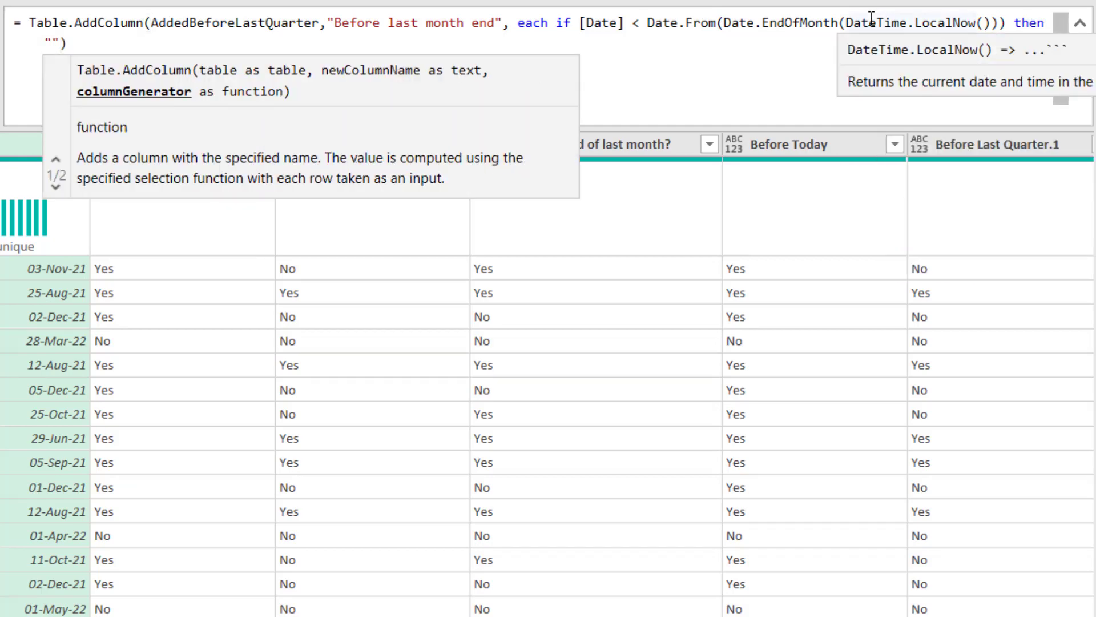
{"action": "type", "text": "\" else "}
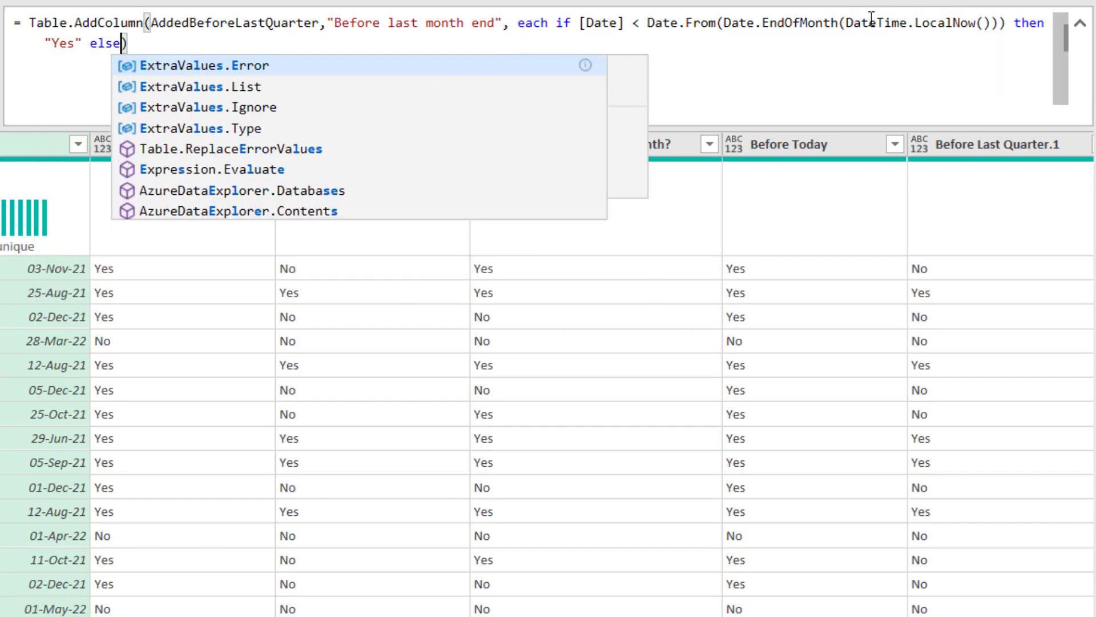
{"action": "type", "text": "\"No\""}
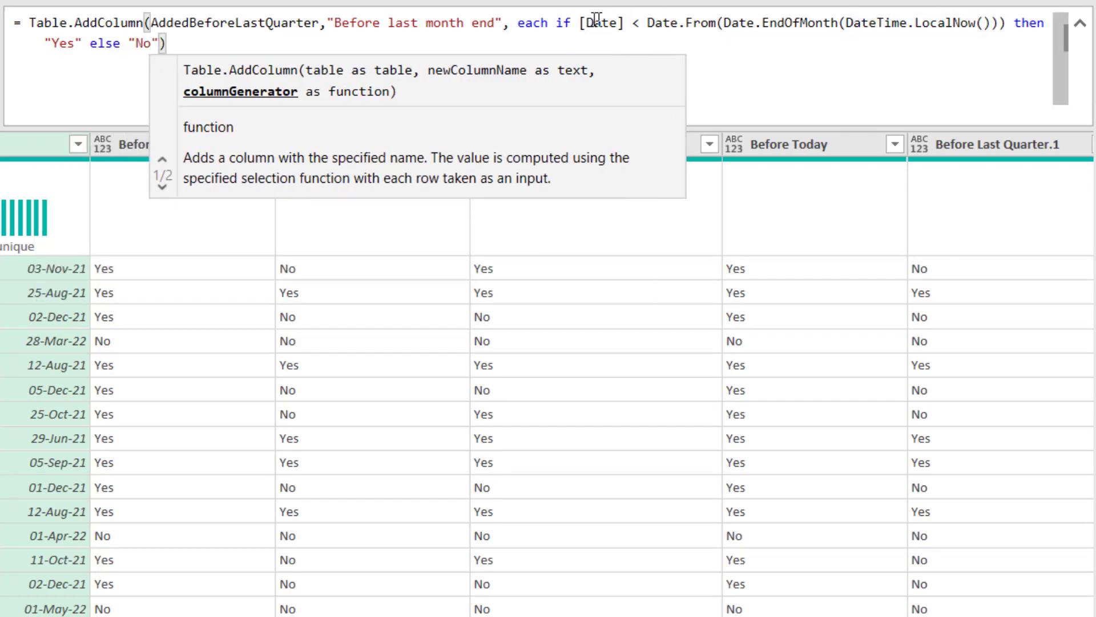
{"action": "key", "text": "Escape"}
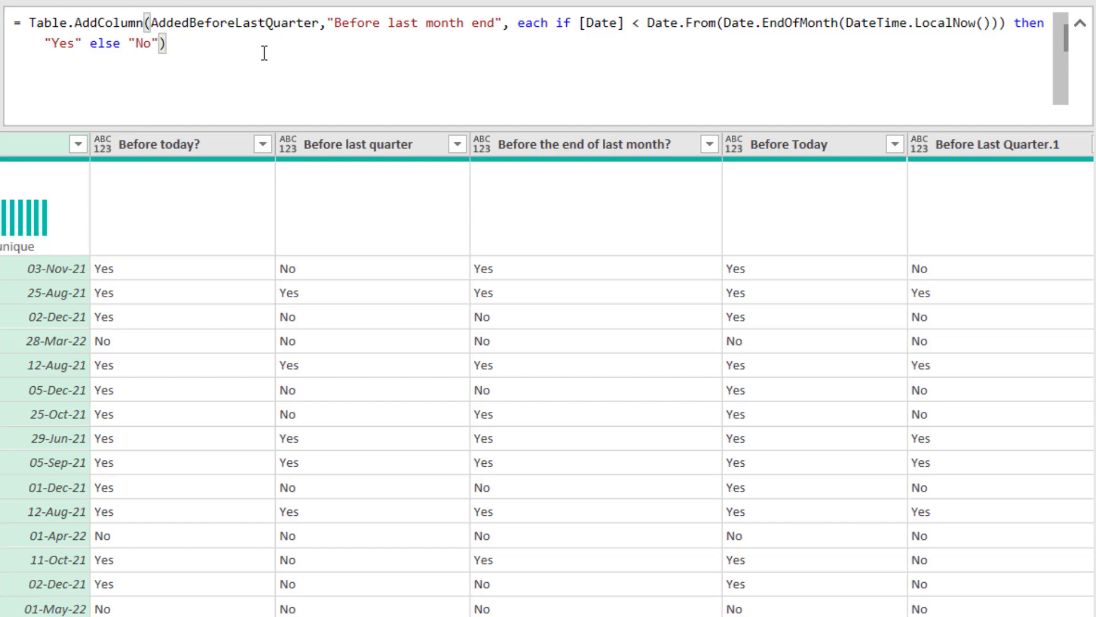
{"action": "scroll", "coordinate": [547, 374], "scroll_direction": "right", "scroll_amount": 1}
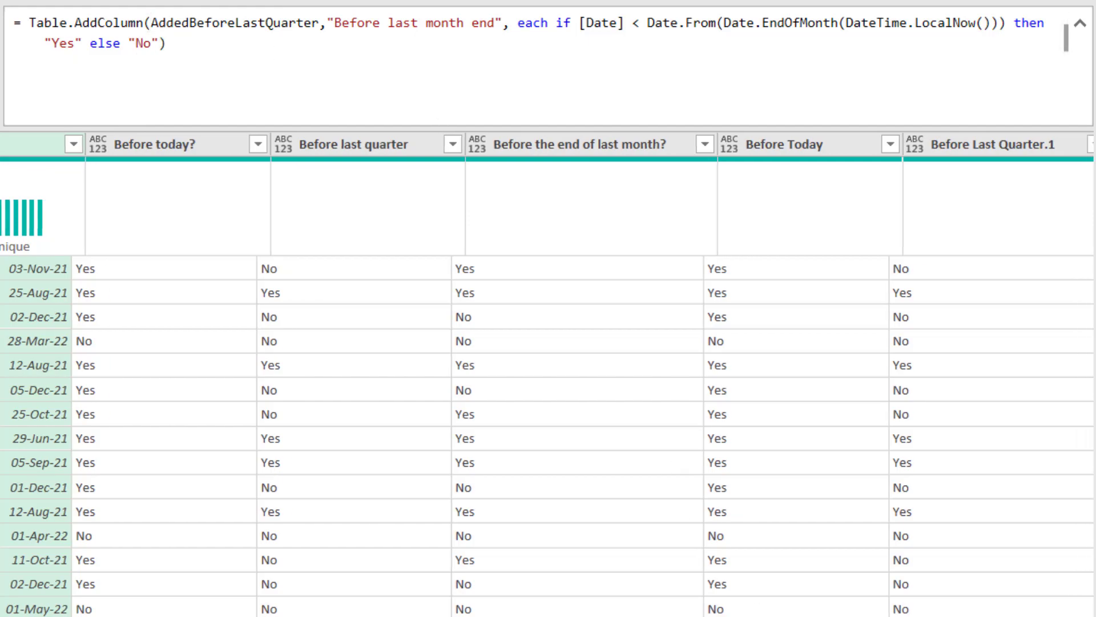
{"action": "scroll", "coordinate": [547, 374], "scroll_direction": "right", "scroll_amount": 3}
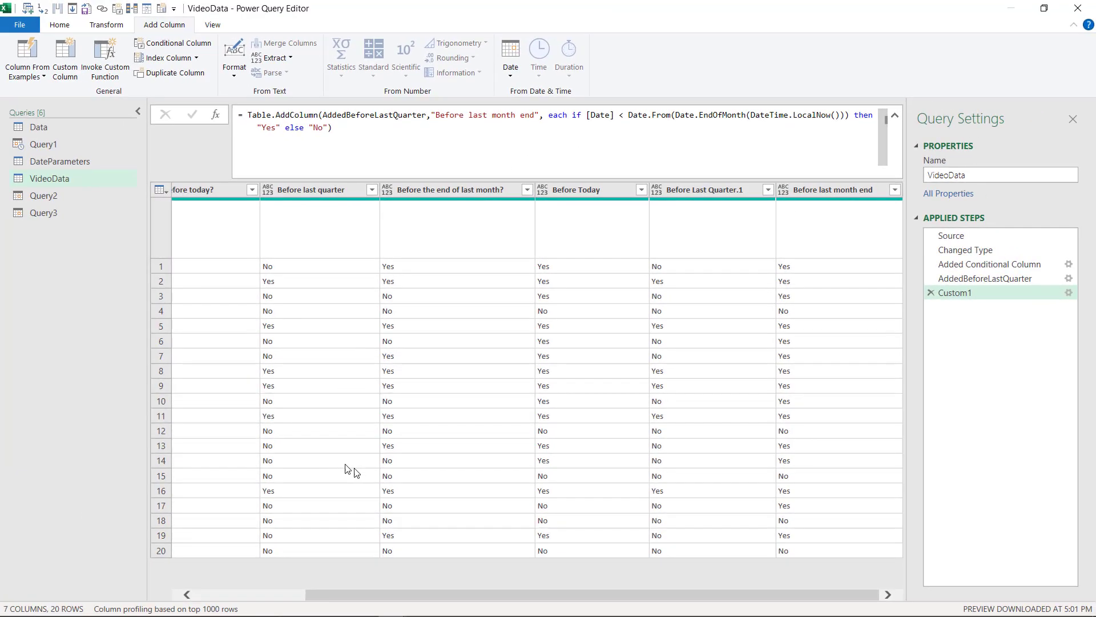
Try to filter the Date column to rows in the next 50000 years with a relative date filter
{"action": "left_click_drag", "start_coordinate": [411, 599], "coordinate": [244, 594]}
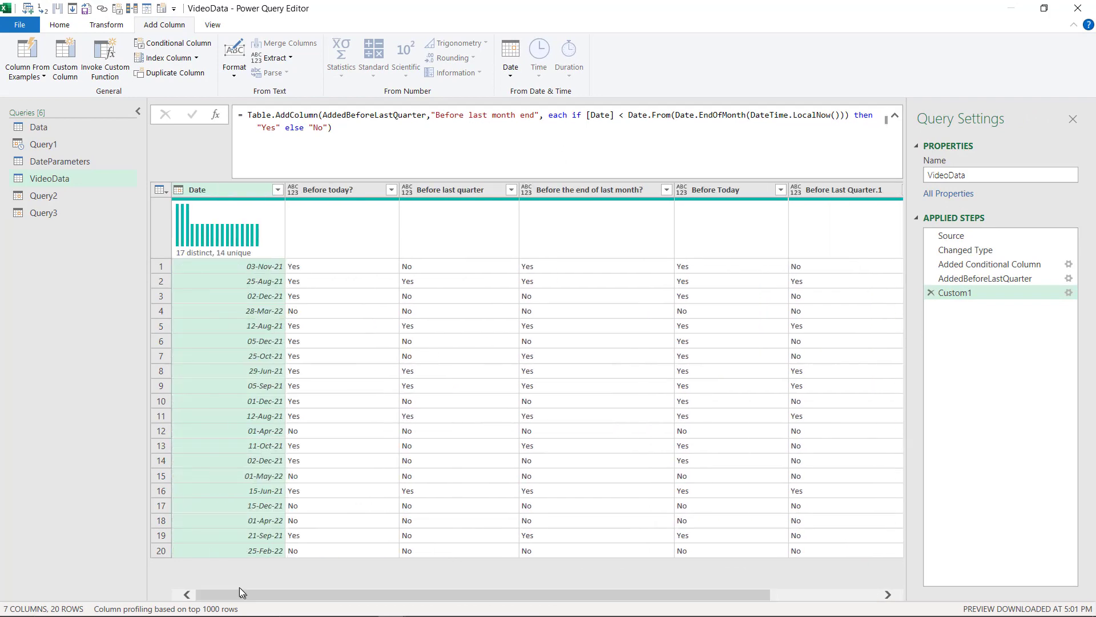
{"action": "left_click", "coordinate": [279, 190]}
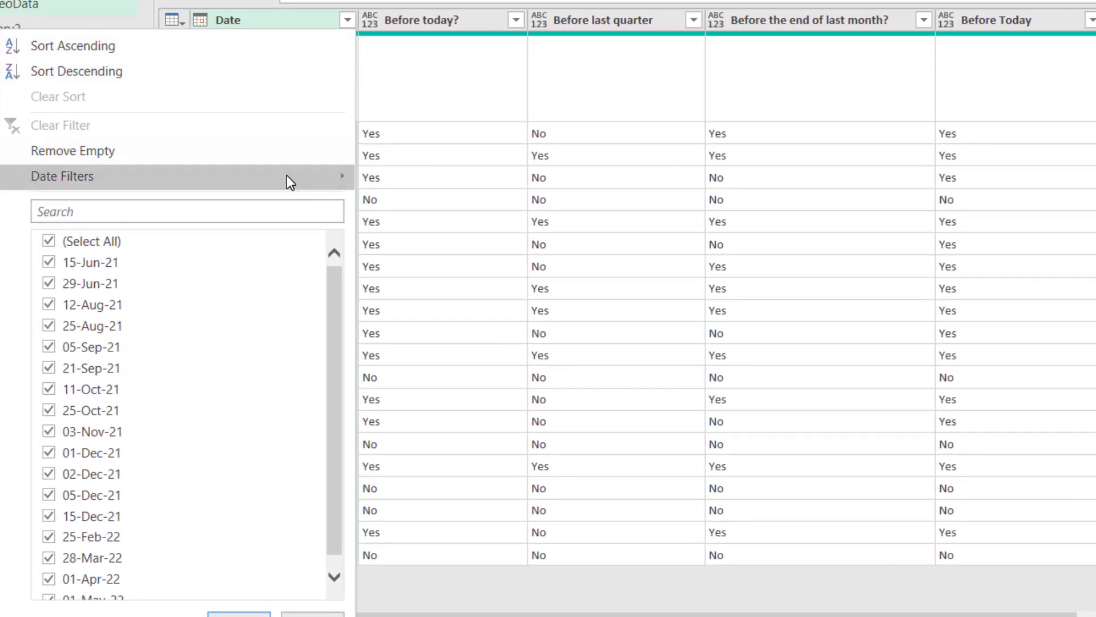
{"action": "mouse_move", "coordinate": [287, 182]}
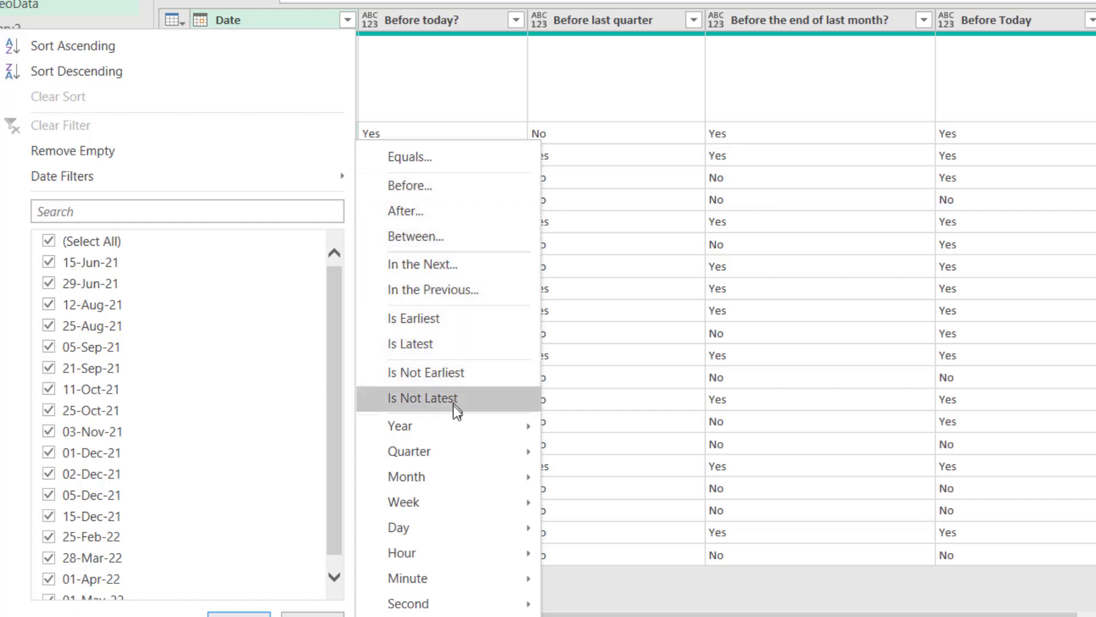
{"action": "mouse_move", "coordinate": [460, 431]}
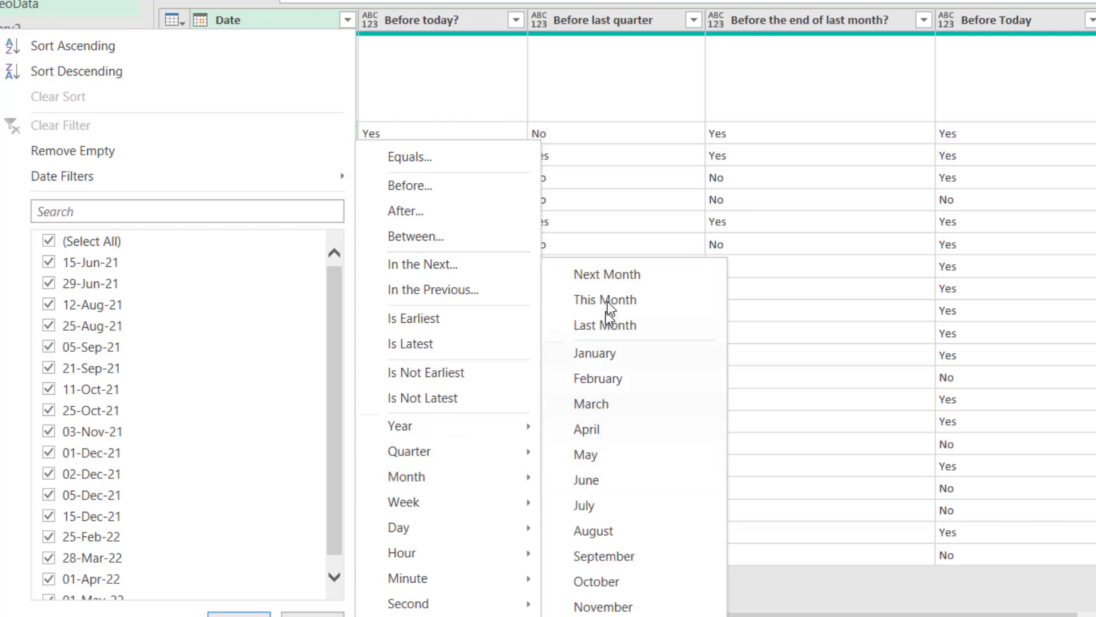
{"action": "mouse_move", "coordinate": [476, 519]}
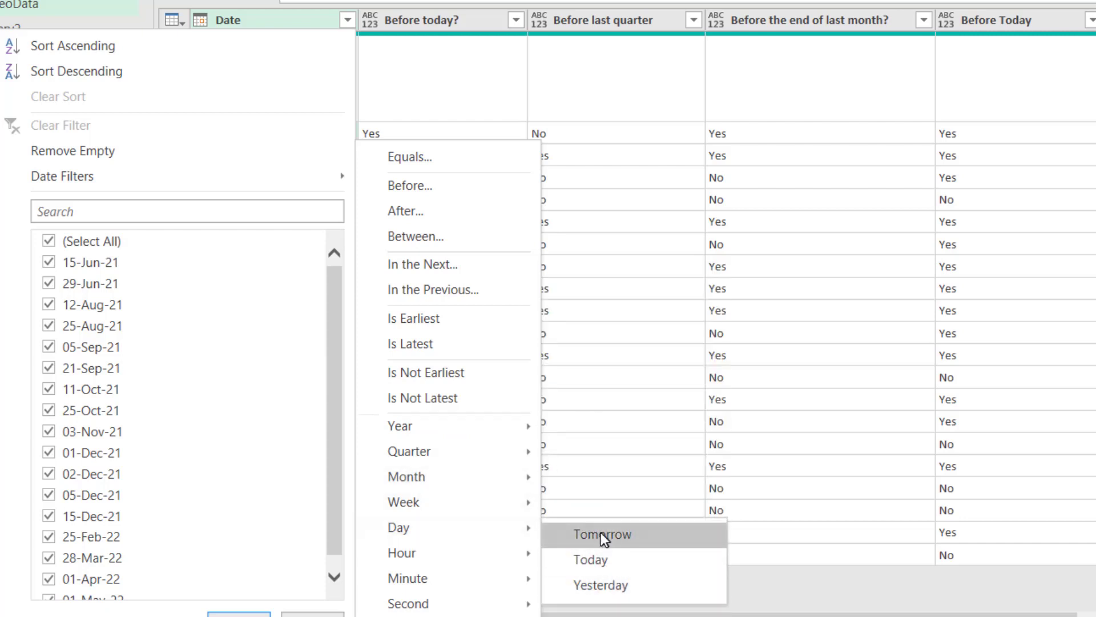
{"action": "left_click", "coordinate": [468, 272]}
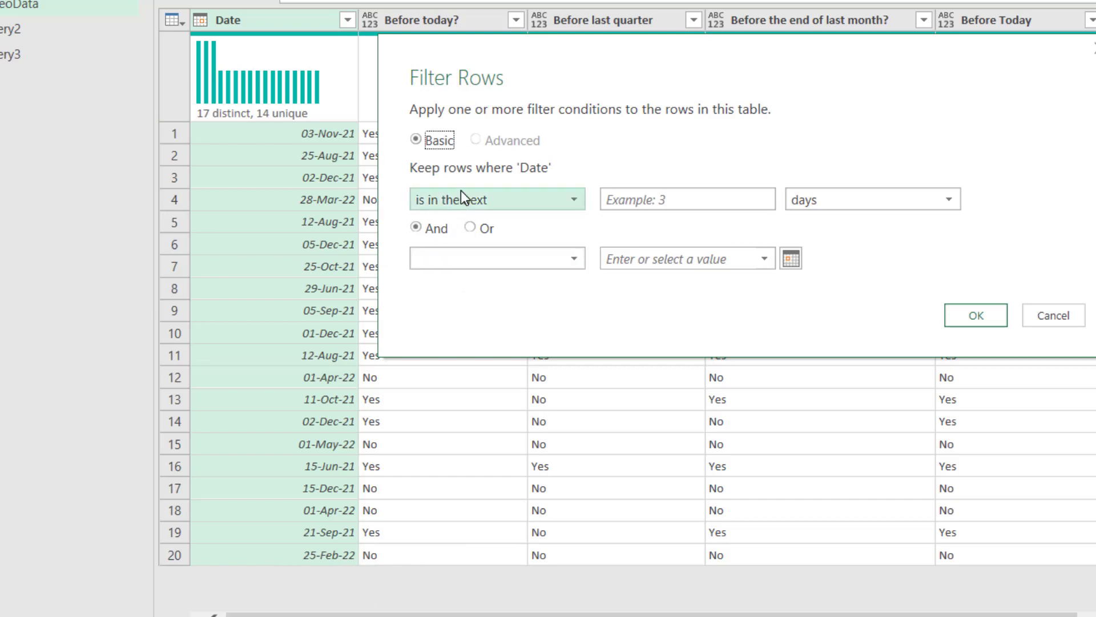
{"action": "left_click", "coordinate": [647, 198]}
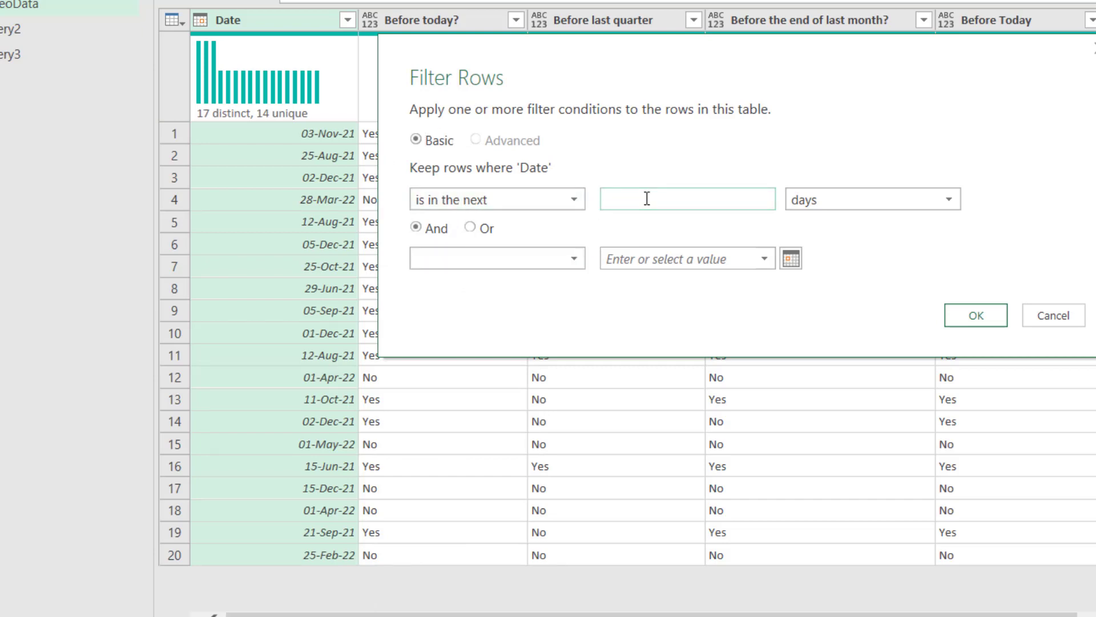
{"action": "type", "text": "50000"}
{"action": "left_click", "coordinate": [903, 198]}
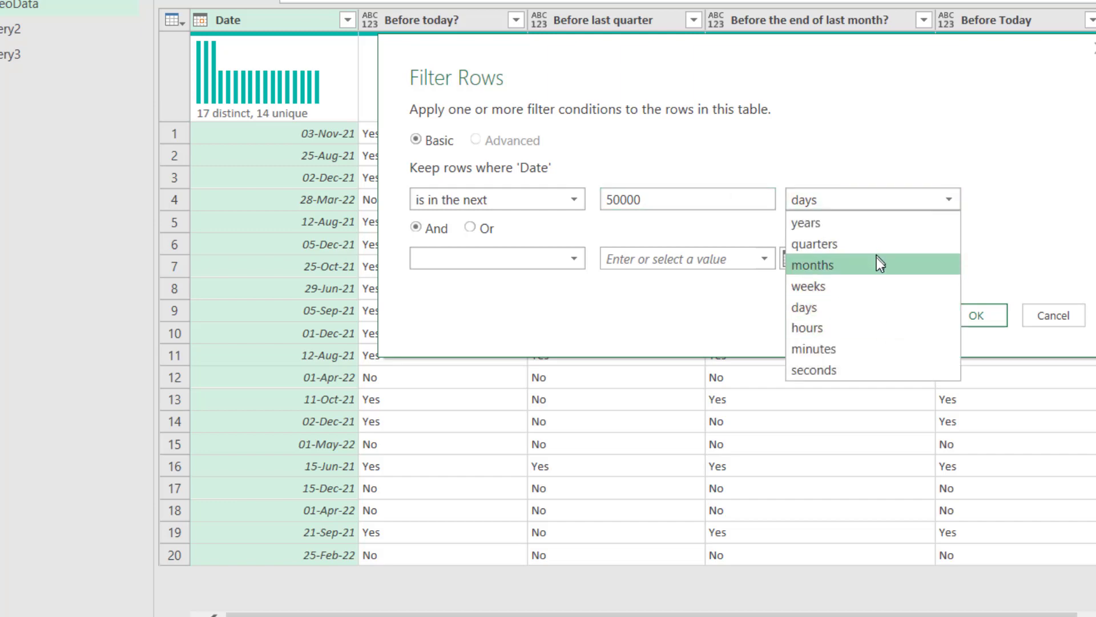
{"action": "left_click", "coordinate": [875, 224]}
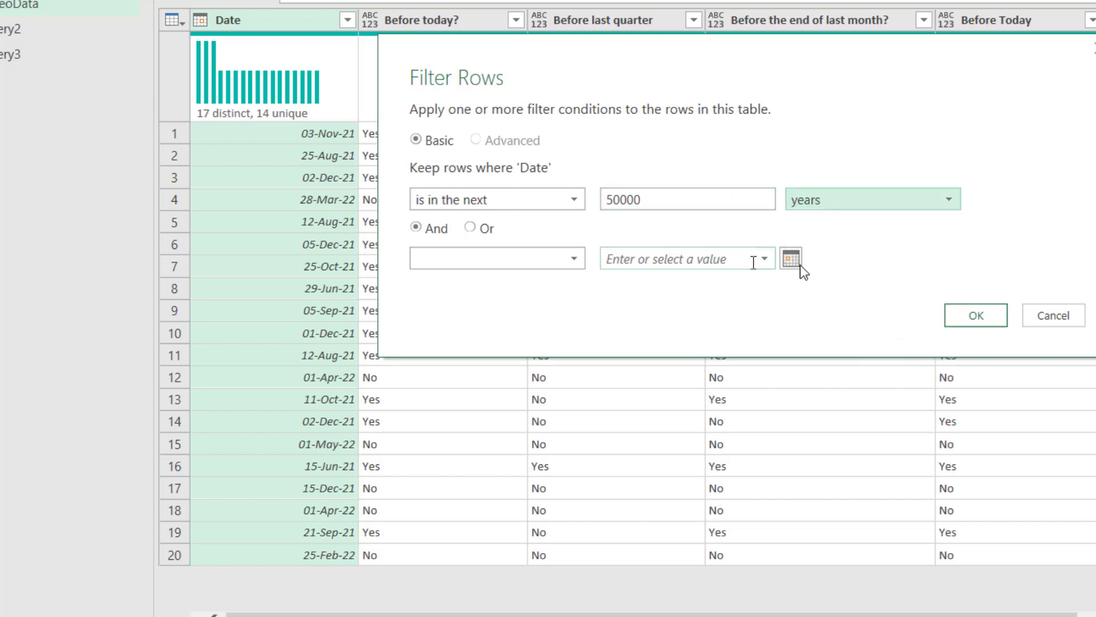
{"action": "left_click", "coordinate": [973, 317]}
Reduce the Date filter's period to the next 50 years and apply it
{"action": "left_click", "coordinate": [686, 204]}
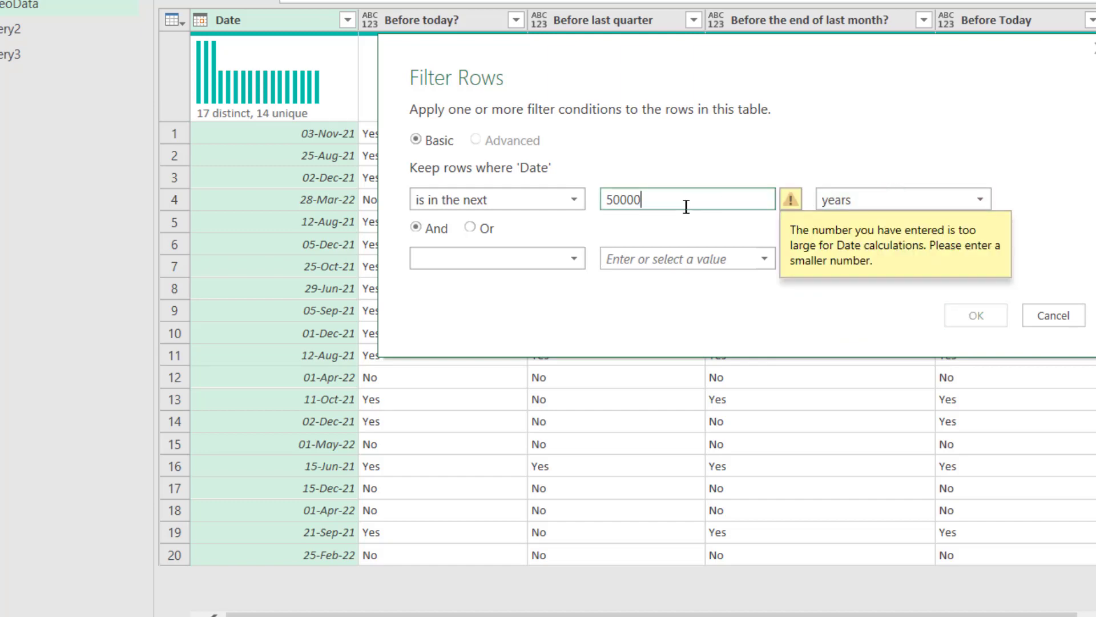
{"action": "key", "text": "BackSpace"}
{"action": "key", "text": "BackSpace"}
{"action": "key", "text": "BackSpace"}
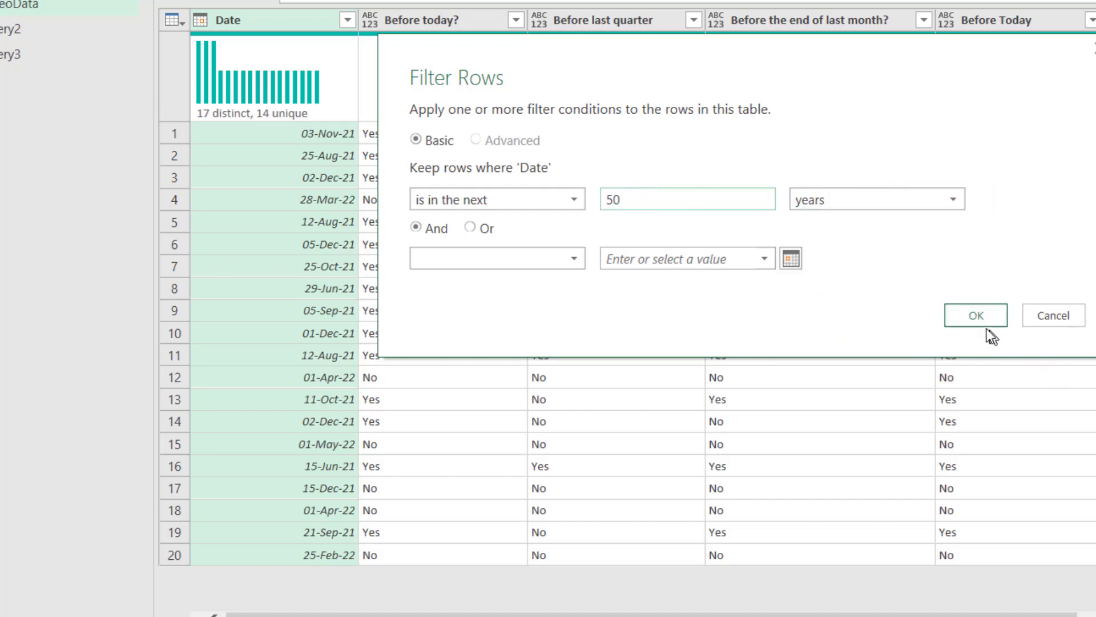
{"action": "left_click", "coordinate": [973, 318]}
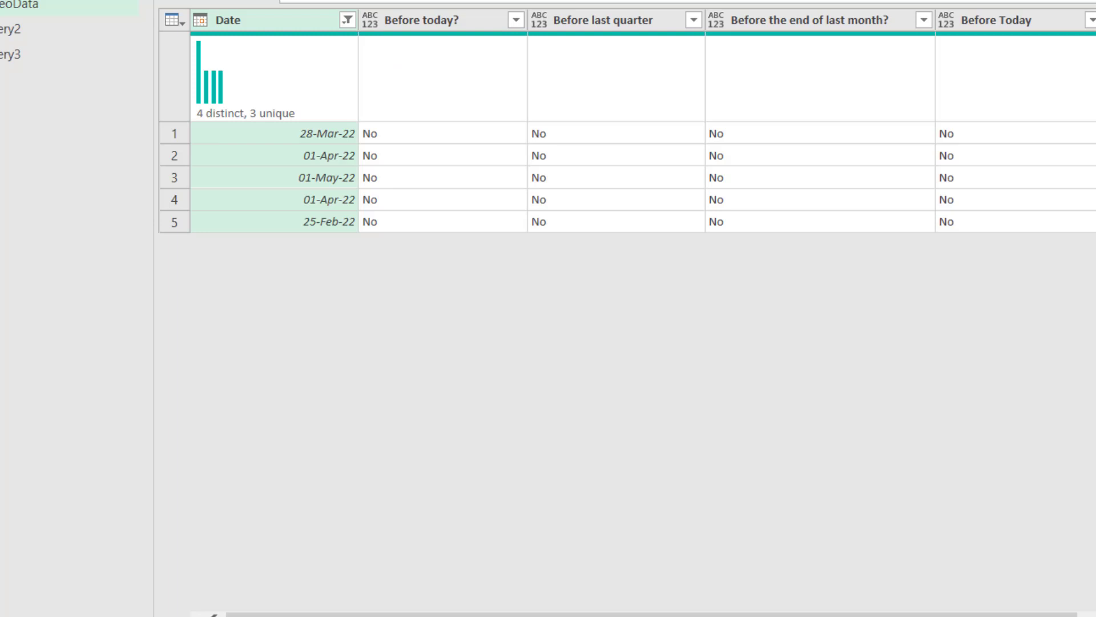
Filter the Date column to Year to Date and delete the earlier applied step that filters to the next 50 years
{"action": "left_click", "coordinate": [347, 20]}
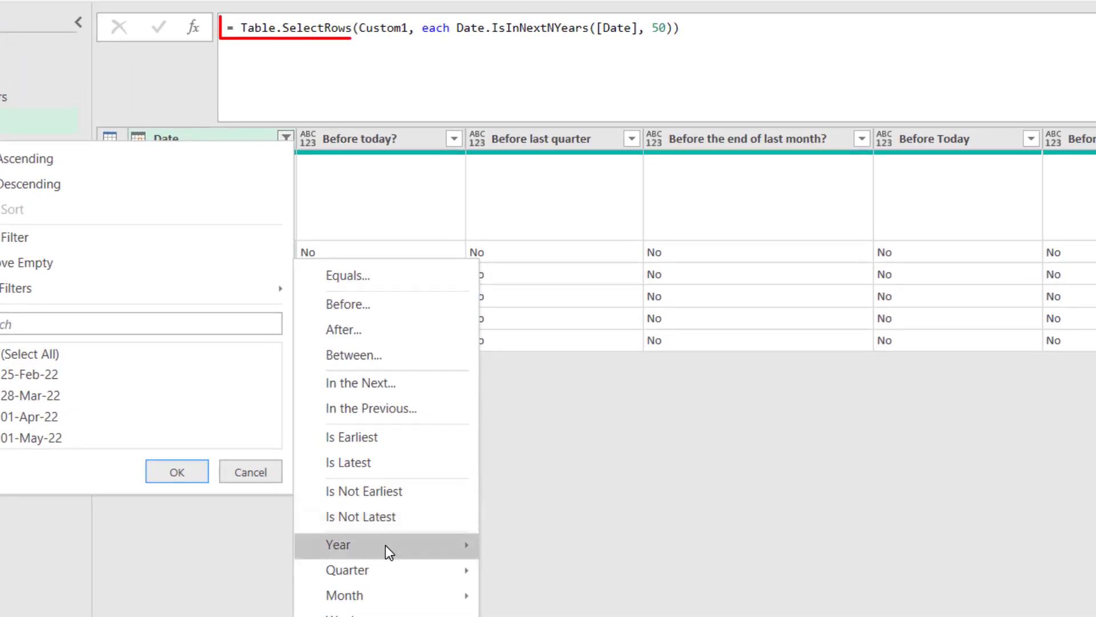
{"action": "mouse_move", "coordinate": [446, 430]}
{"action": "left_click", "coordinate": [537, 616]}
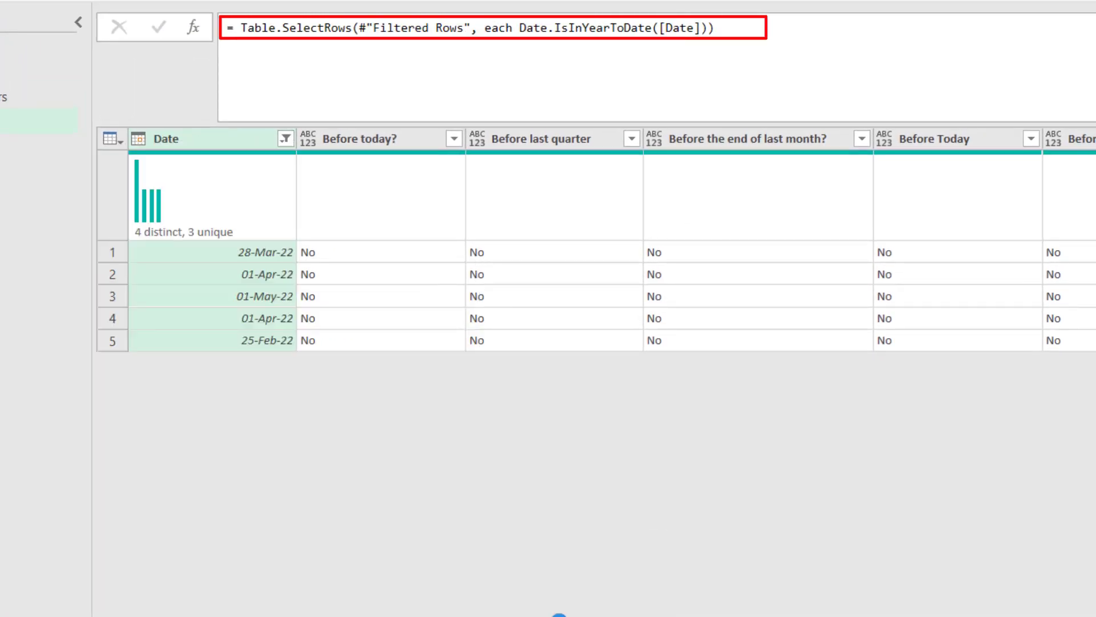
{"action": "left_click_drag", "start_coordinate": [519, 28], "coordinate": [653, 26]}
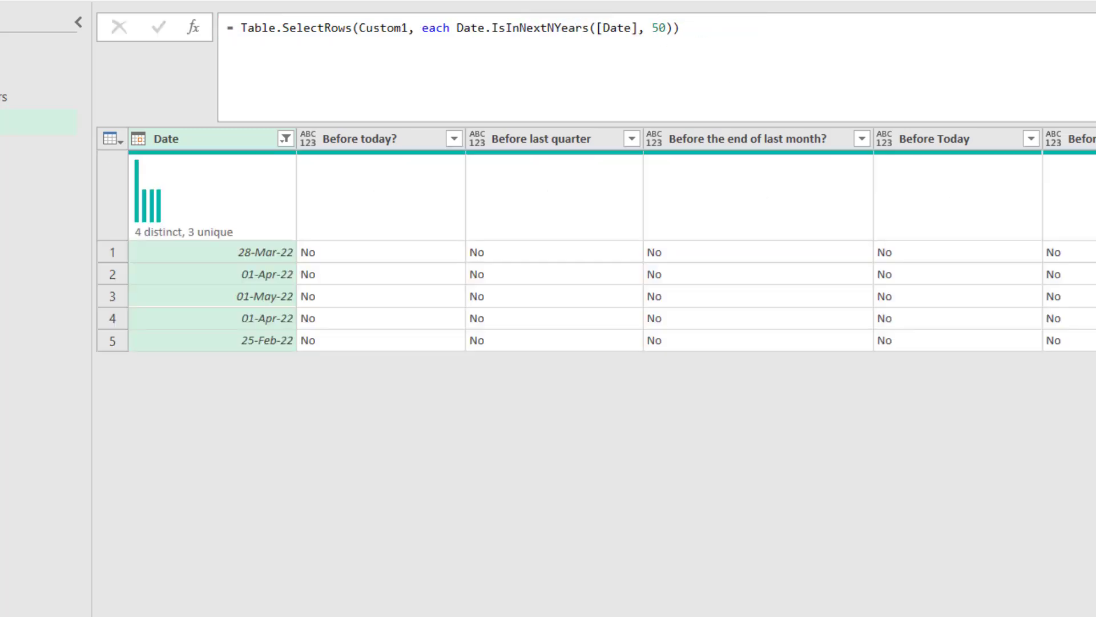
{"action": "left_click", "coordinate": [807, 367]}
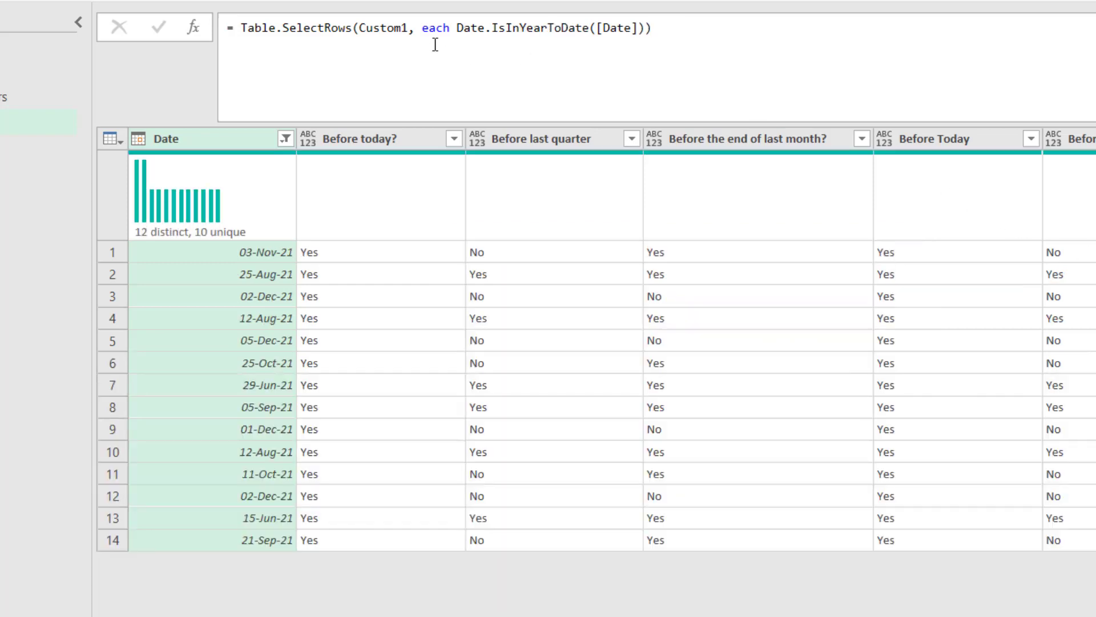
{"action": "left_click_drag", "start_coordinate": [458, 29], "coordinate": [651, 45]}
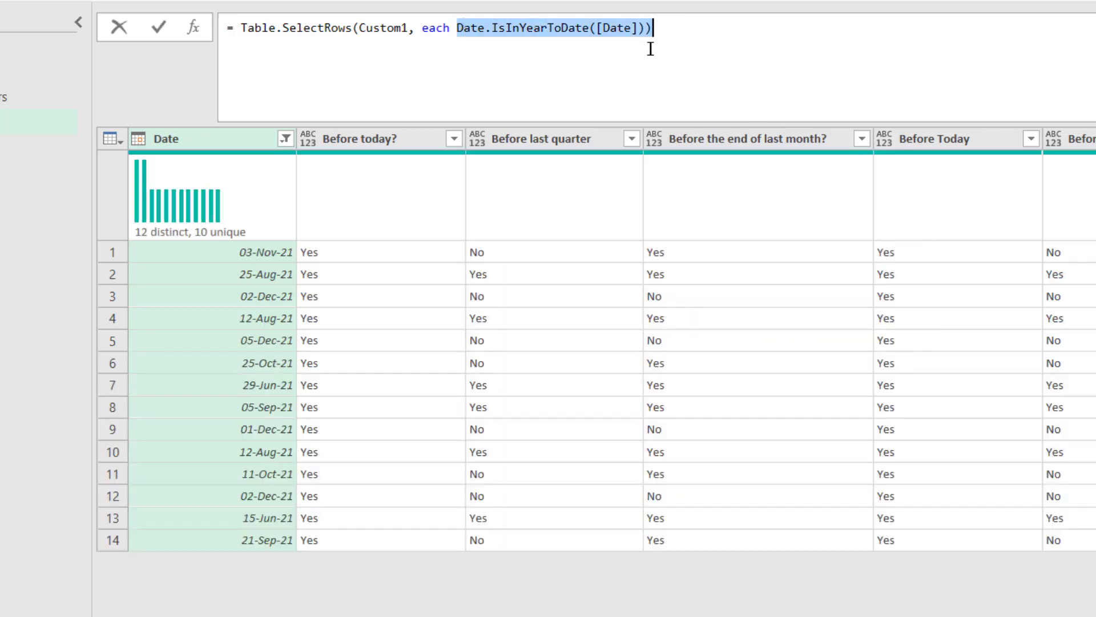
{"action": "left_click", "coordinate": [684, 41]}
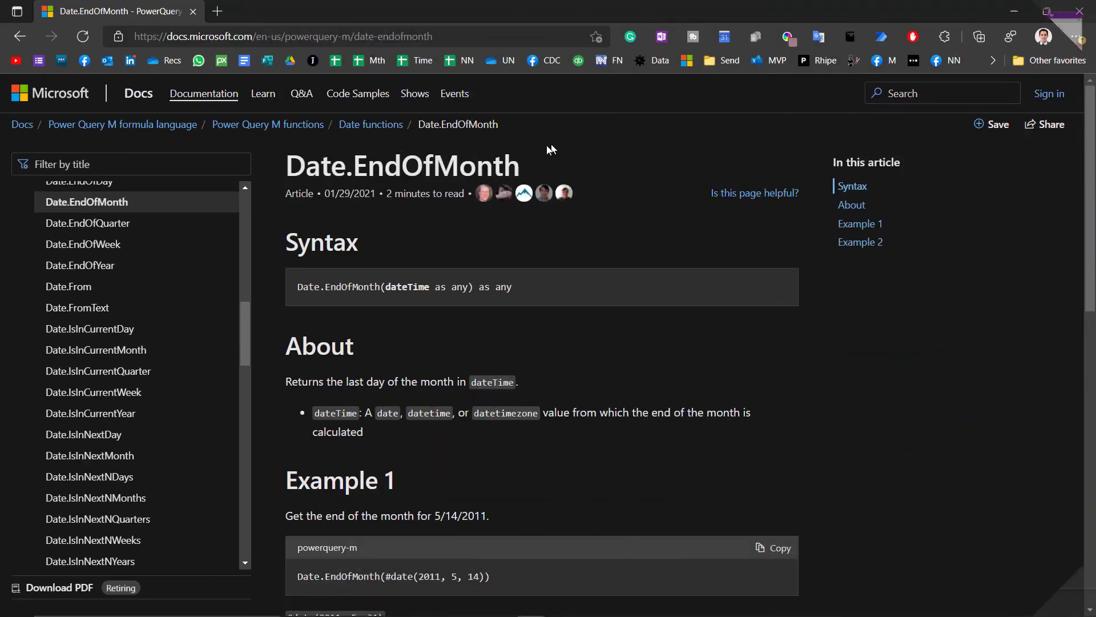
Examine the list of Date functions beside the Date.EndOfMonth article in Microsoft Docs and return to the Power Query Editor
{"action": "left_click_drag", "start_coordinate": [294, 170], "coordinate": [543, 142]}
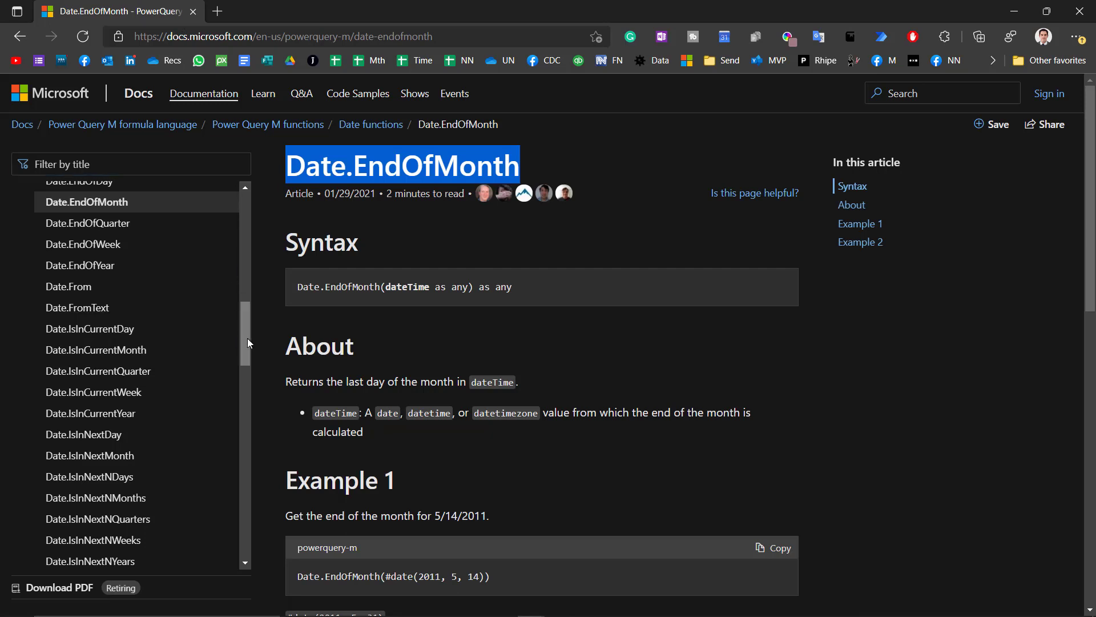
{"action": "left_click_drag", "start_coordinate": [247, 342], "coordinate": [249, 311]}
{"action": "left_click_drag", "start_coordinate": [246, 293], "coordinate": [249, 303]}
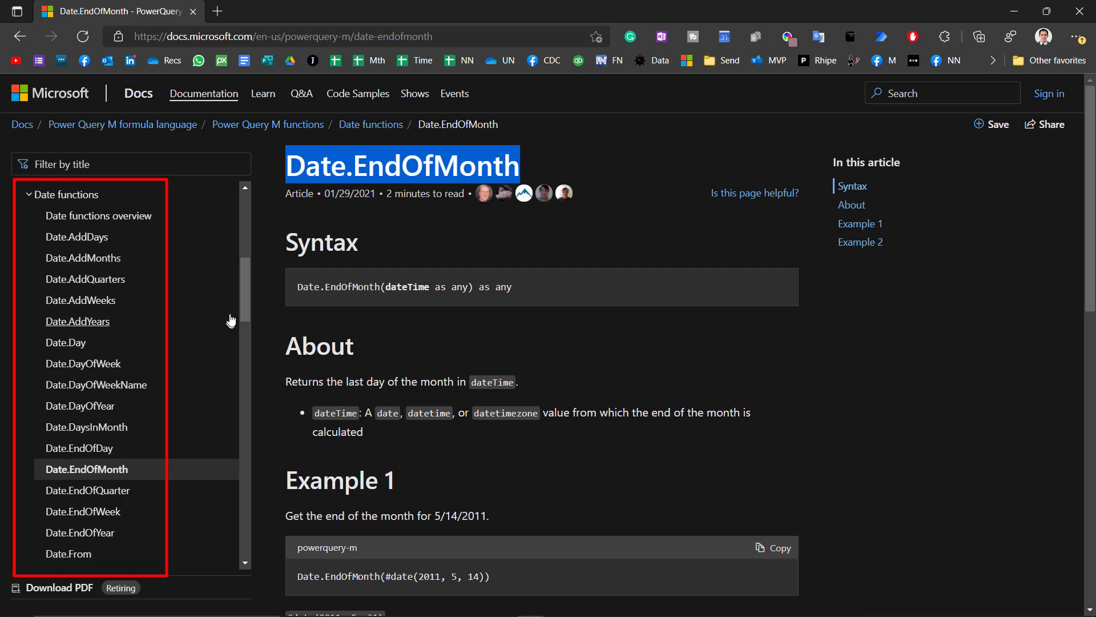
{"action": "left_click_drag", "start_coordinate": [245, 305], "coordinate": [253, 472]}
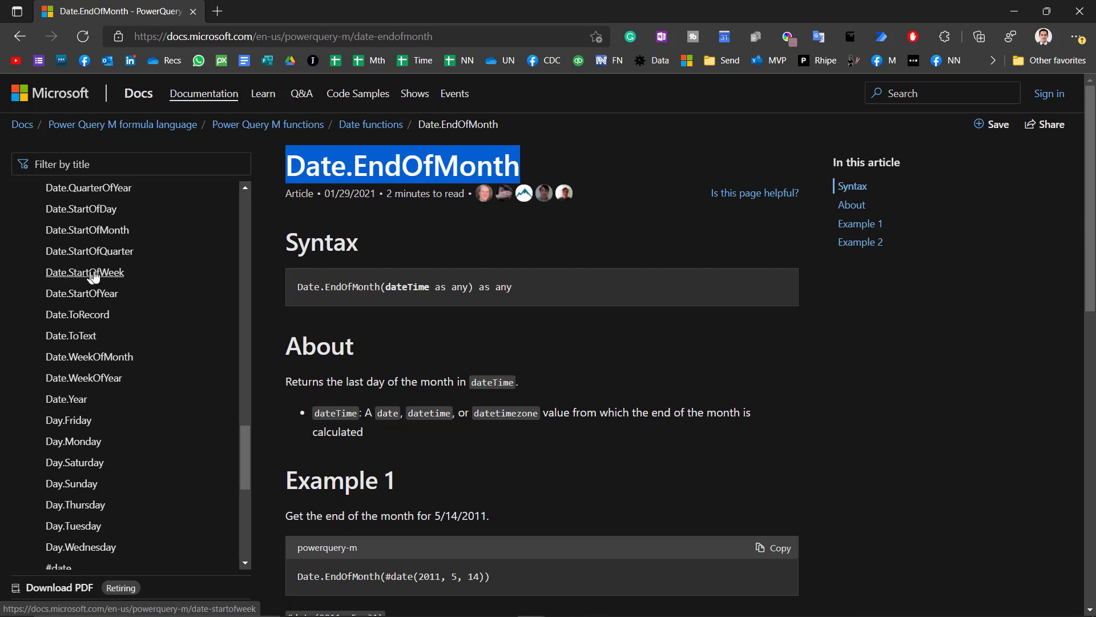
{"action": "left_click", "coordinate": [484, 232]}
{"action": "key", "text": "alt+Tab"}
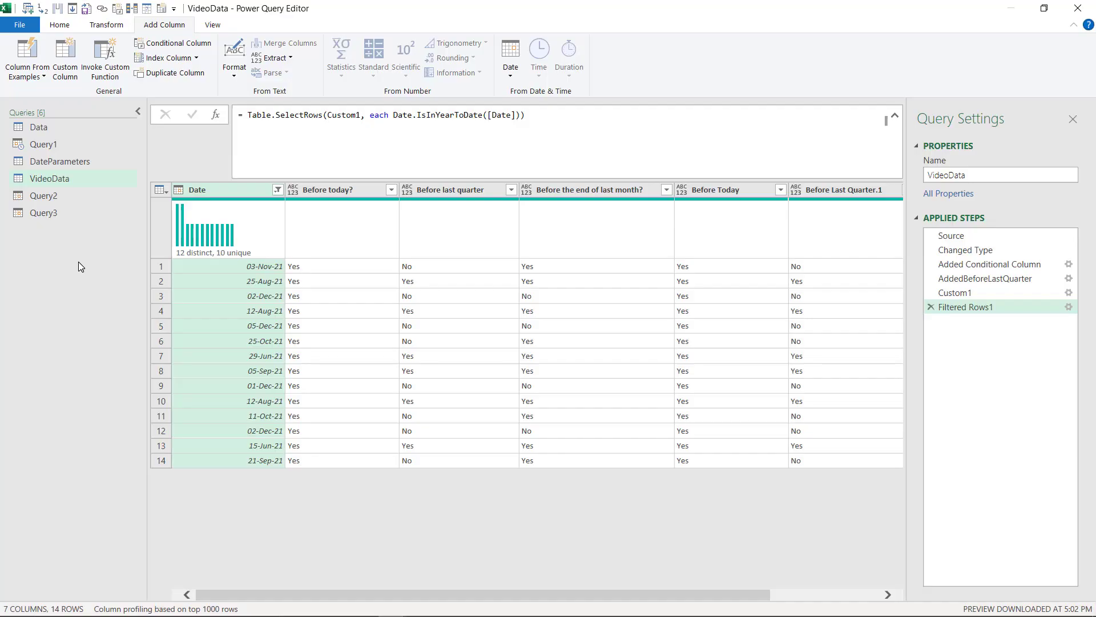